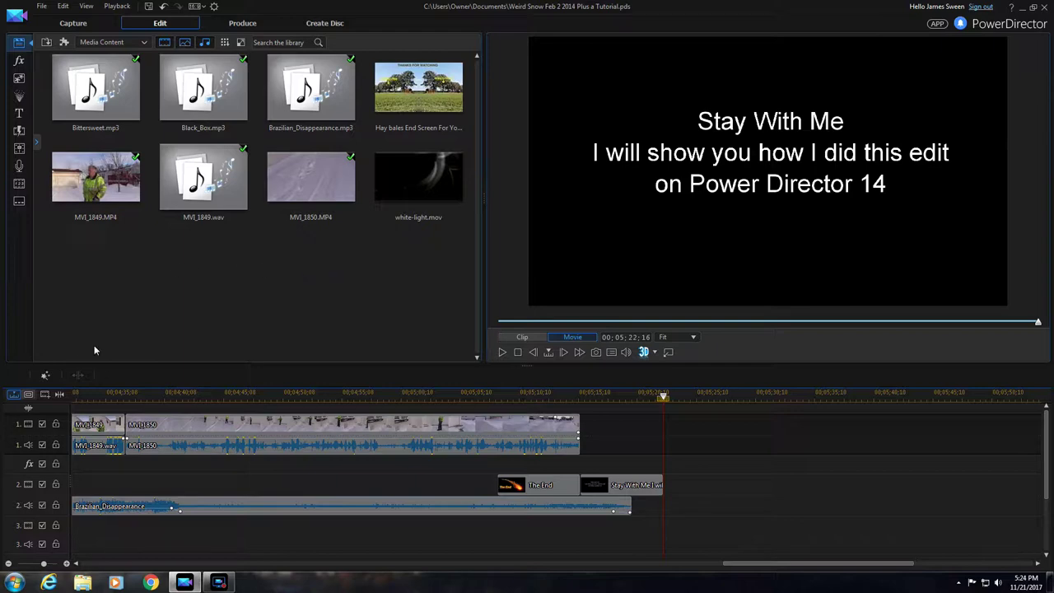
- Look through the folders inside the Video folder on the E: backup drive in the media import dialog
left_click(42, 6)
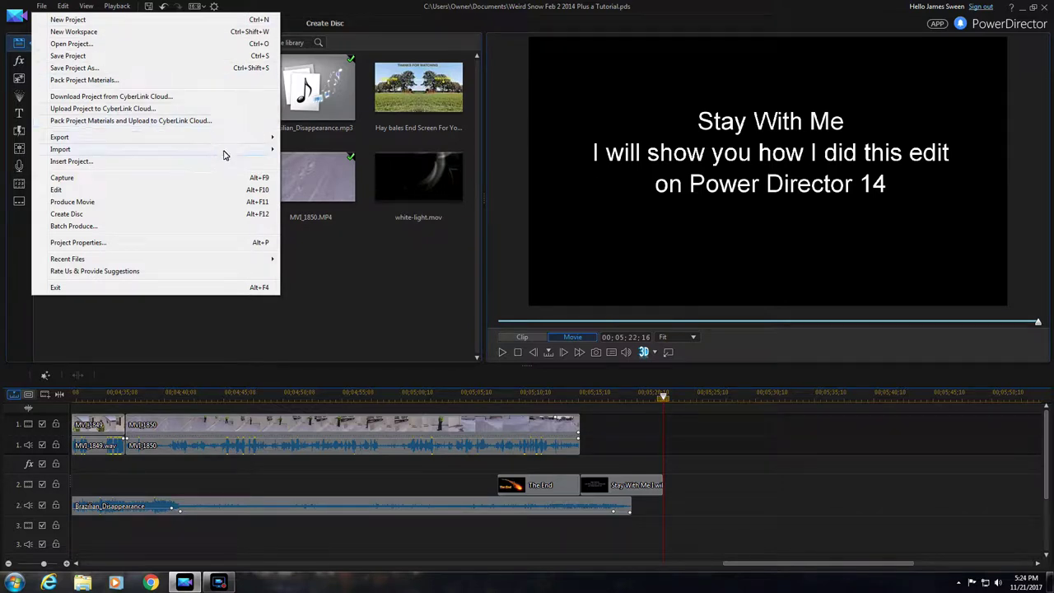
mouse_move(274, 150)
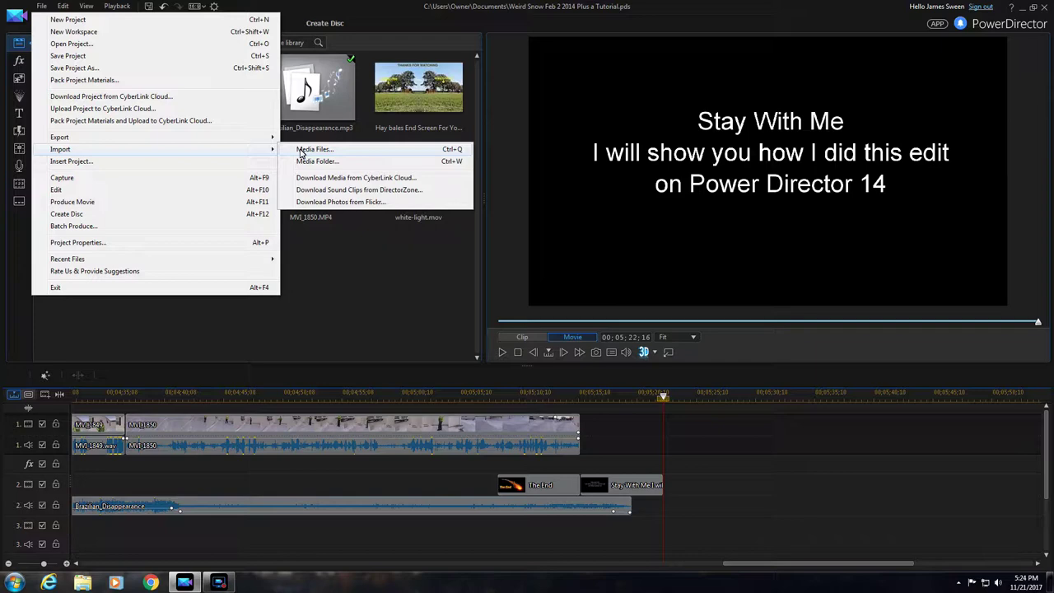
left_click(302, 152)
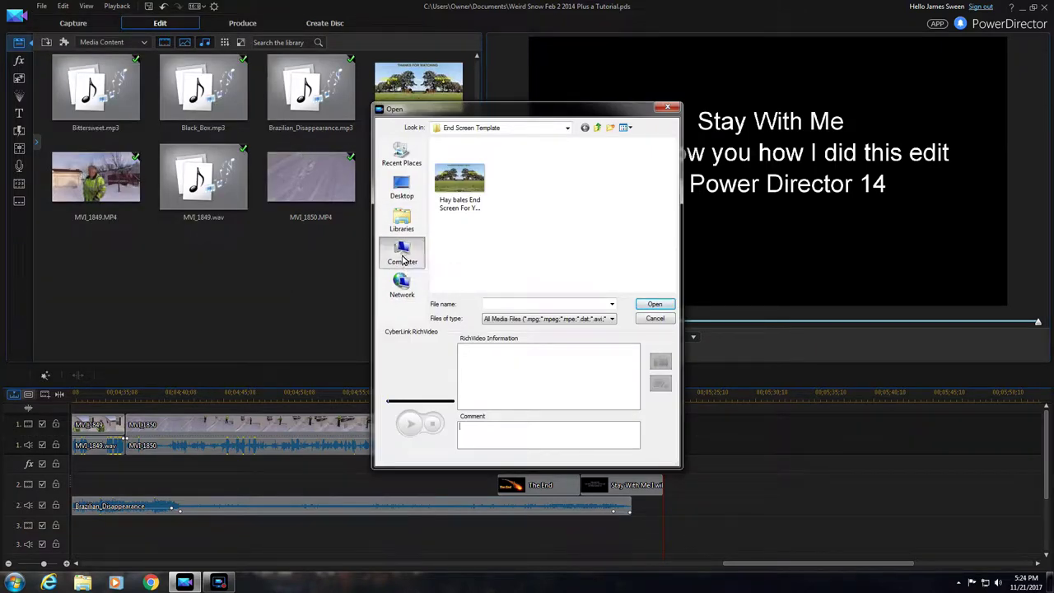
left_click(403, 261)
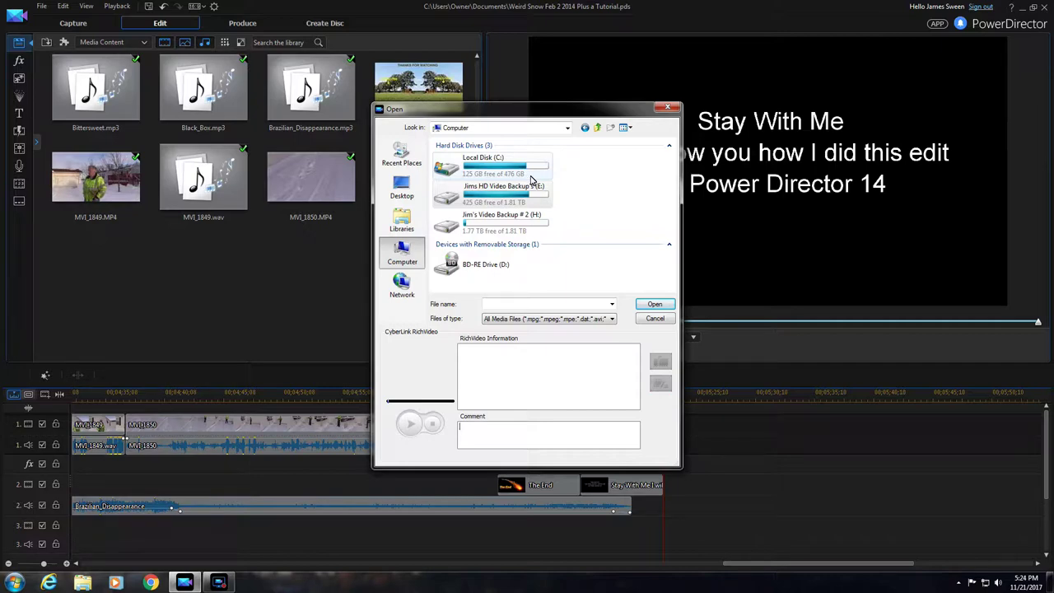
left_click(539, 198)
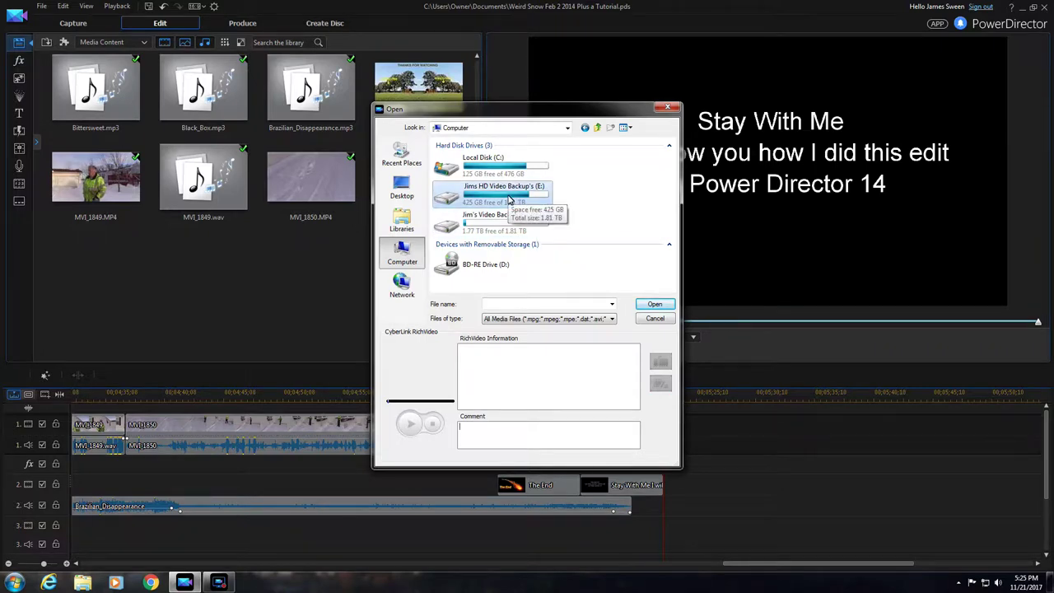
double_click(508, 200)
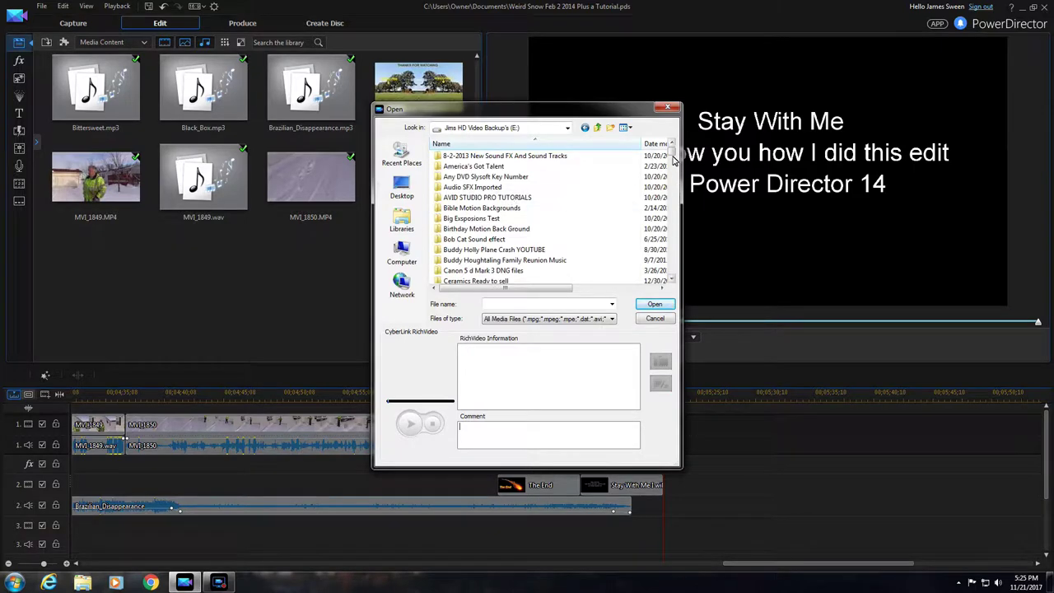
scroll(671, 160, "down", 2)
left_click_drag(671, 158, 675, 275)
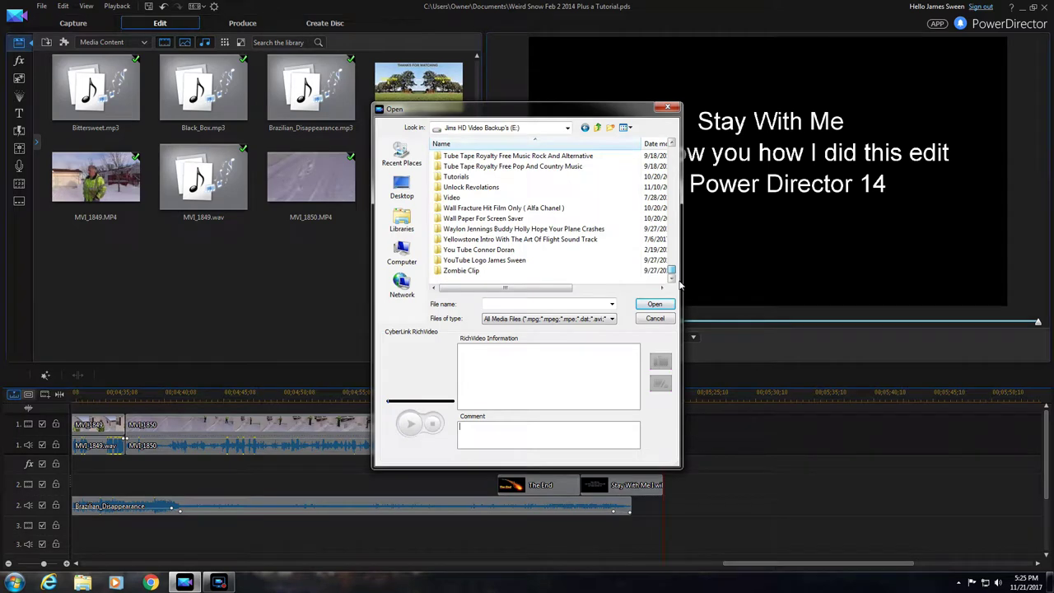
left_click(448, 200)
left_click(447, 200)
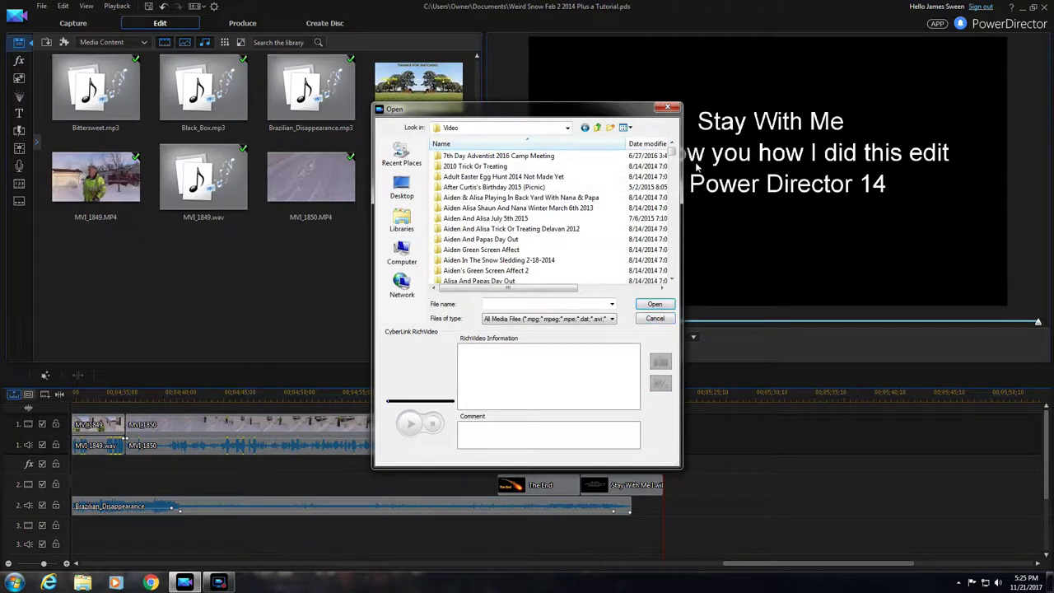
mouse_move(673, 157)
left_mouse_down()
mouse_move(671, 207)
mouse_move(663, 168)
left_mouse_up()
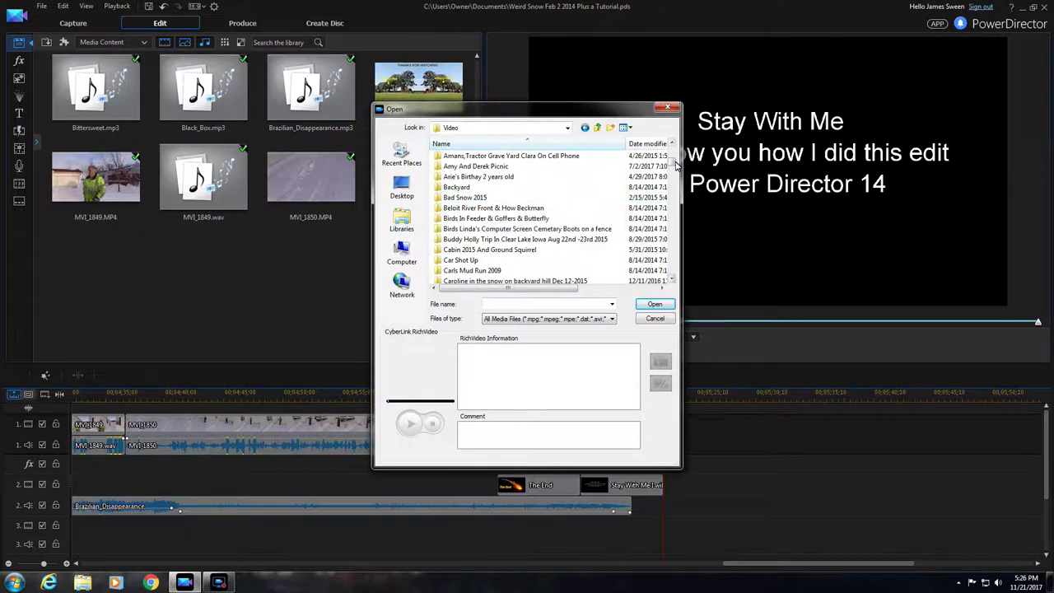
left_click_drag(673, 167, 674, 205)
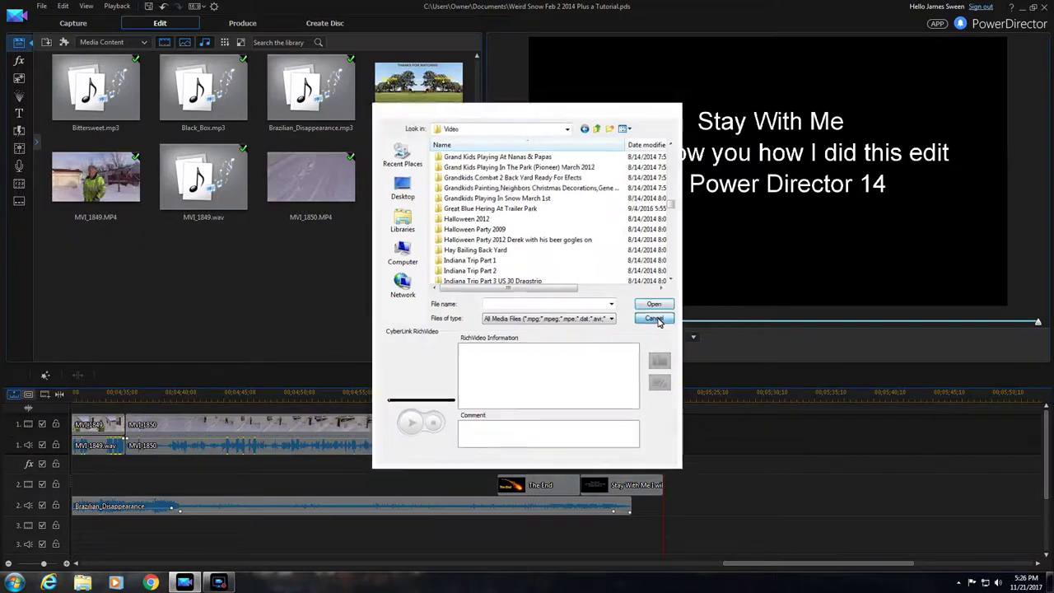
left_click(655, 320)
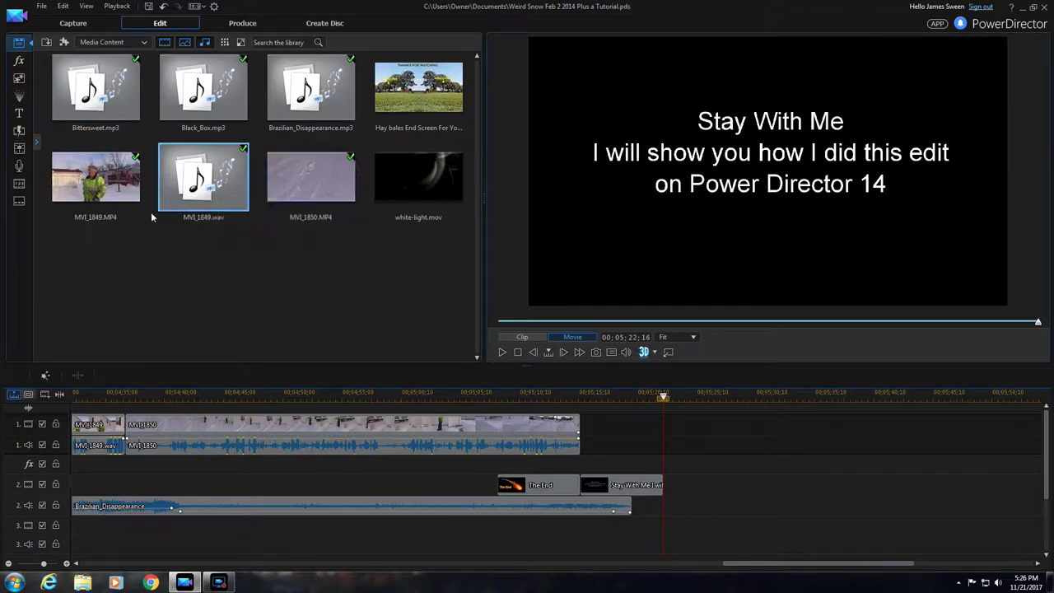
- Place MVI_1849.MP4 on video track 1 at the end of the finished movie and MVI_1850.MP4 directly after it
left_click(115, 185)
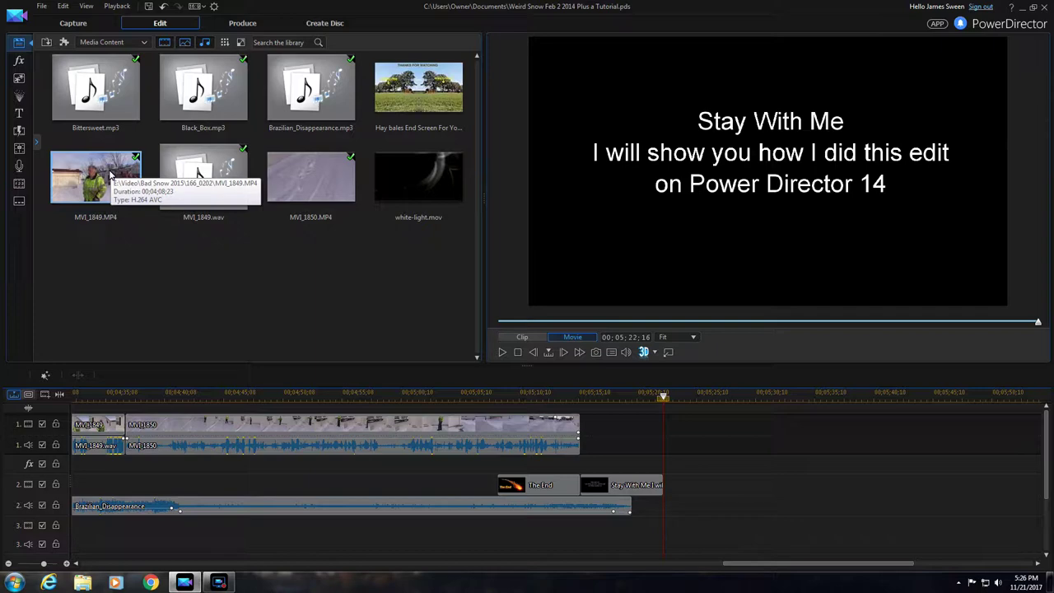
left_click_drag(113, 175, 664, 446)
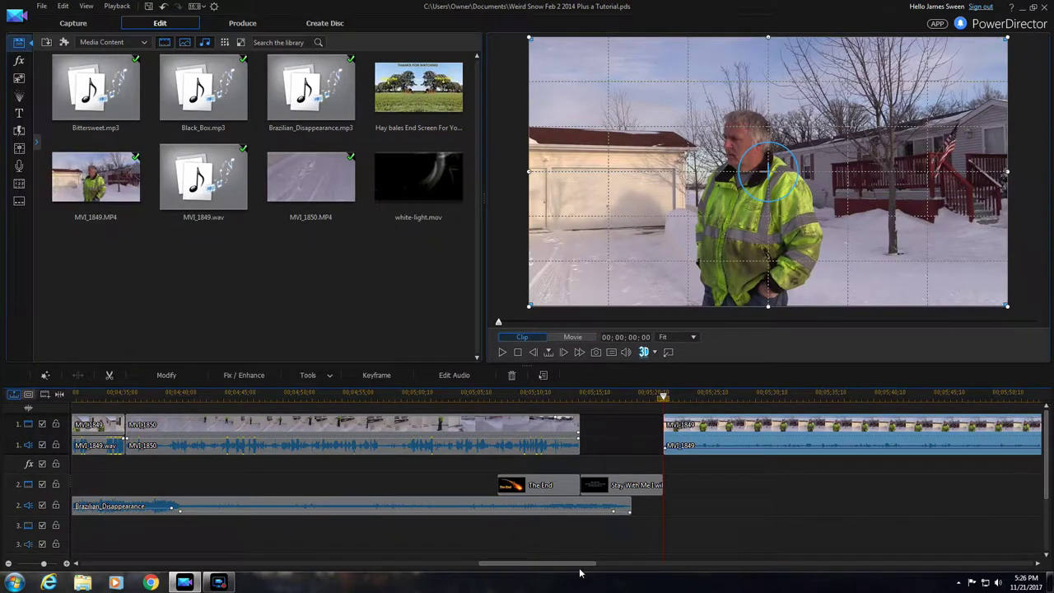
left_click_drag(583, 564, 947, 569)
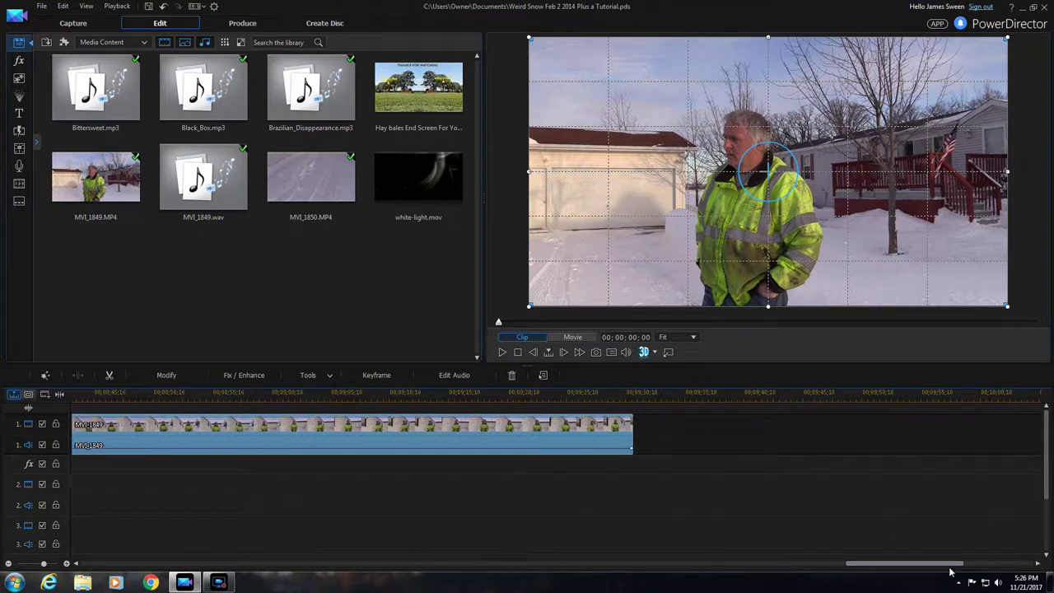
left_click_drag(325, 175, 634, 437)
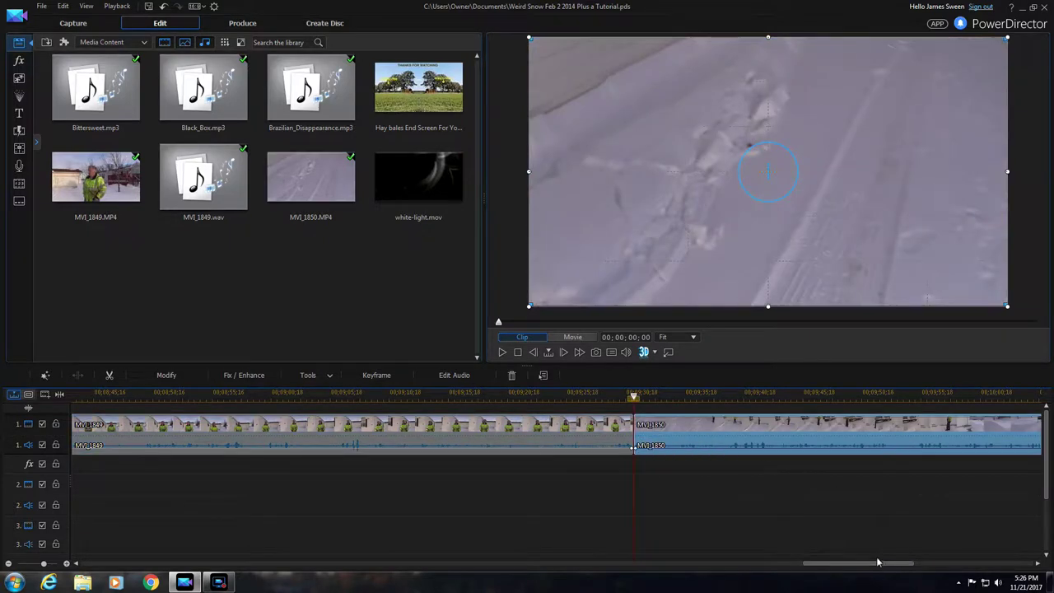
- At the start of the newly placed MVI_1849 clip, add the Opening and Middle 3 sequences of Postcards (with transitions) in Theme Designer
left_click_drag(875, 568, 553, 583)
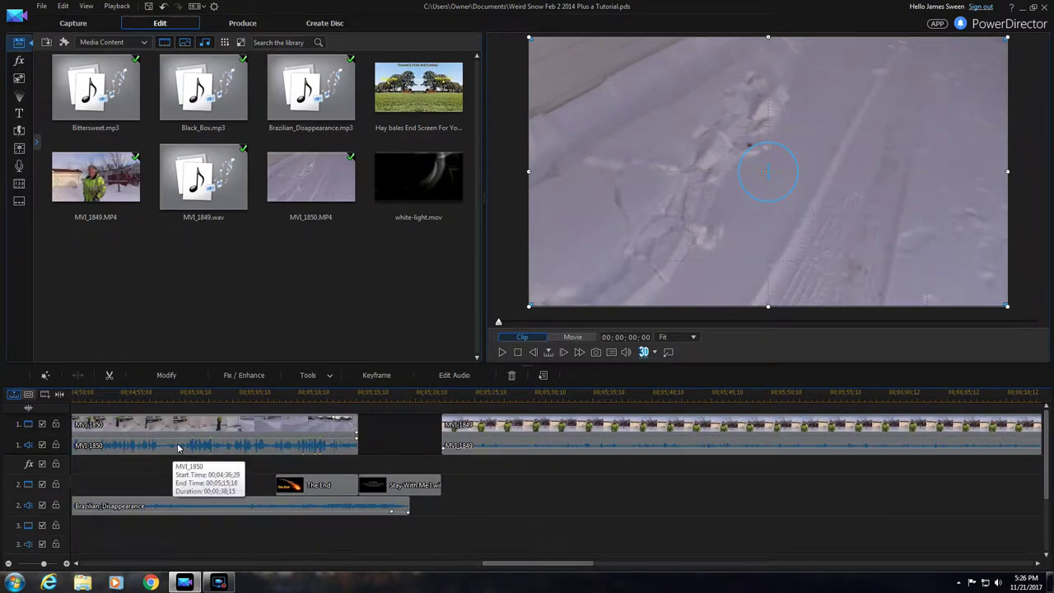
left_click(442, 405)
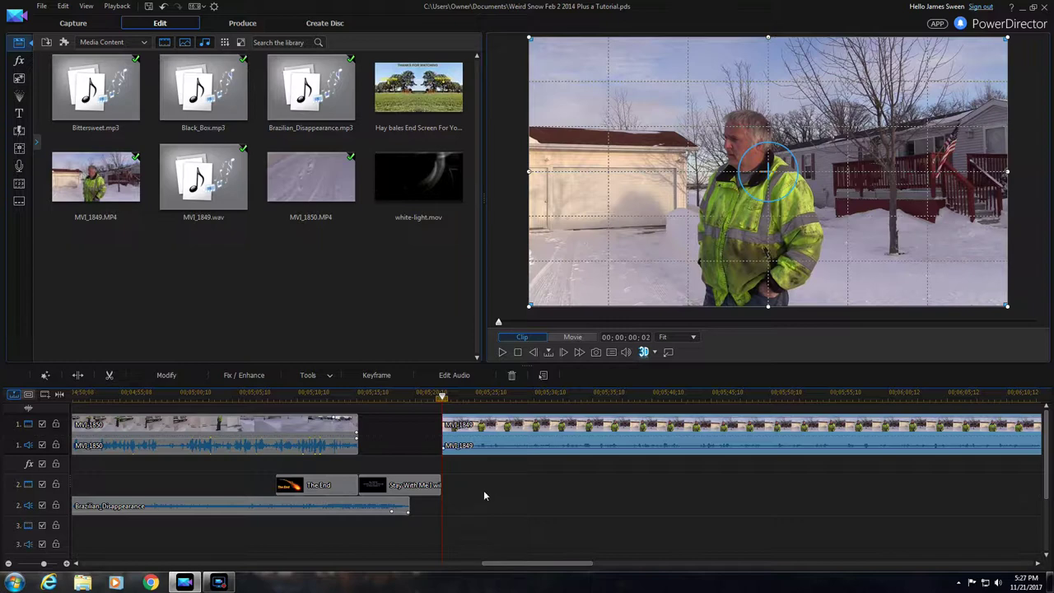
left_click(64, 44)
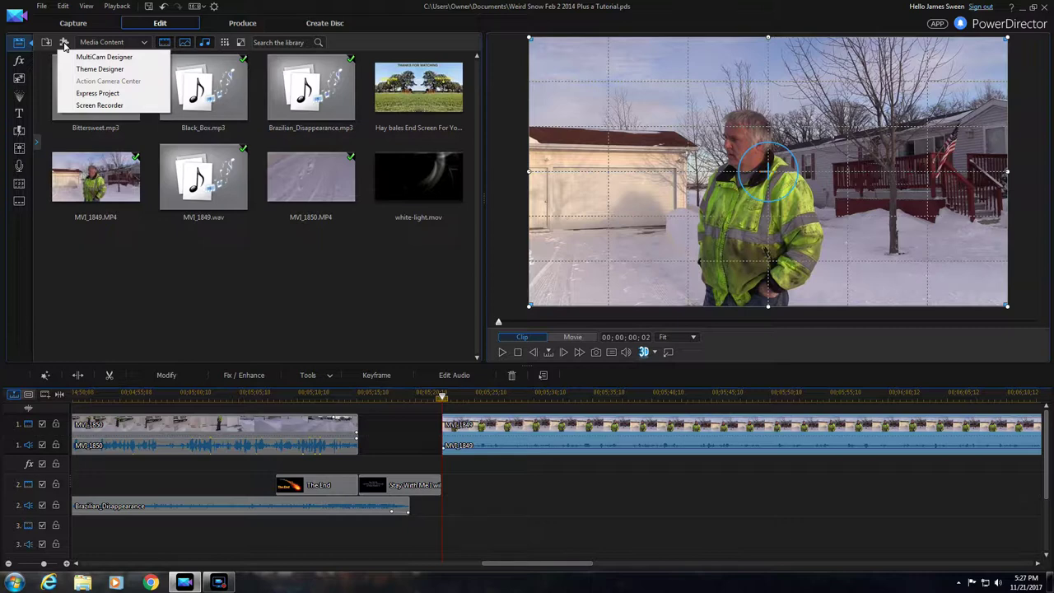
left_click(92, 71)
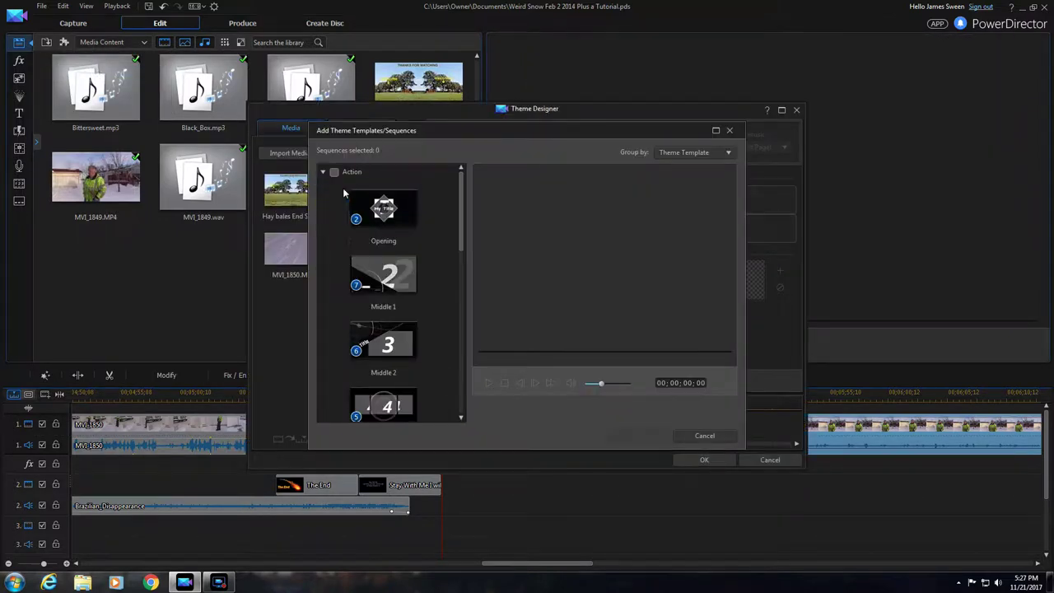
left_click(322, 172)
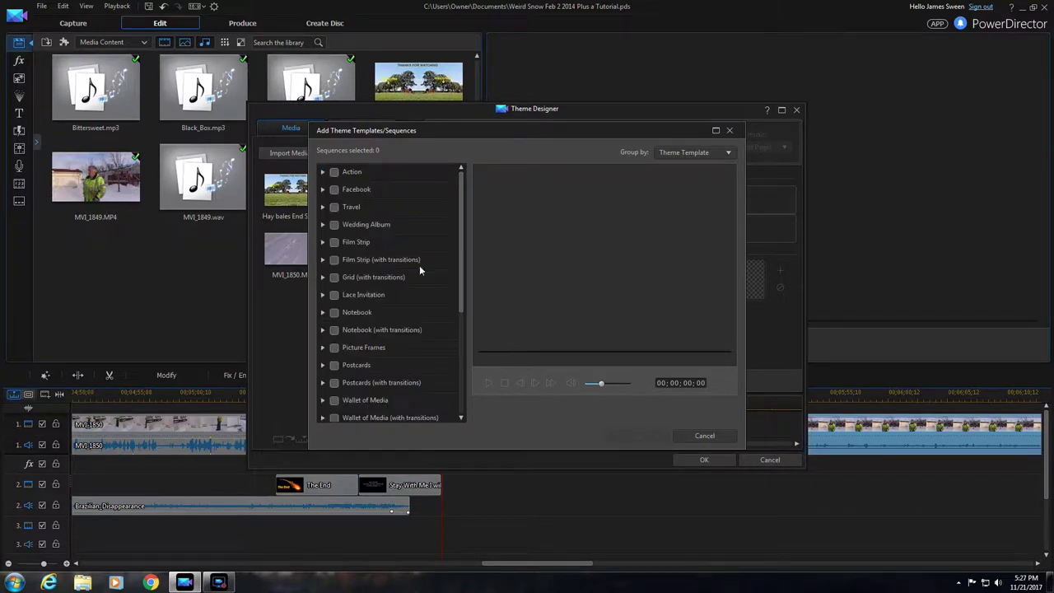
left_click_drag(460, 262, 463, 371)
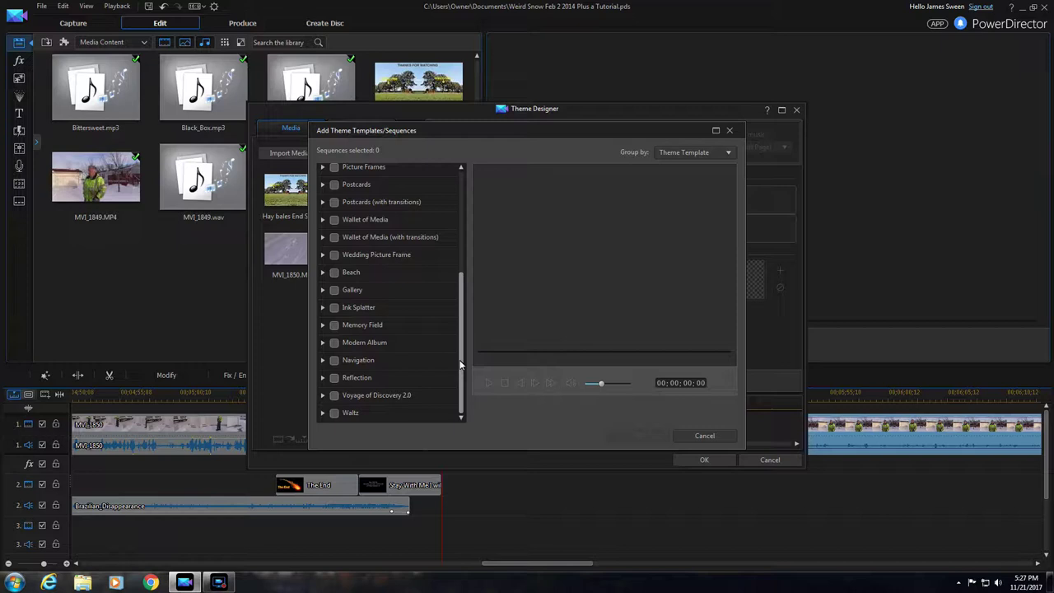
left_click(323, 202)
mouse_move(368, 224)
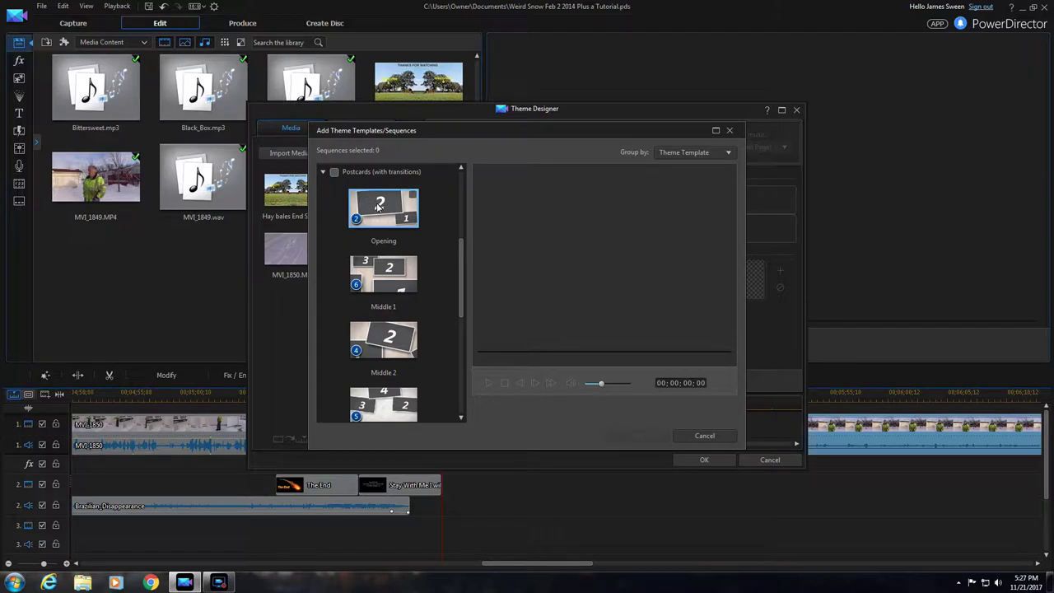
mouse_move(418, 238)
left_click(413, 198)
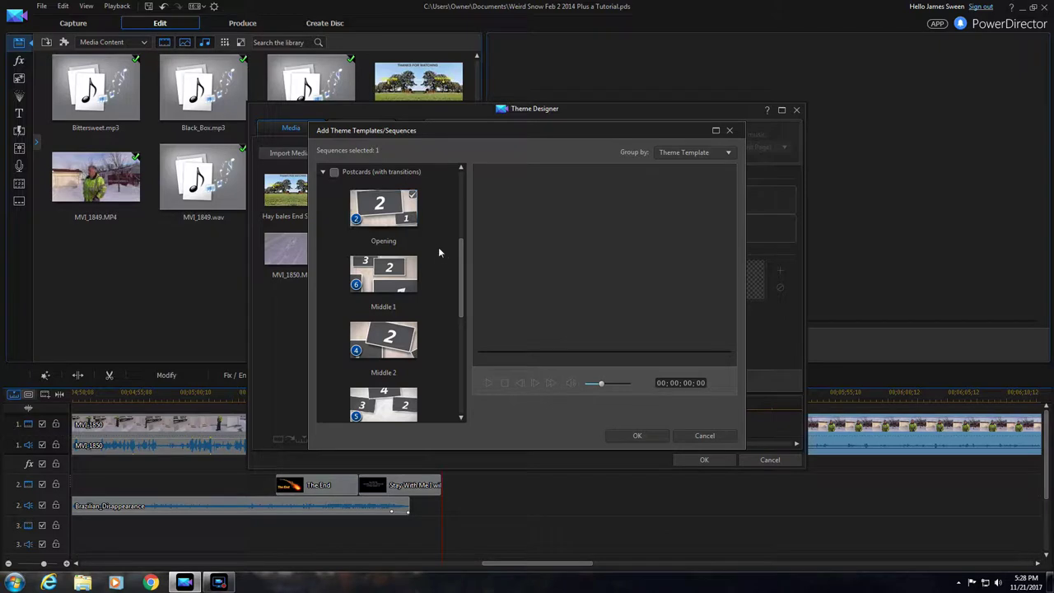
left_click_drag(461, 268, 462, 298)
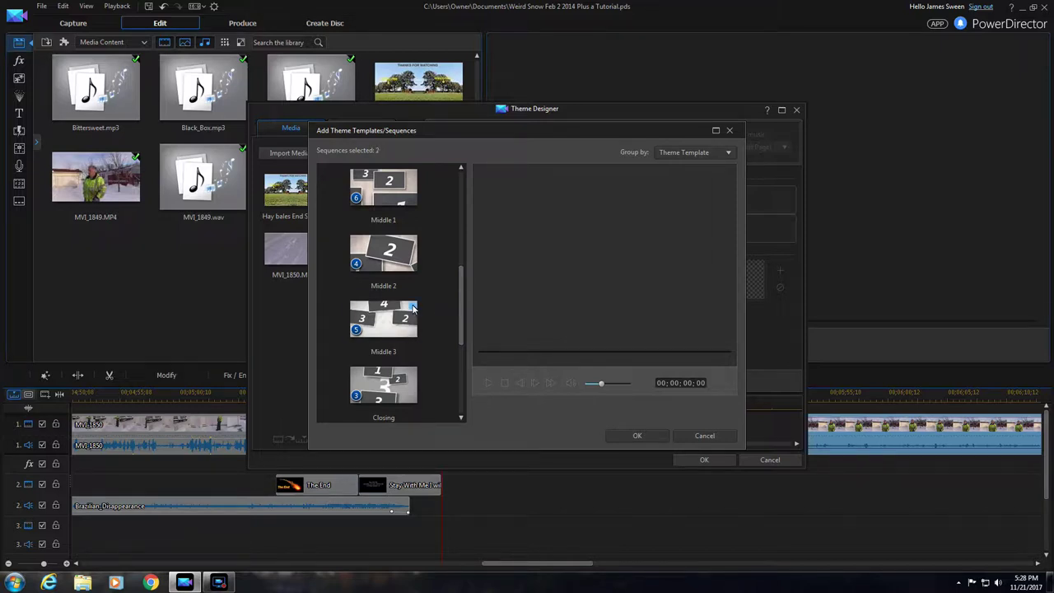
left_click(635, 436)
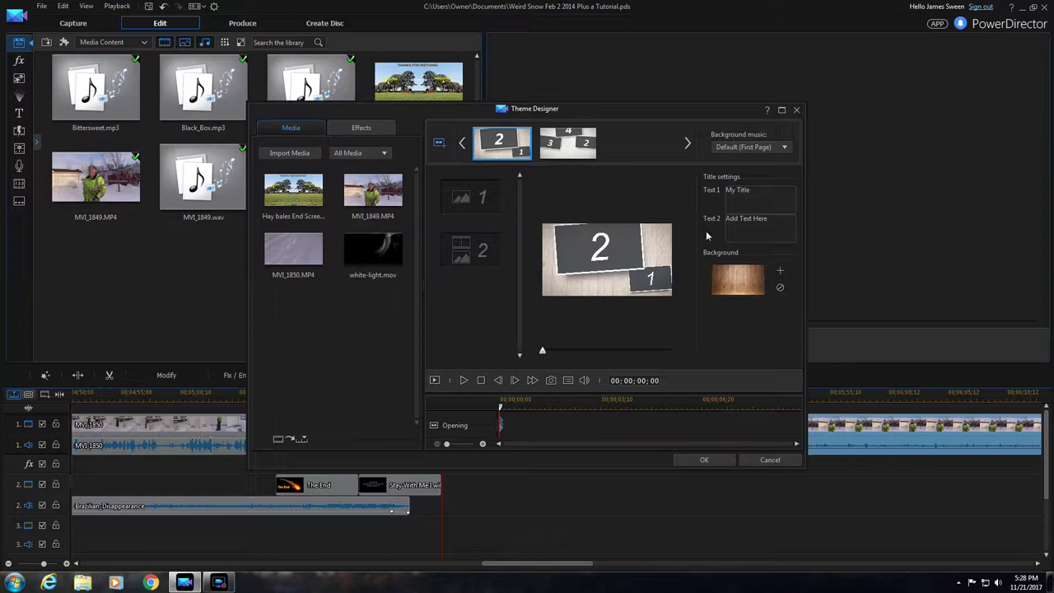
- Set the Opening sequence's first title text to "Weird Snow" and the second to "Feb 2 2015"
left_click(745, 195)
type("W")
type("ii")
type("rd")
type(" S")
type("no")
type("w")
type("Fe")
type("b")
type(" 2")
type(" 20")
type("15")
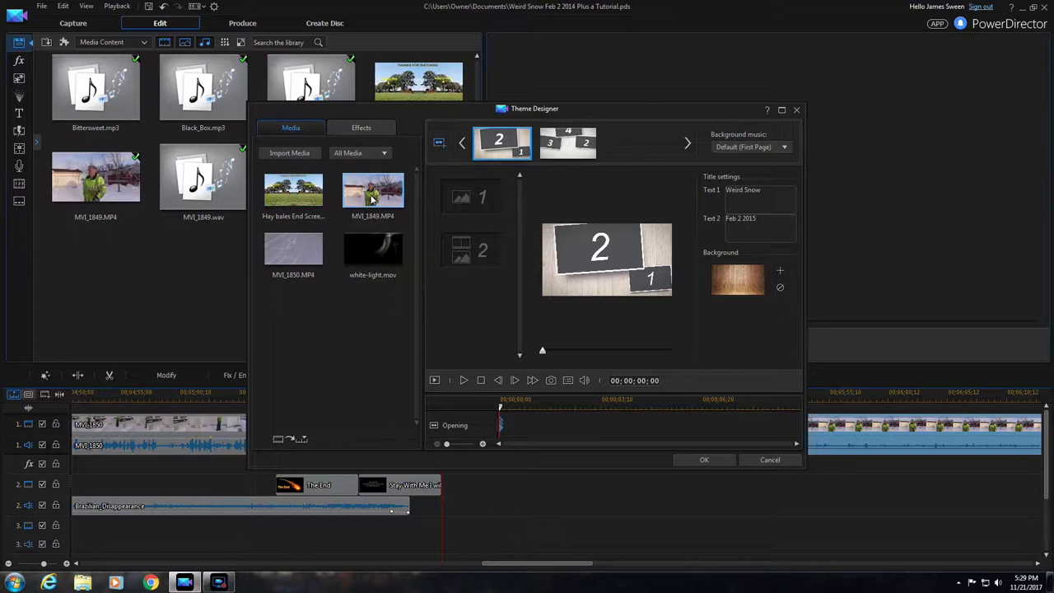
- Fill the Opening sequence's first media slot with a snapshot of MVI_1849.MP4 taken at 00:00:42:13
left_click_drag(370, 195, 471, 202)
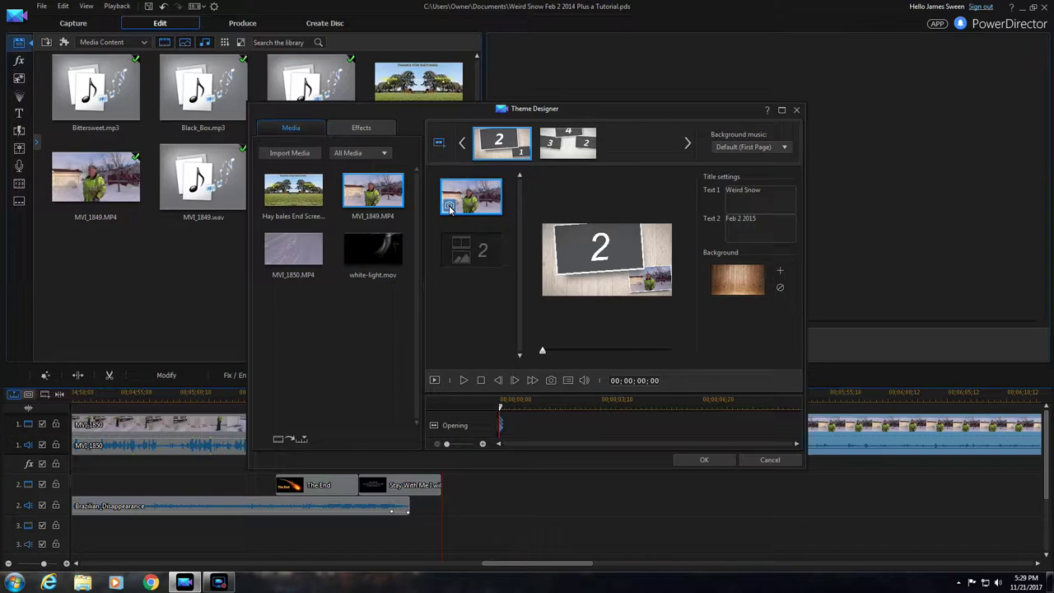
left_click(448, 205)
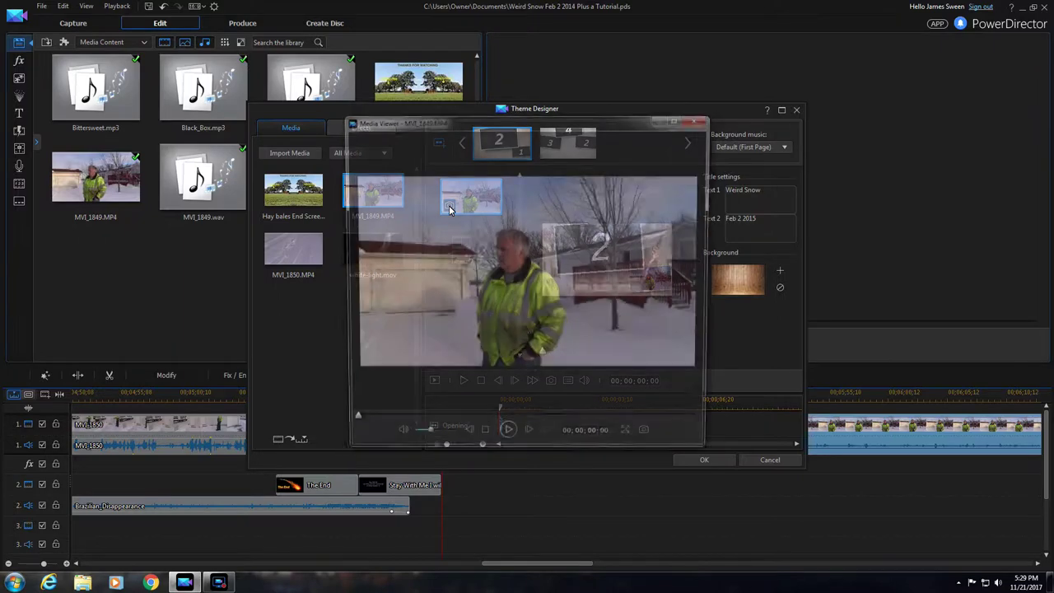
left_click_drag(347, 425, 415, 440)
key("Left")
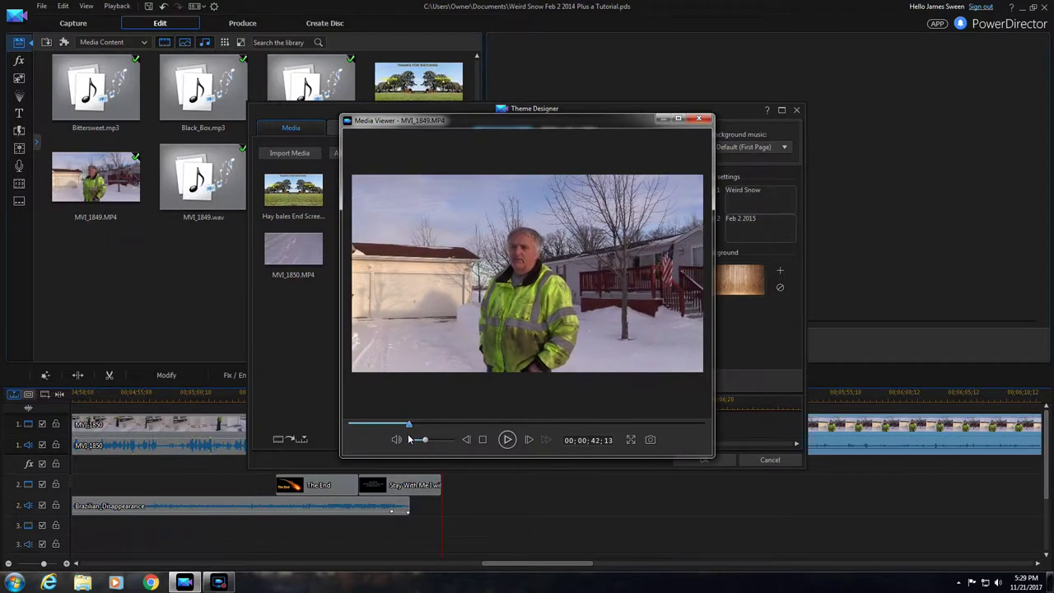
left_click(649, 441)
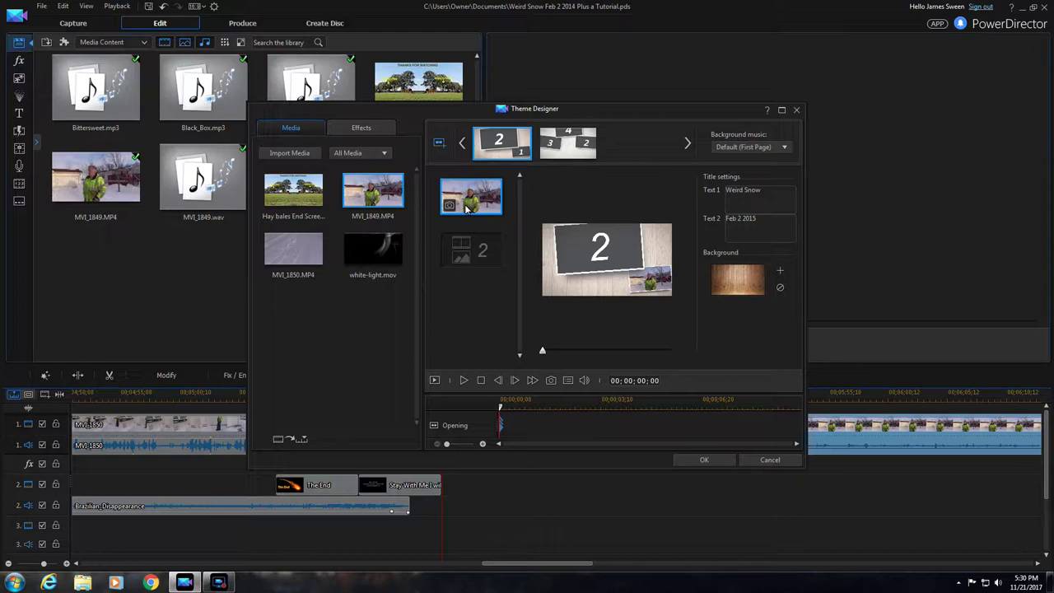
- Place MVI_1849.MP4 in the Opening sequence's second media slot and mute its audio
left_click_drag(365, 192, 474, 257)
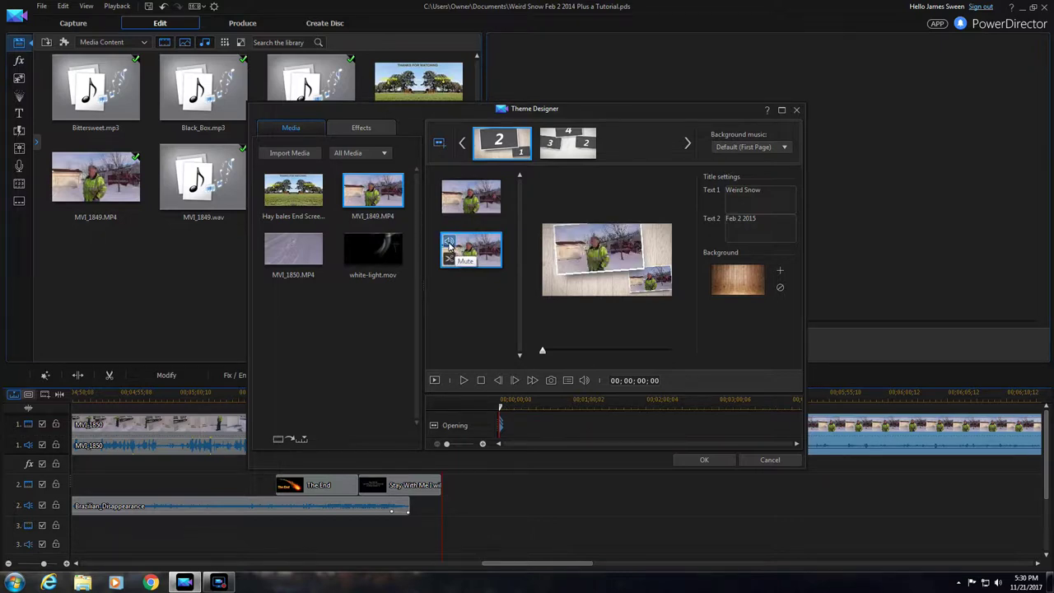
left_click(448, 242)
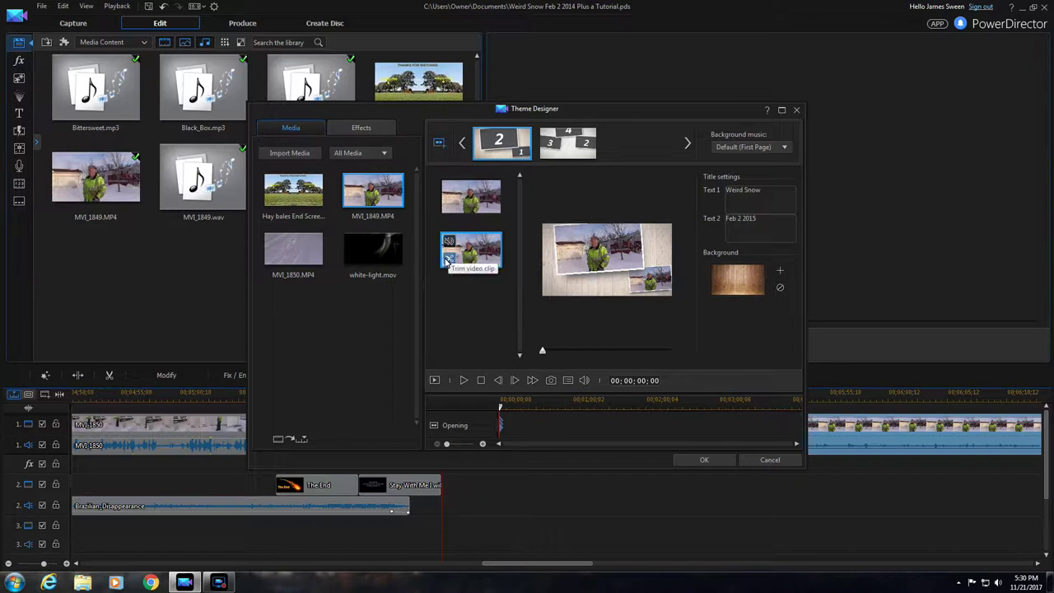
- Trim the Opening sequence's second-slot video to run from 00:01:08:11 to 00:01:18:10 and set the theme's background music to No Music
left_click(448, 260)
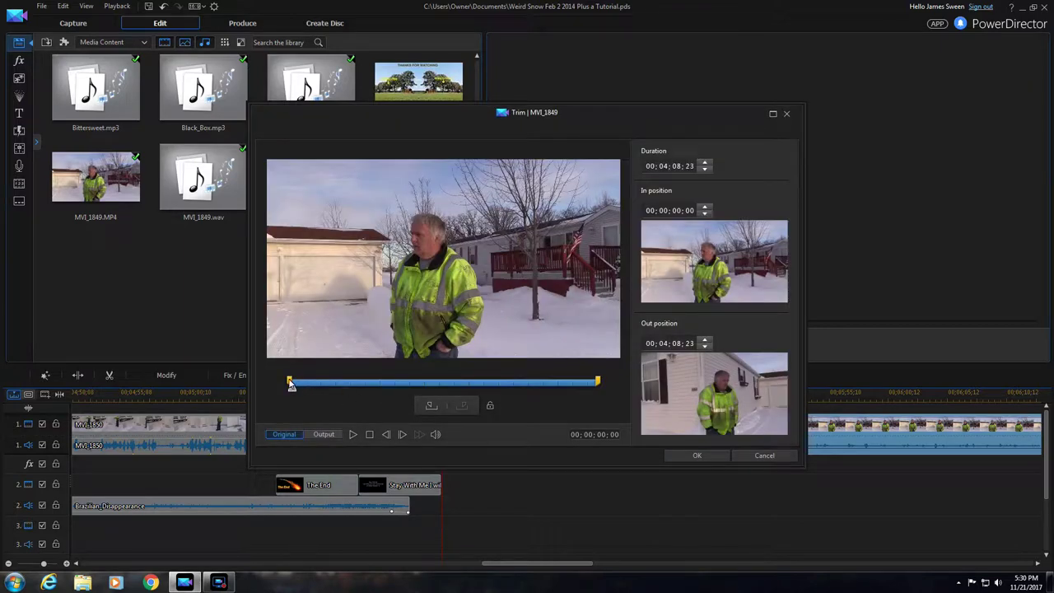
left_click_drag(291, 384, 376, 399)
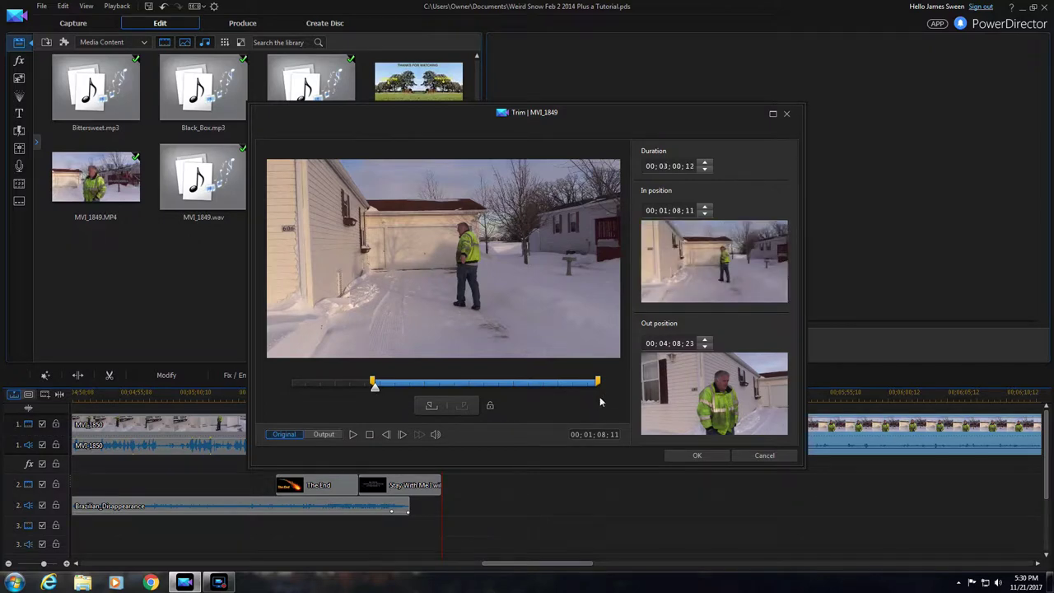
left_click_drag(597, 383, 387, 386)
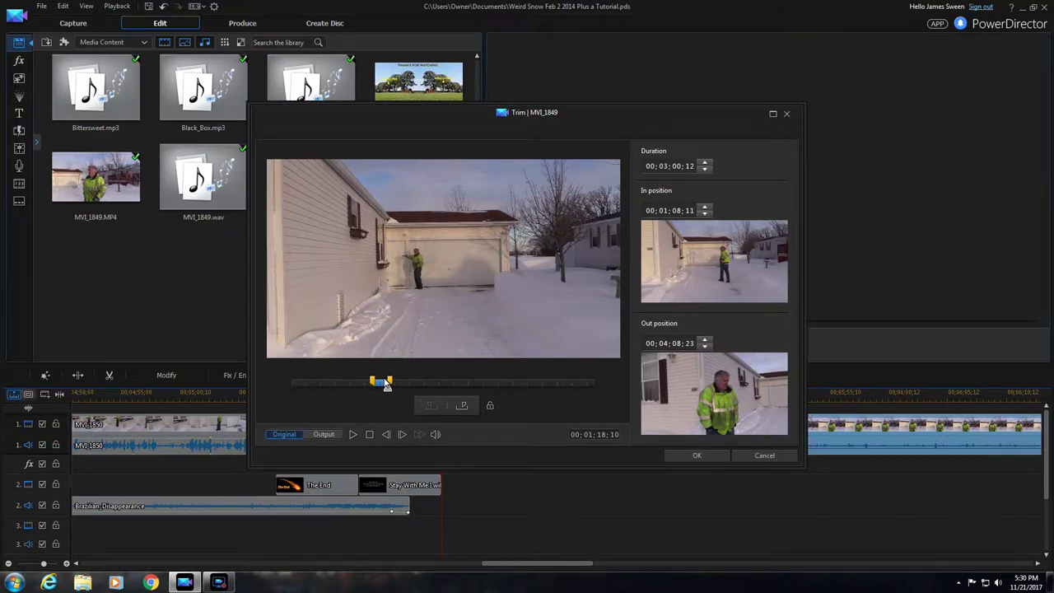
left_click_drag(387, 385, 387, 385)
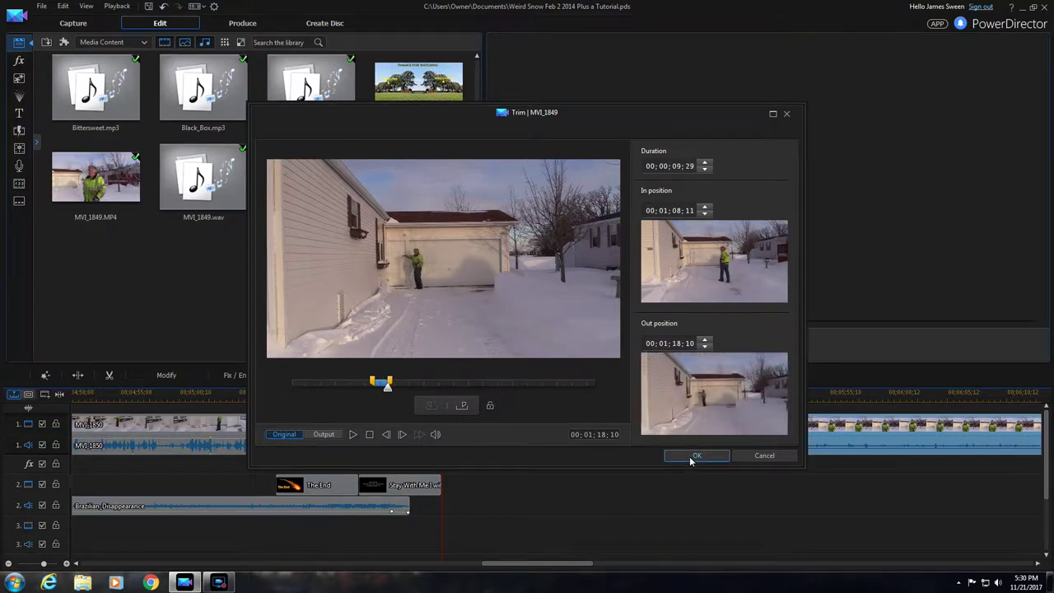
left_click(690, 459)
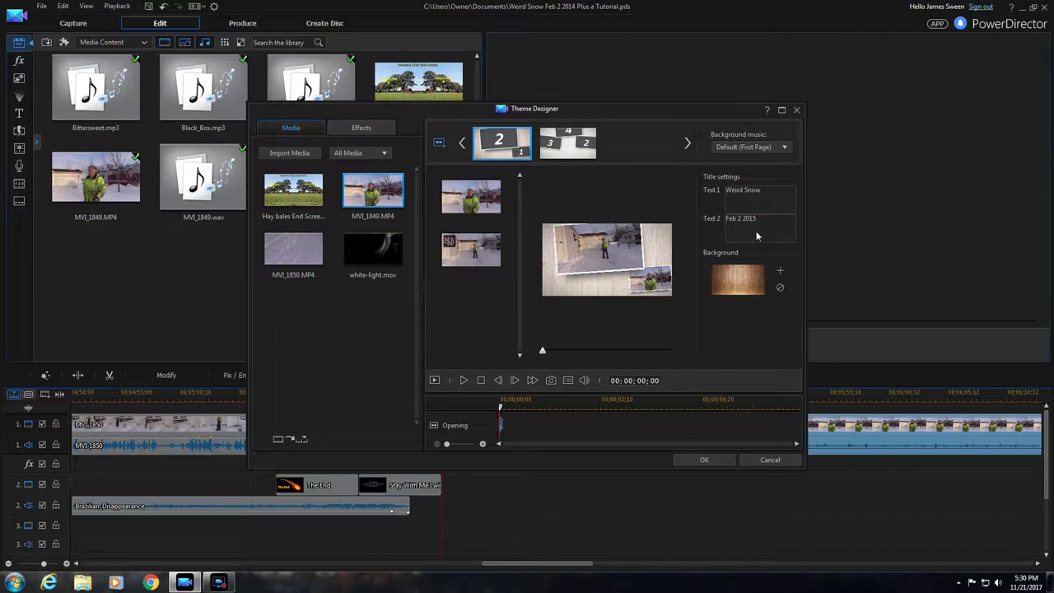
left_click(784, 149)
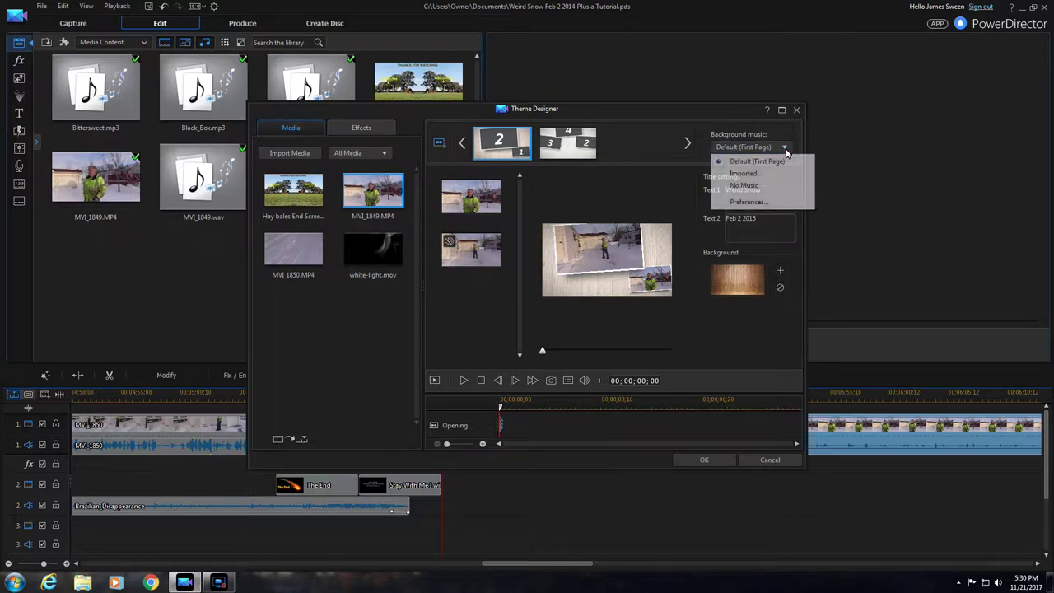
left_click(721, 187)
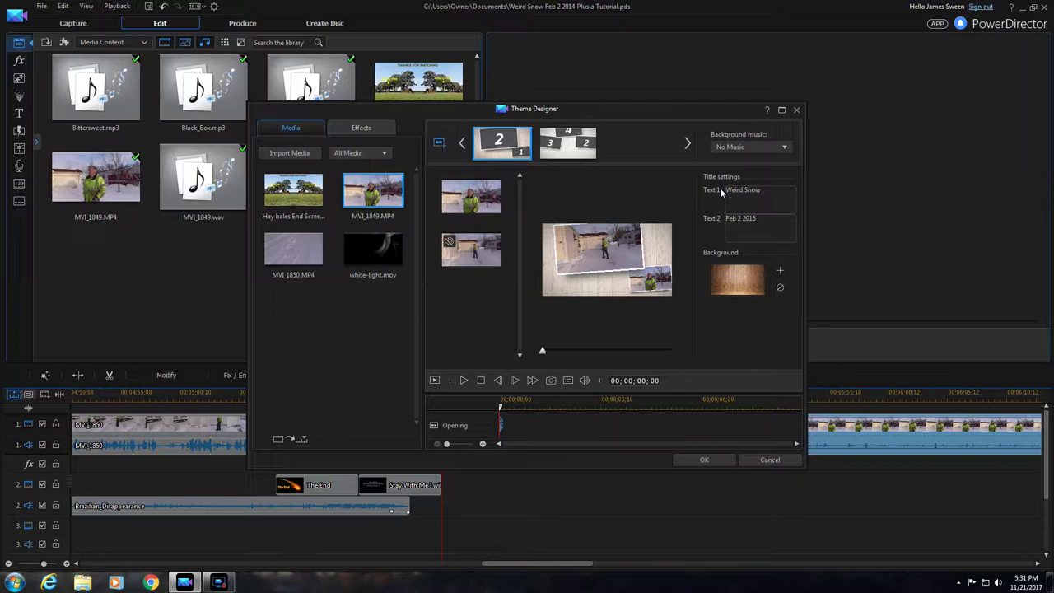
- Fill the Middle 3 sequence's first media slot with a snapshot of MVI_1849.MP4 taken at 00:01:48:08
left_click(565, 146)
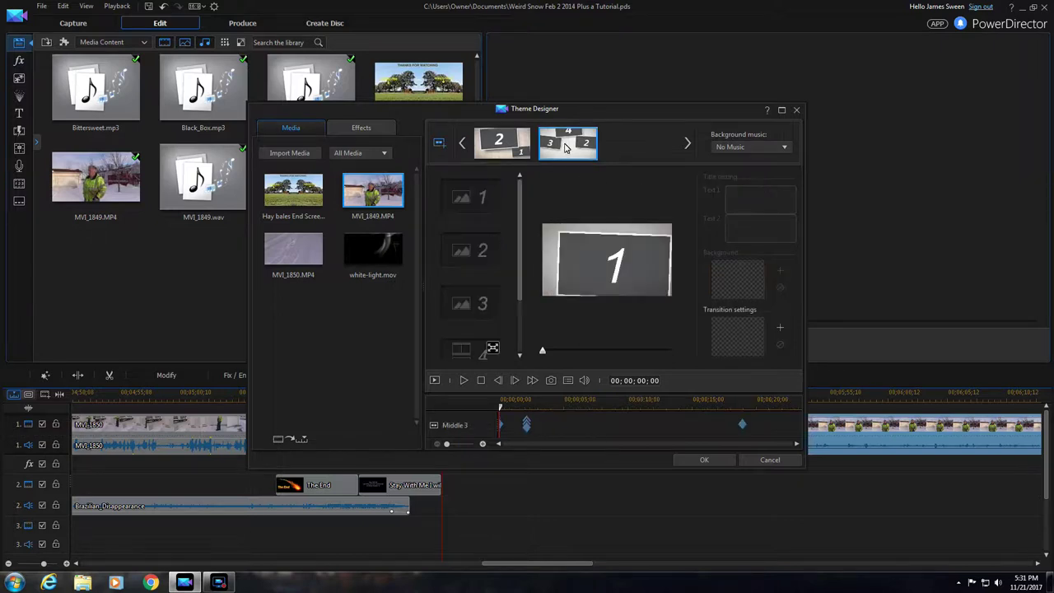
mouse_move(520, 210)
left_mouse_down()
mouse_move(518, 267)
mouse_move(517, 191)
left_mouse_up()
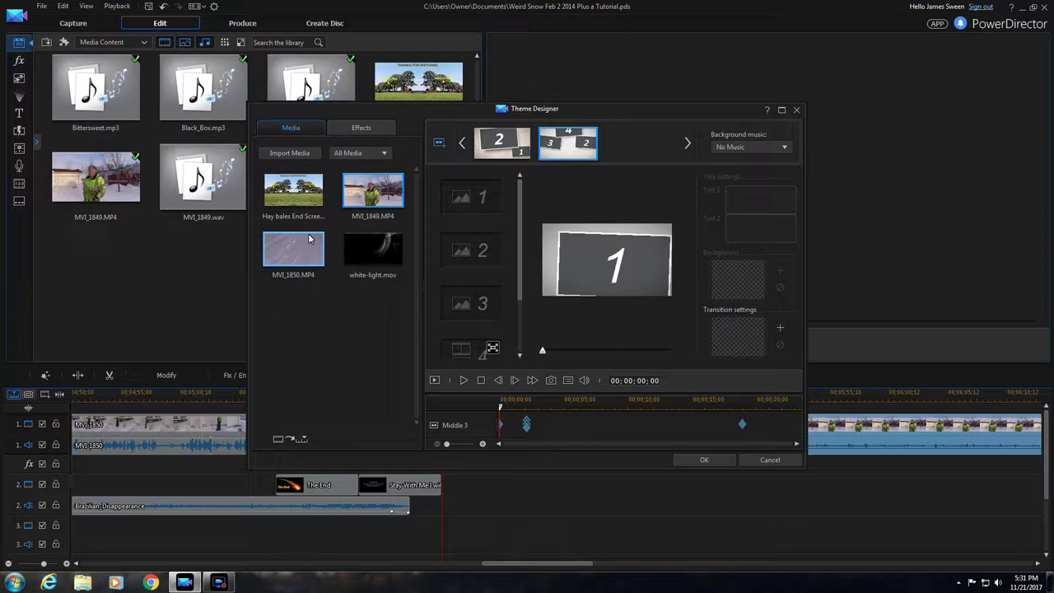
left_click_drag(376, 194, 474, 205)
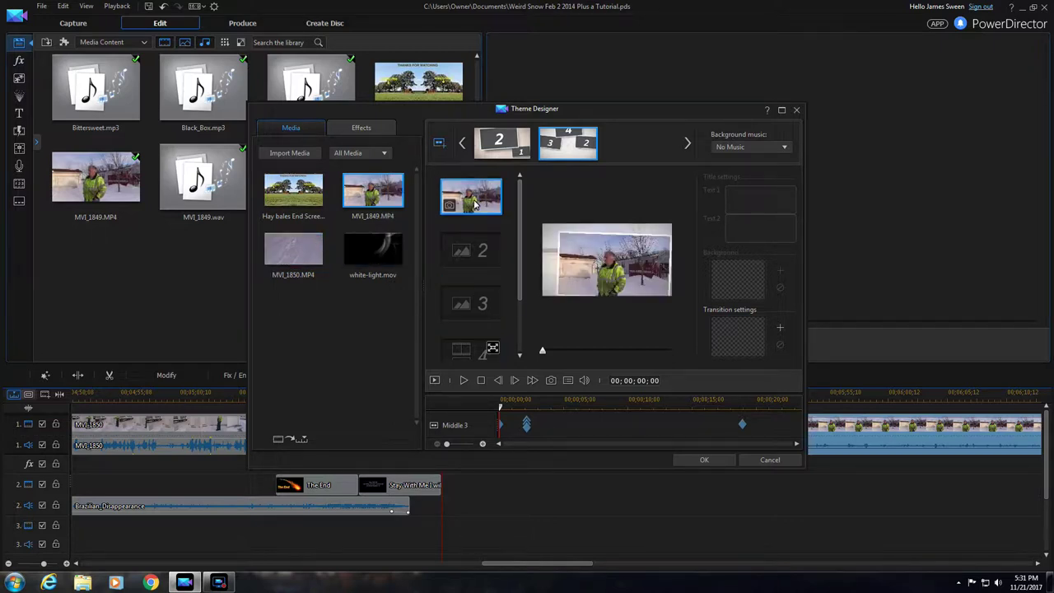
left_click(448, 206)
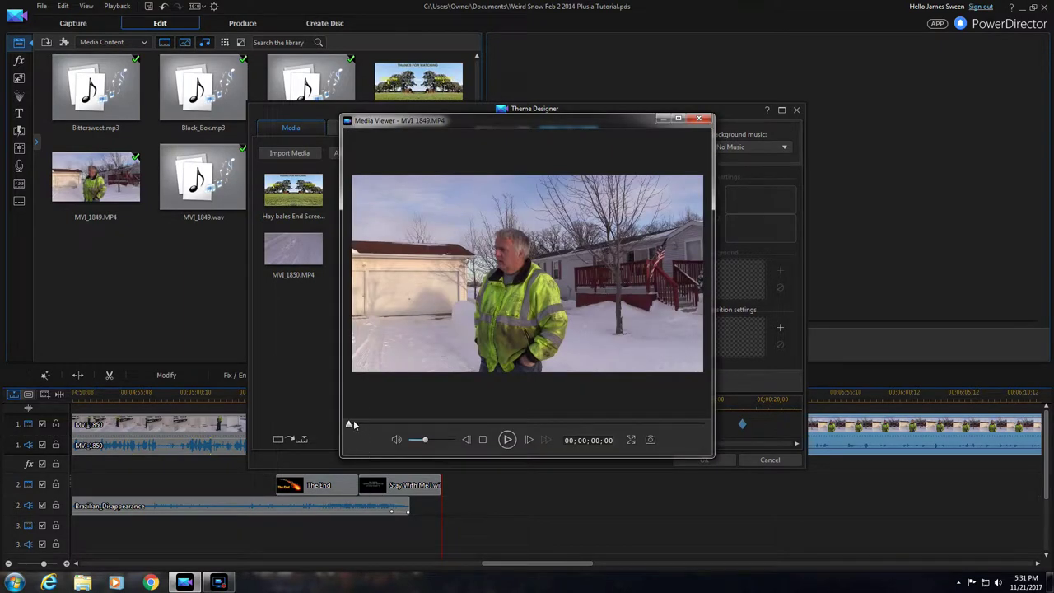
left_click_drag(348, 424, 504, 446)
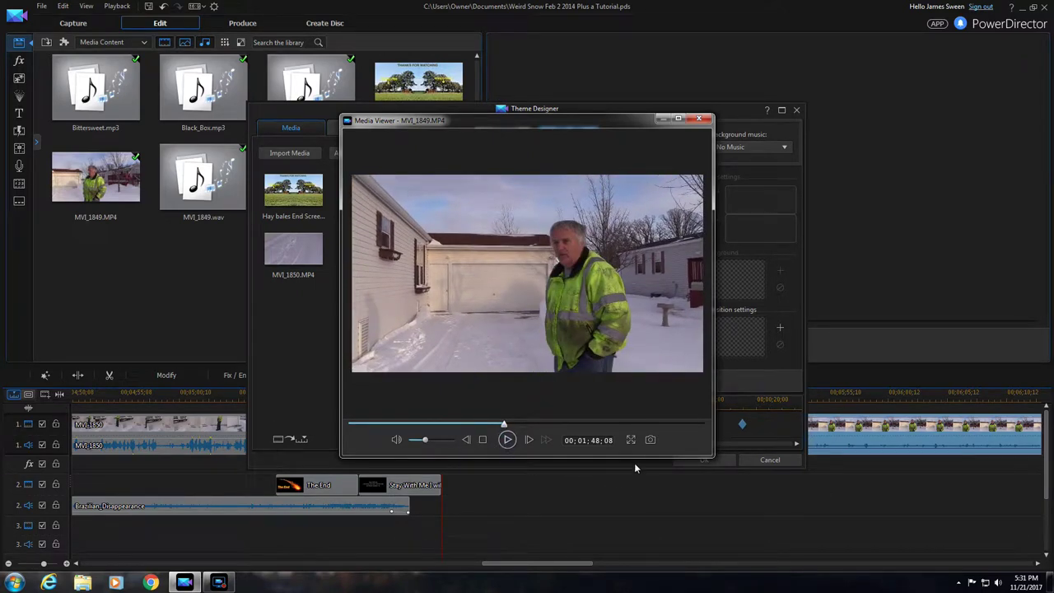
key("Escape")
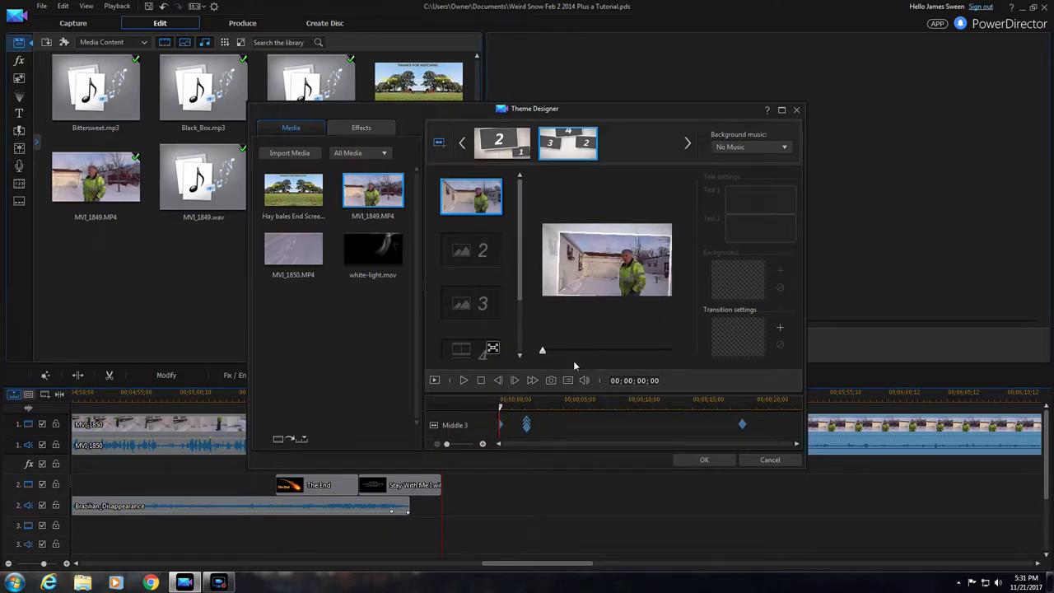
- Fill the Middle 3 sequence's second media slot with a snapshot of MVI_1850.MP4 taken at 00:00:11:20
left_click_drag(285, 256, 471, 260)
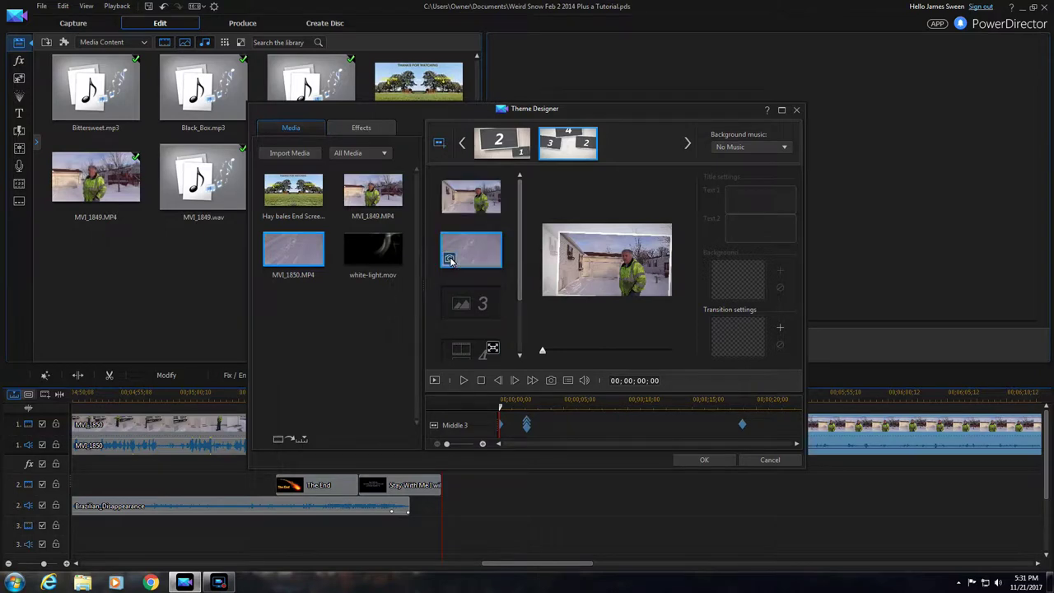
left_click(449, 260)
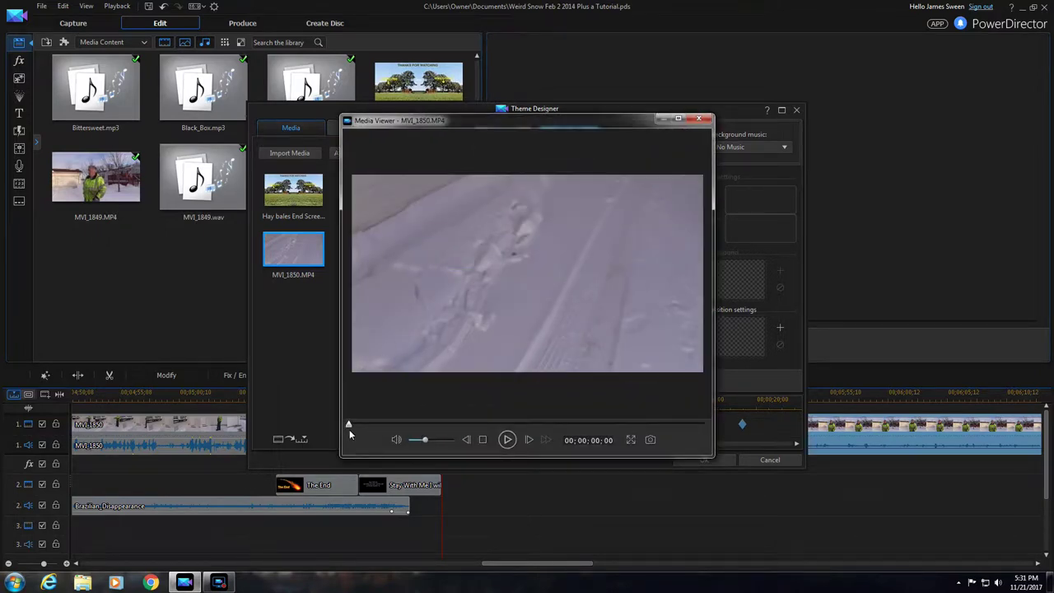
left_click_drag(349, 427, 458, 439)
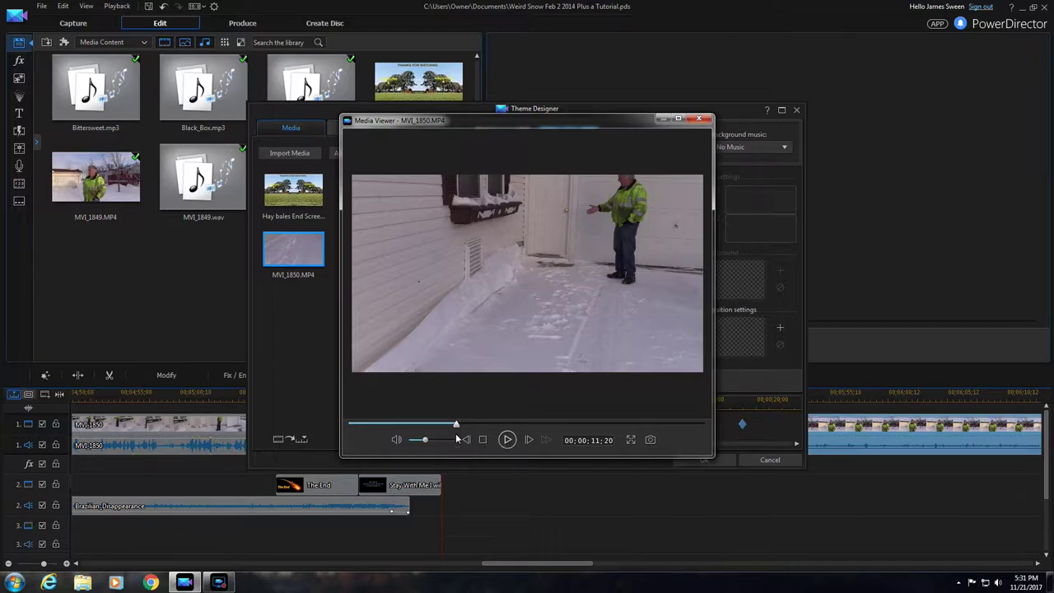
left_click(650, 440)
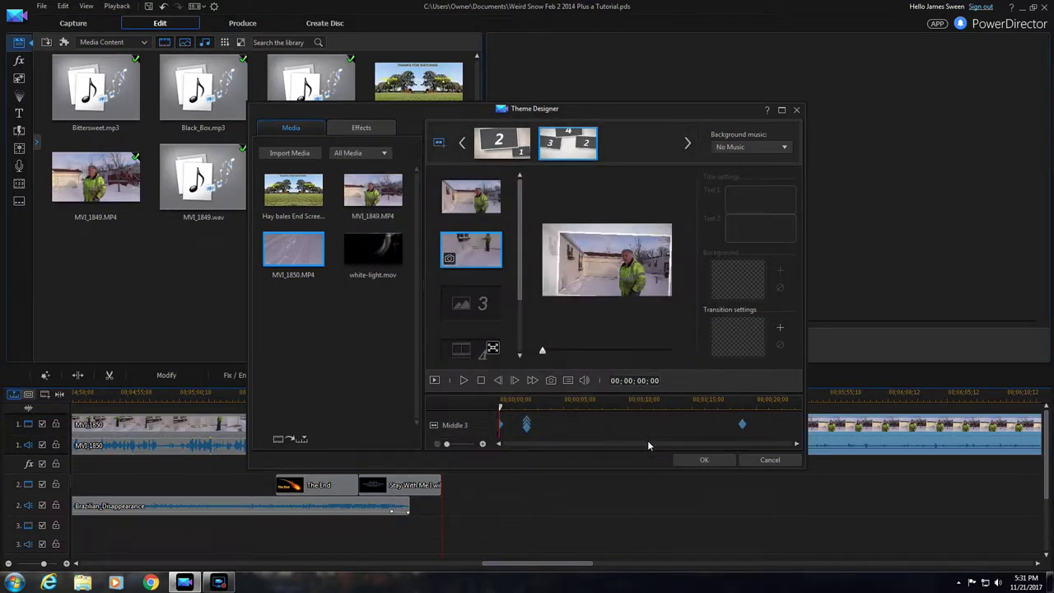
- Fill the Middle 3 sequence's third media slot with a snapshot of MVI_1850.MP4 taken at 00:00:28:15
left_click_drag(290, 245, 471, 311)
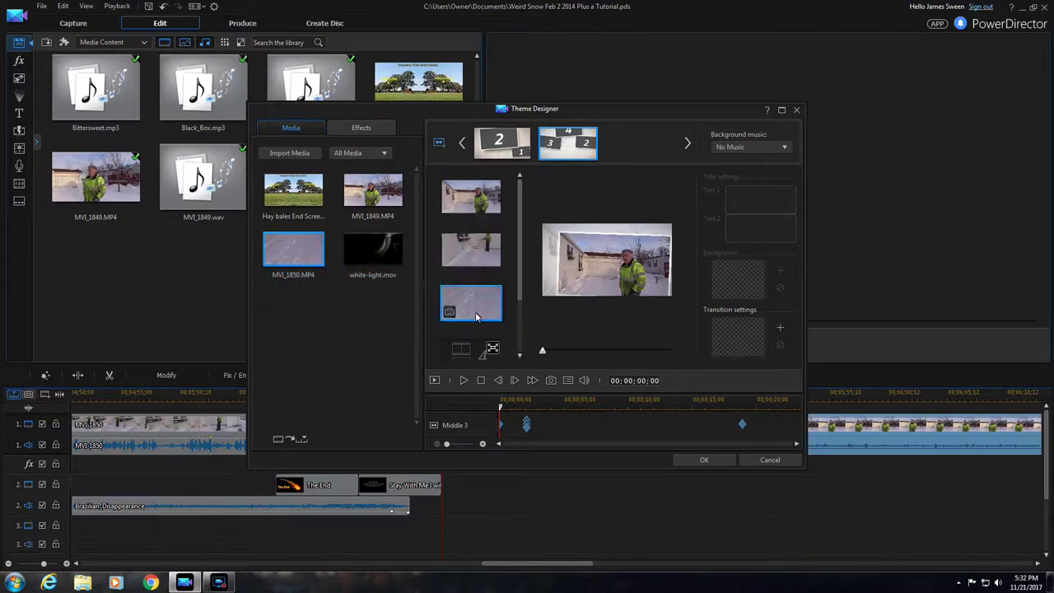
left_click(448, 312)
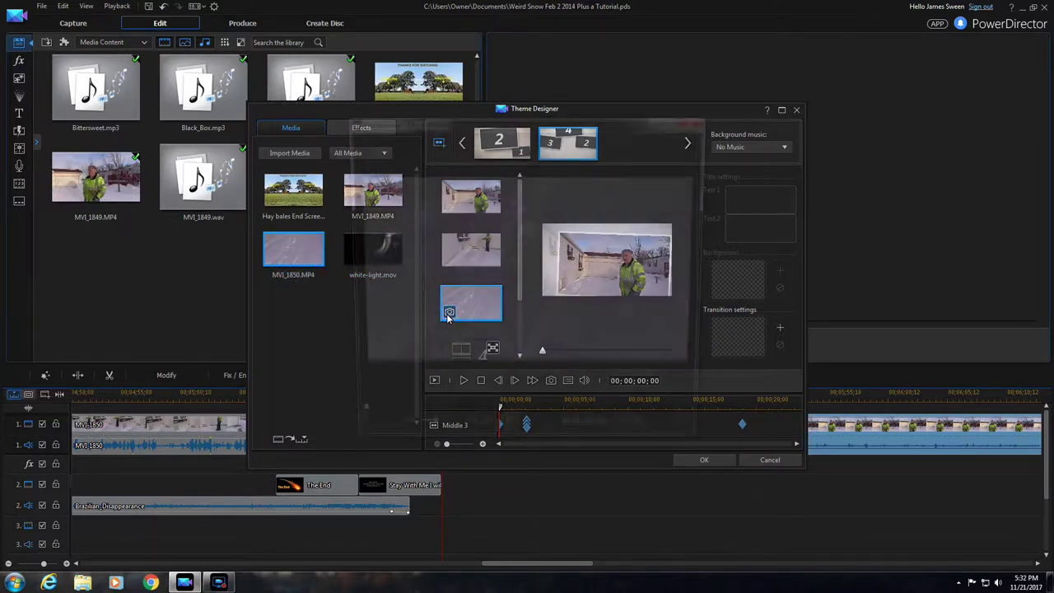
left_click_drag(350, 422, 612, 446)
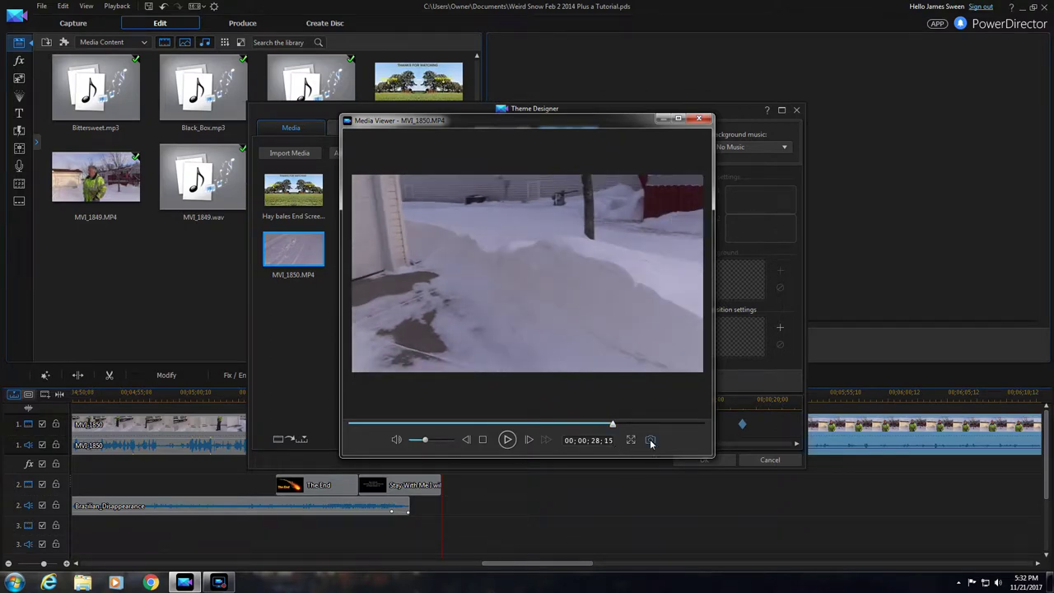
left_click(651, 441)
- Place MVI_1849.MP4 in the Middle 3 sequence's fourth media slot and trim it to run from 00:01:28:04 to 00:01:35:13
left_click_drag(520, 290, 527, 352)
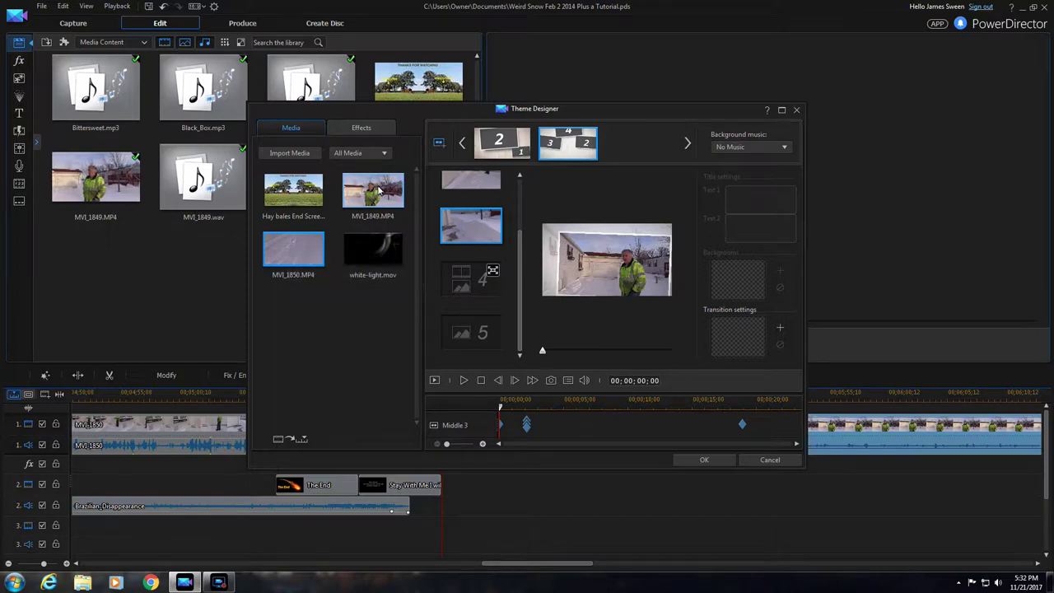
left_click_drag(379, 189, 471, 288)
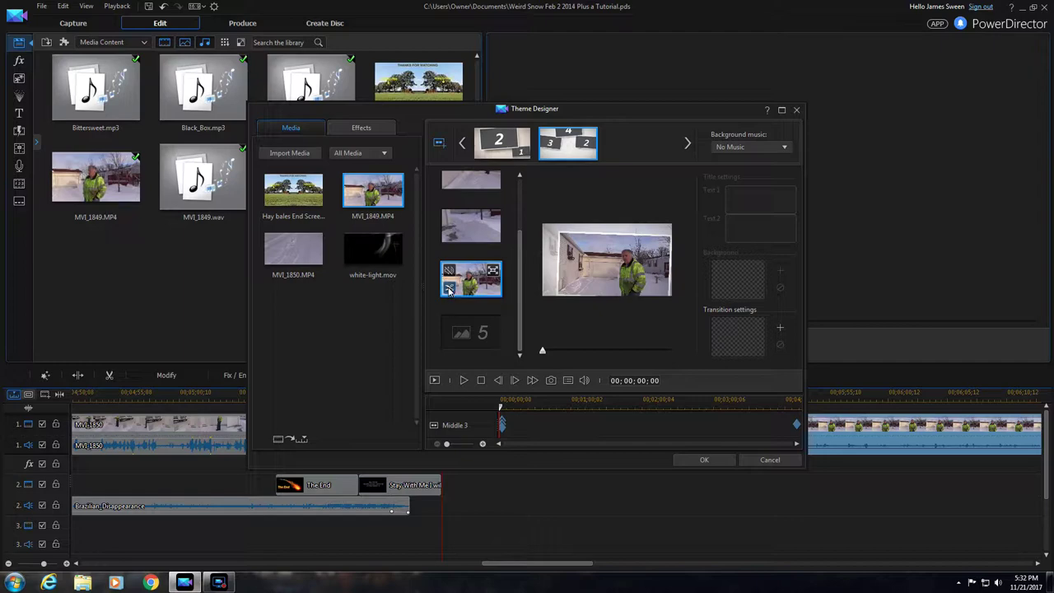
left_click(448, 288)
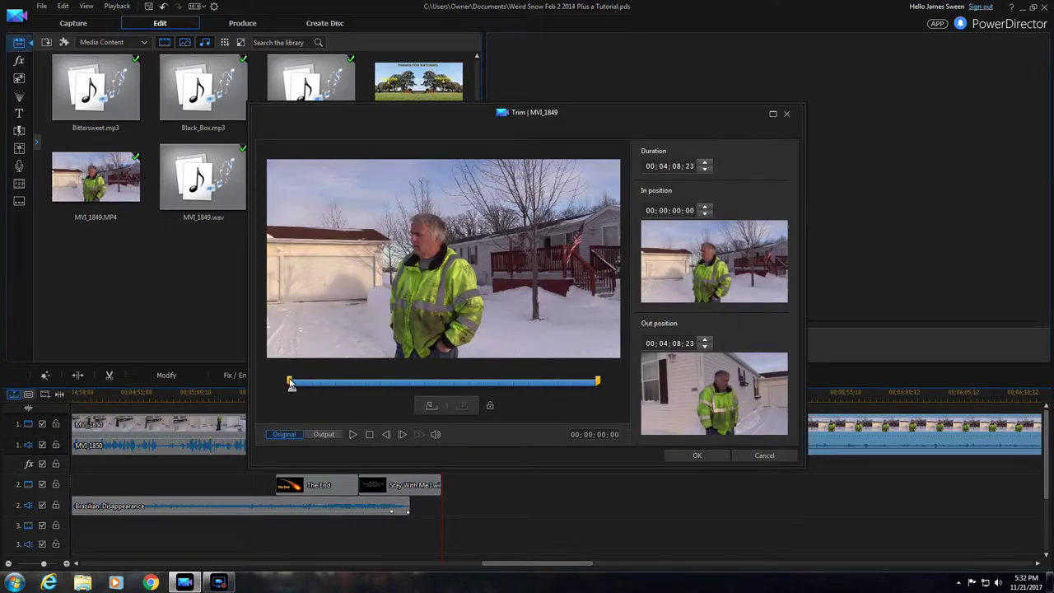
left_click_drag(290, 385, 400, 395)
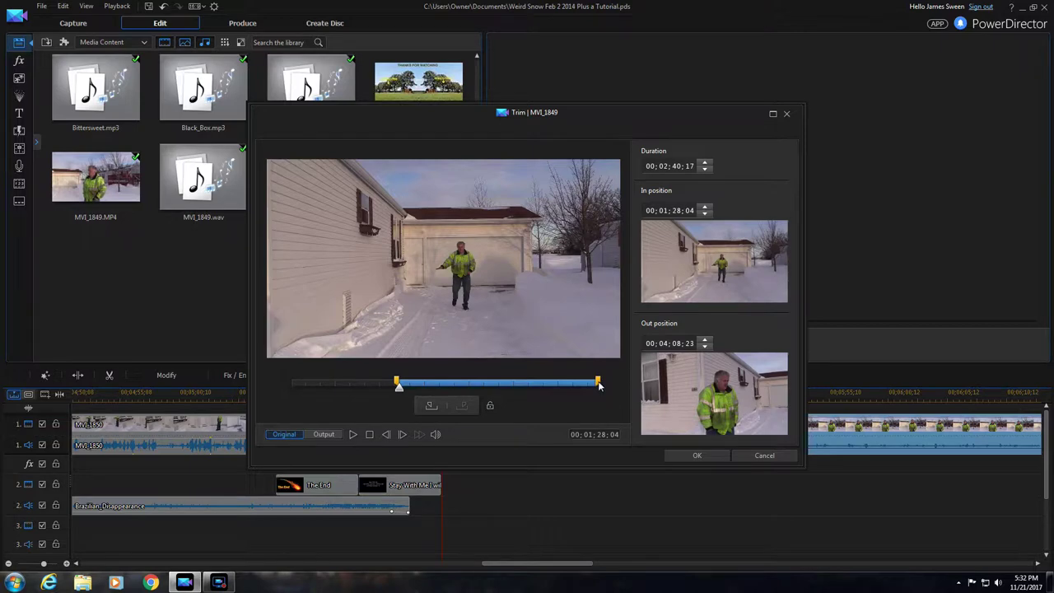
left_click_drag(599, 385, 400, 393)
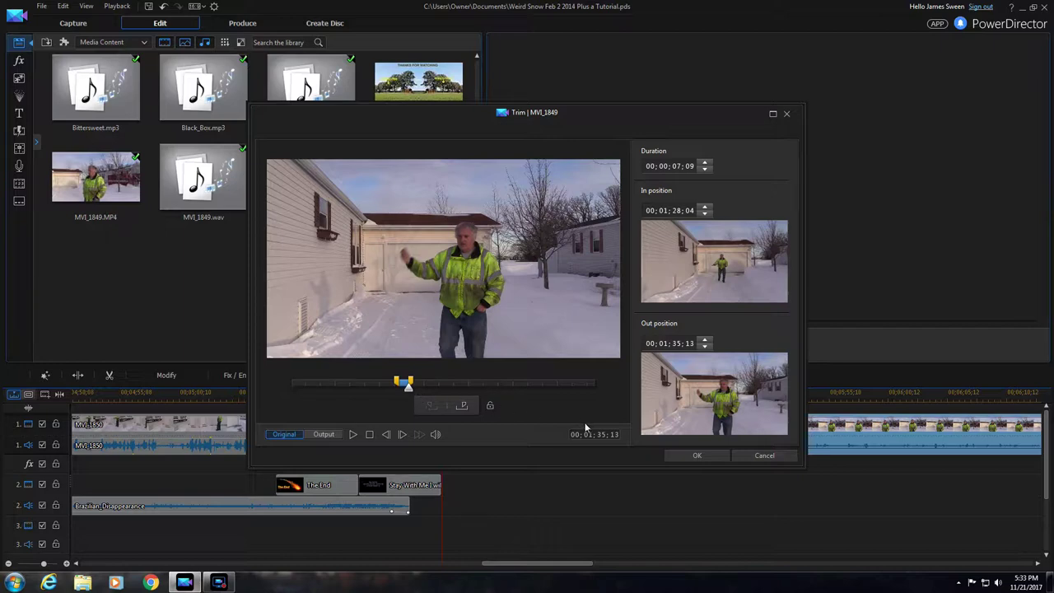
left_click(697, 458)
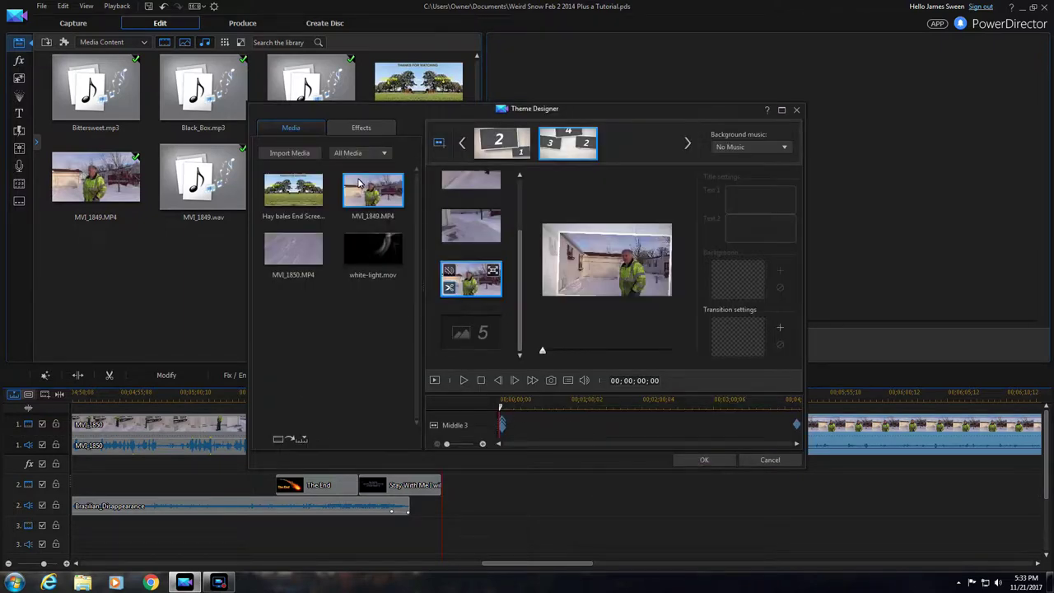
- Fill the Middle 3 sequence's fifth media slot with a snapshot of MVI_1850.MP4 taken at 00:00:35:11
left_click_drag(293, 250, 469, 337)
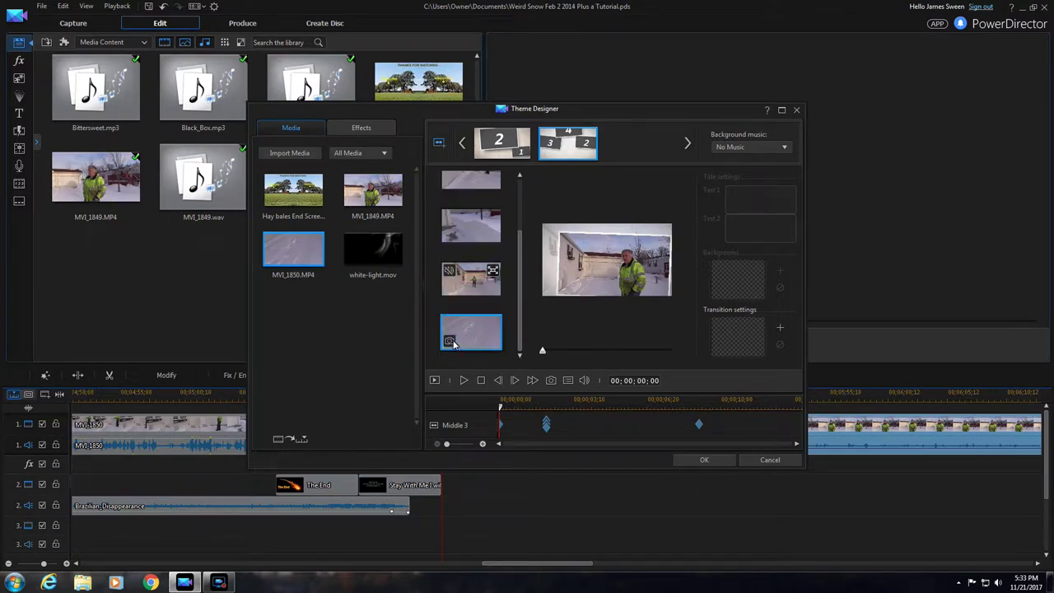
left_click(448, 341)
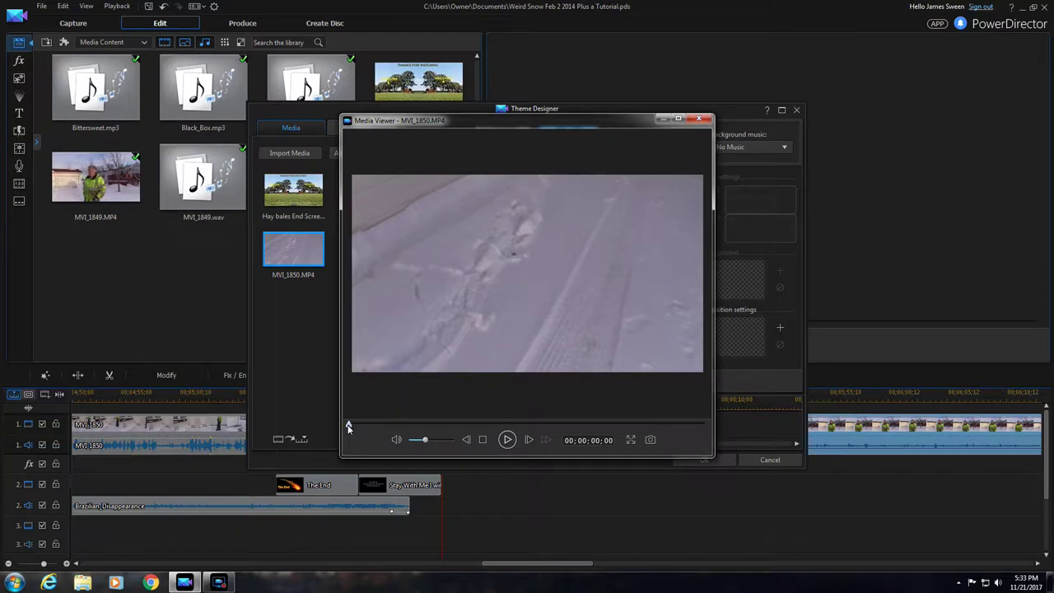
left_click_drag(348, 425, 674, 446)
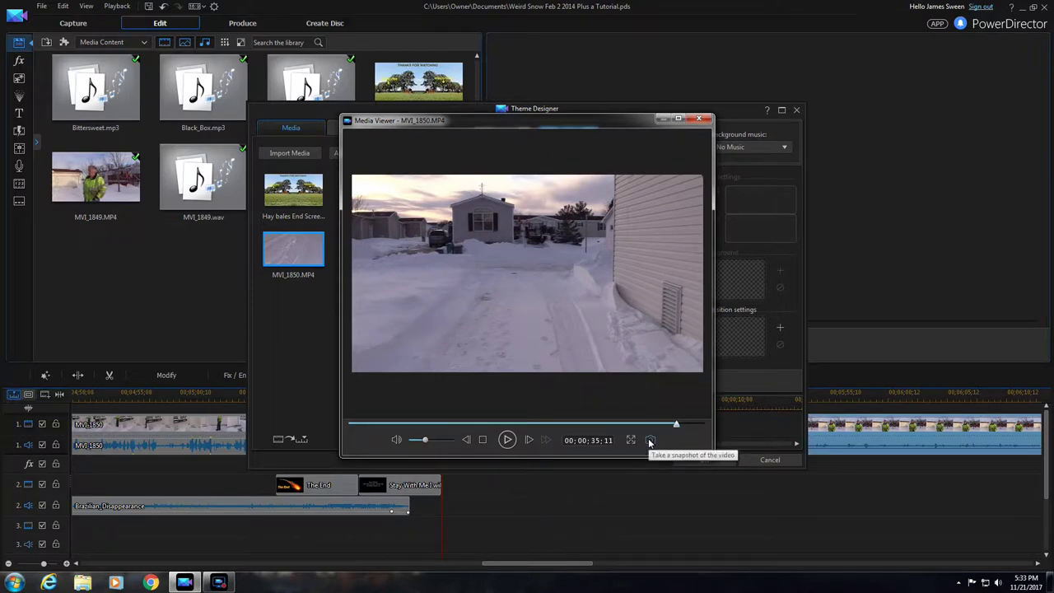
left_click(649, 439)
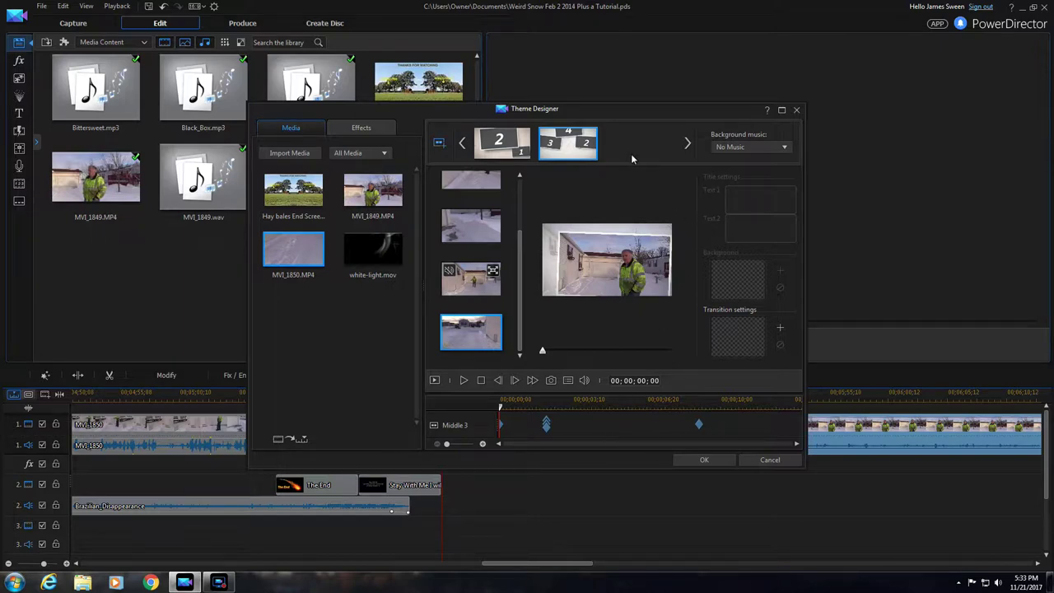
- Apply the finished theme design to the timeline and preview it
left_click(702, 461)
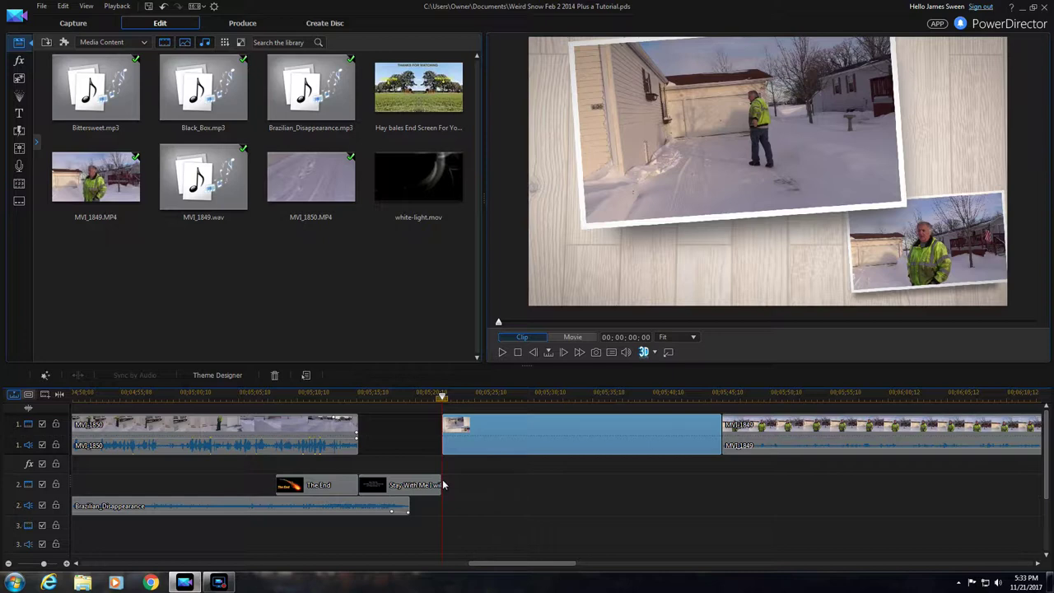
left_click(502, 352)
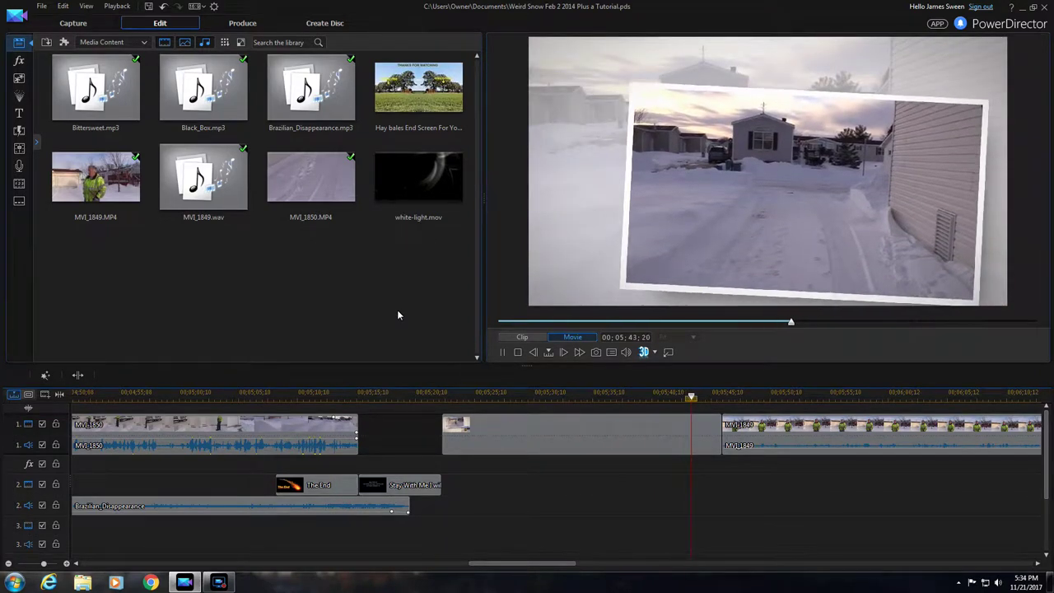
left_click(502, 352)
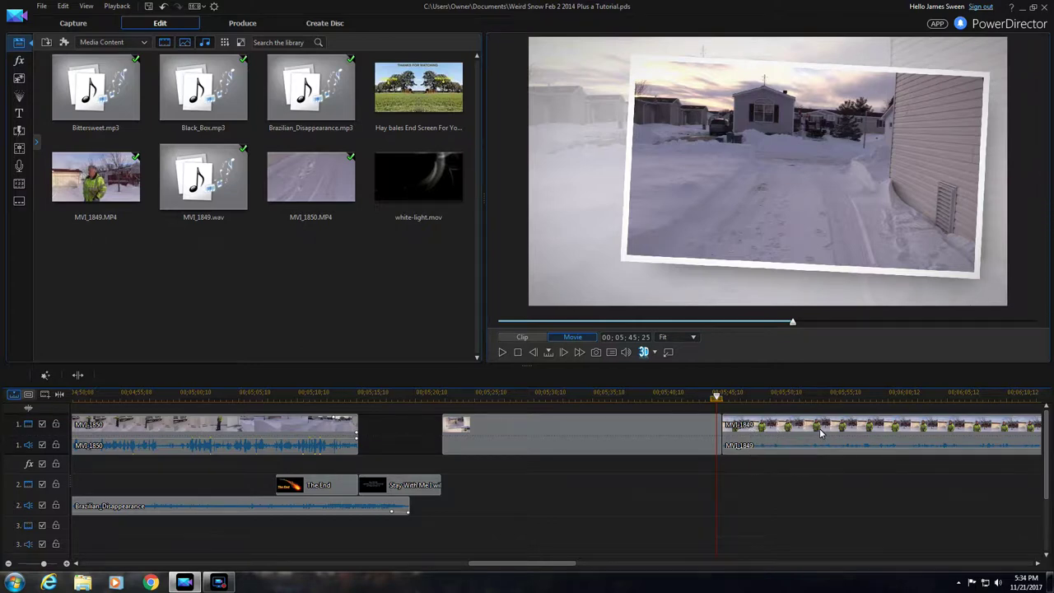
- In PiP Designer, enable Fades for the MVI_1849 clip that follows the theme and toggle its fade-out option
double_click(768, 430)
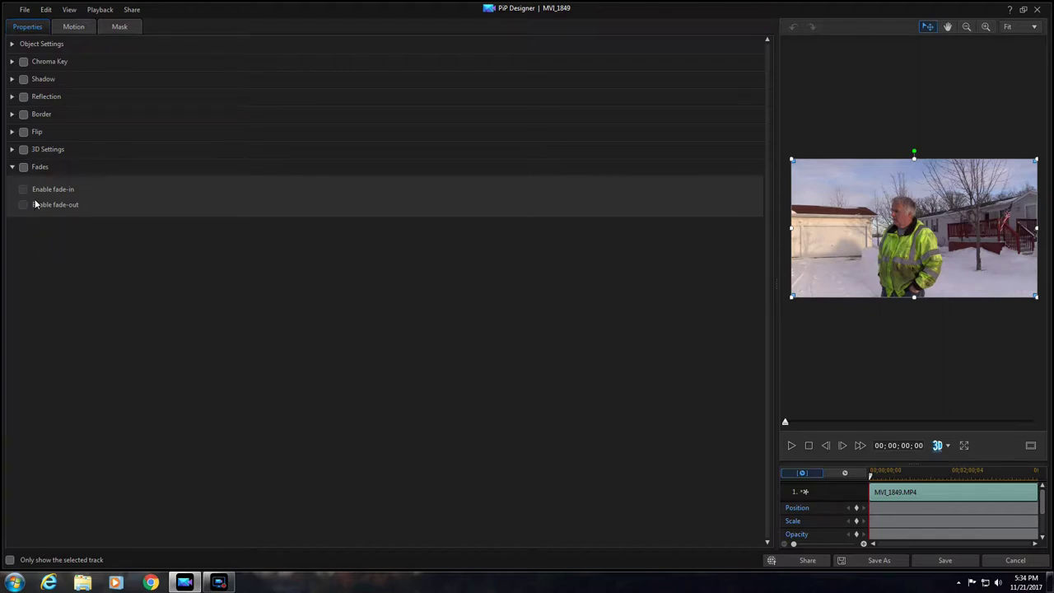
left_click(23, 168)
left_click(23, 204)
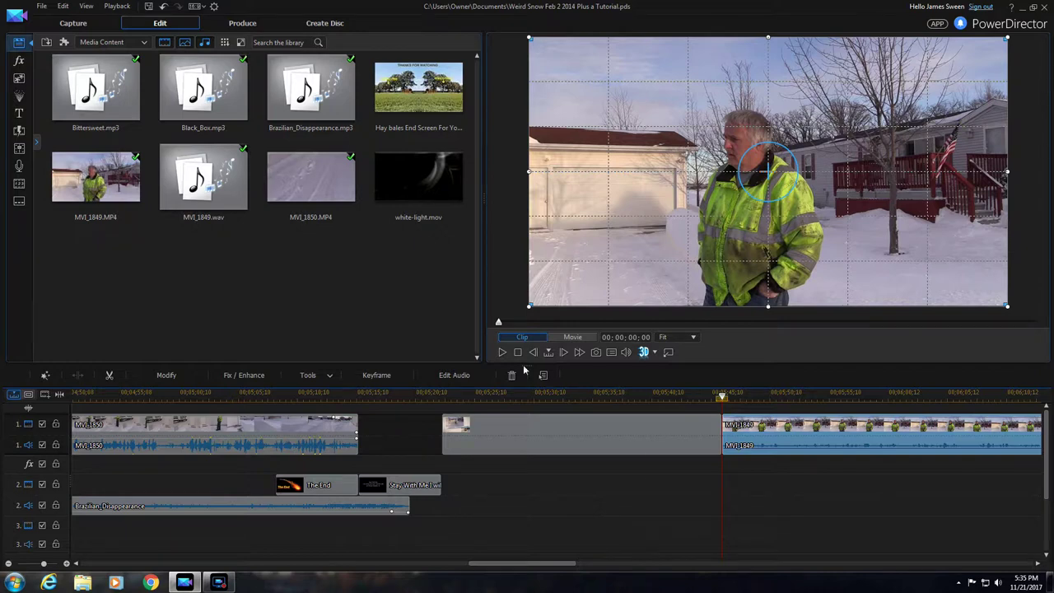
- Undo the last fade change on the MVI_1849 clip following the theme, and enable only its fade-in in PiP Designer
left_click(163, 6)
double_click(772, 434)
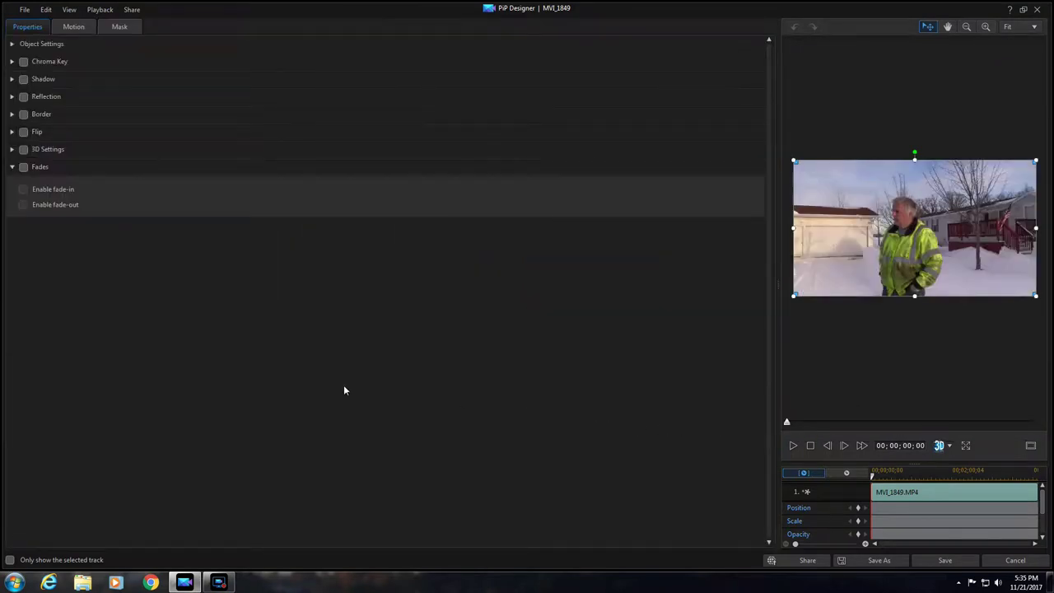
left_click(22, 168)
left_click(23, 189)
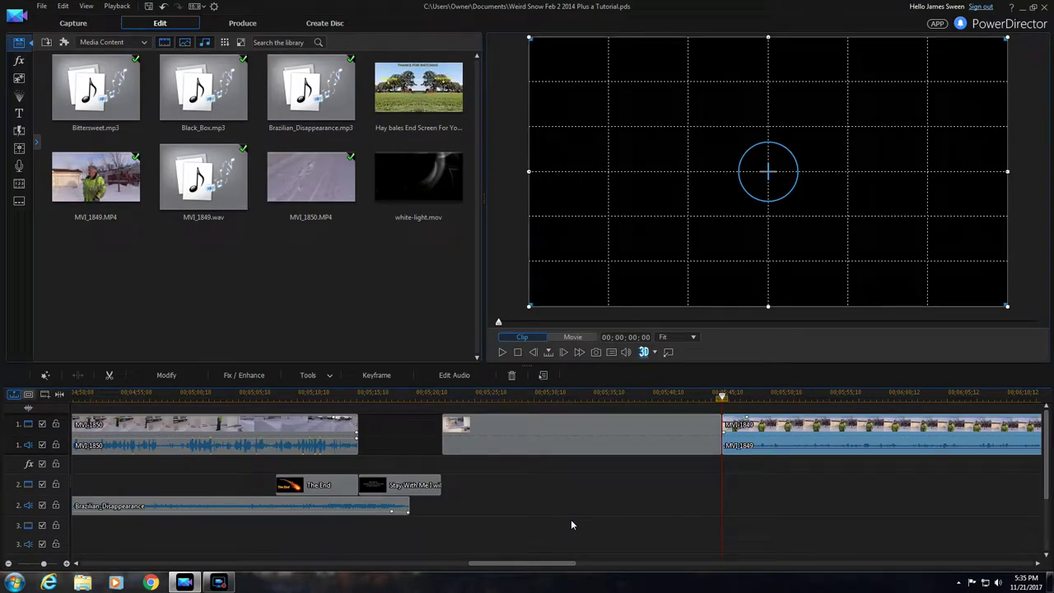
- Play the movie from the end of the theme opening into MVI_1849 to preview the fade-in
left_click(722, 397)
left_click_drag(722, 398, 713, 398)
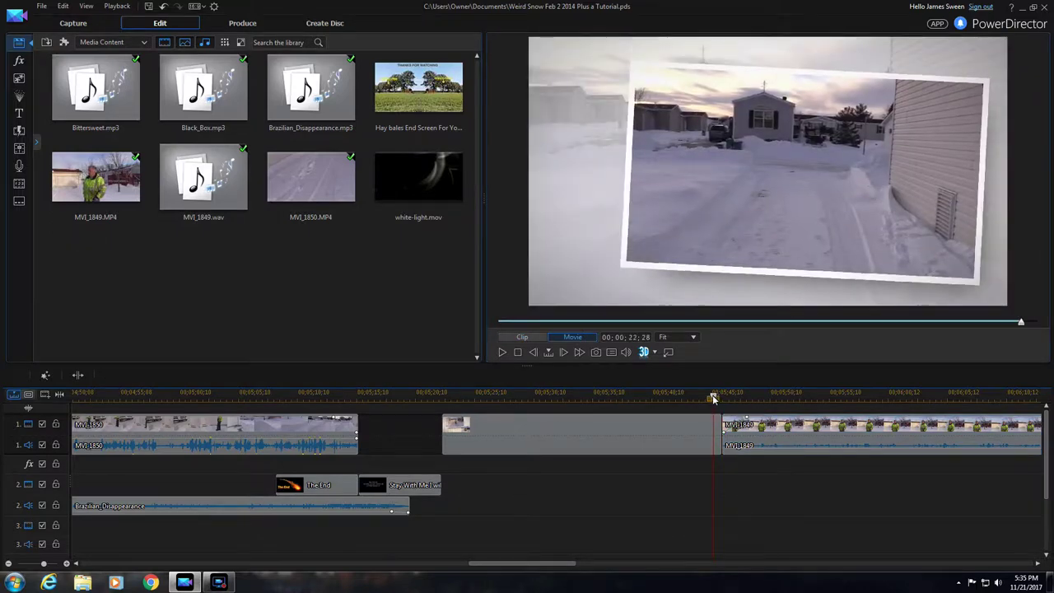
left_click(576, 434)
left_click(503, 354)
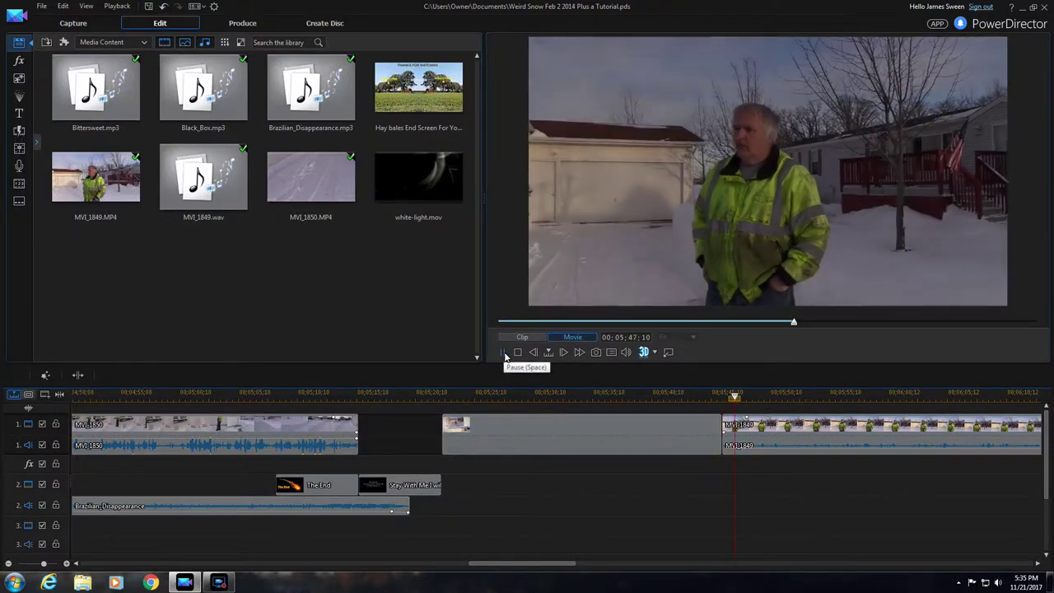
left_click(503, 353)
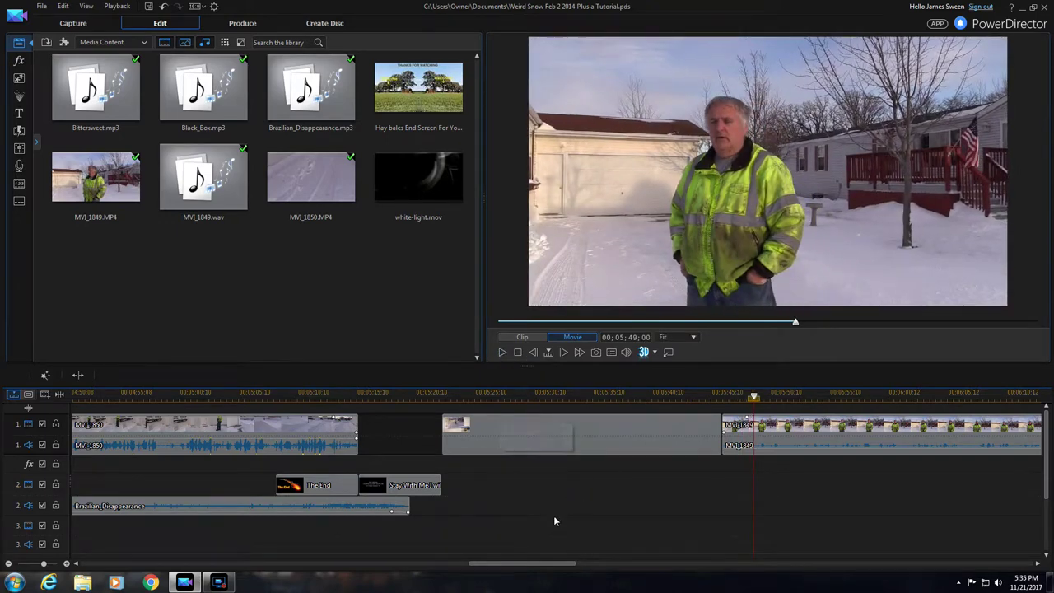
- Split the MVI_1849 clip at 00:07:04:00, where the man stands at the garage door
left_click_drag(552, 567, 645, 572)
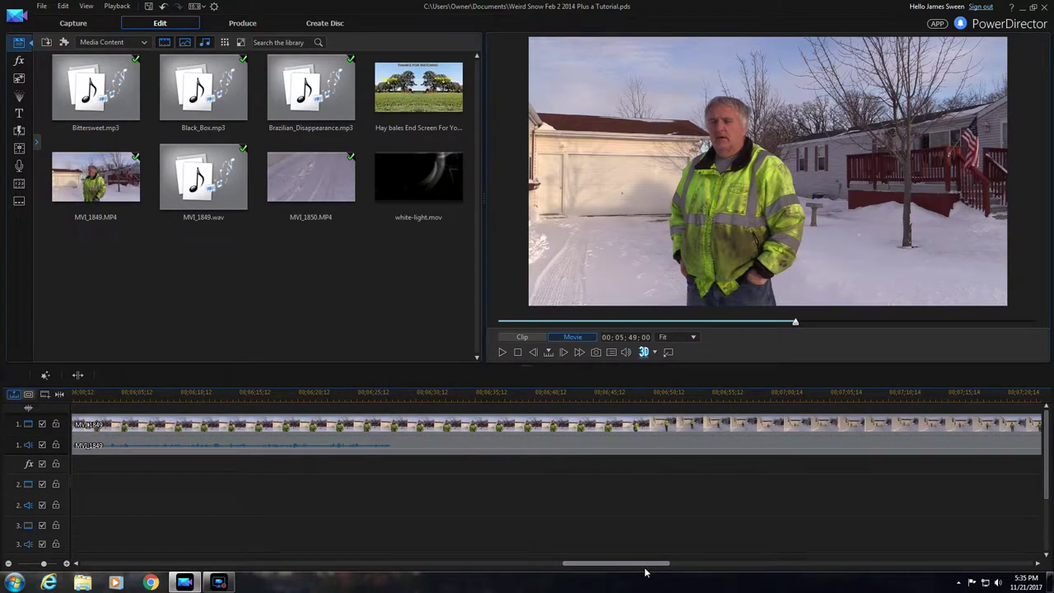
left_click_drag(646, 571, 616, 574)
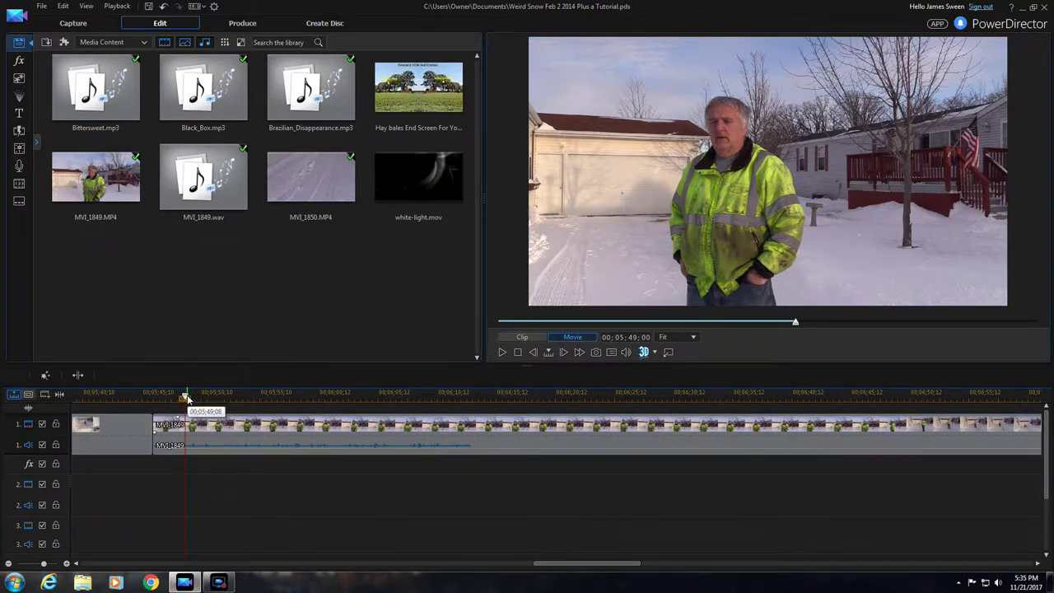
left_click_drag(185, 397, 964, 461)
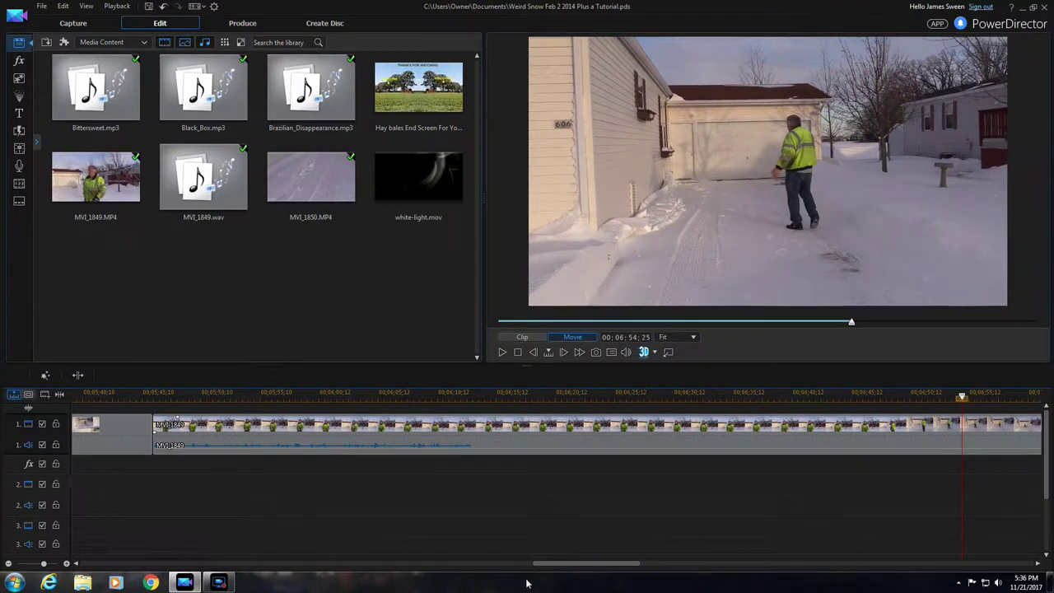
left_click_drag(564, 570, 623, 565)
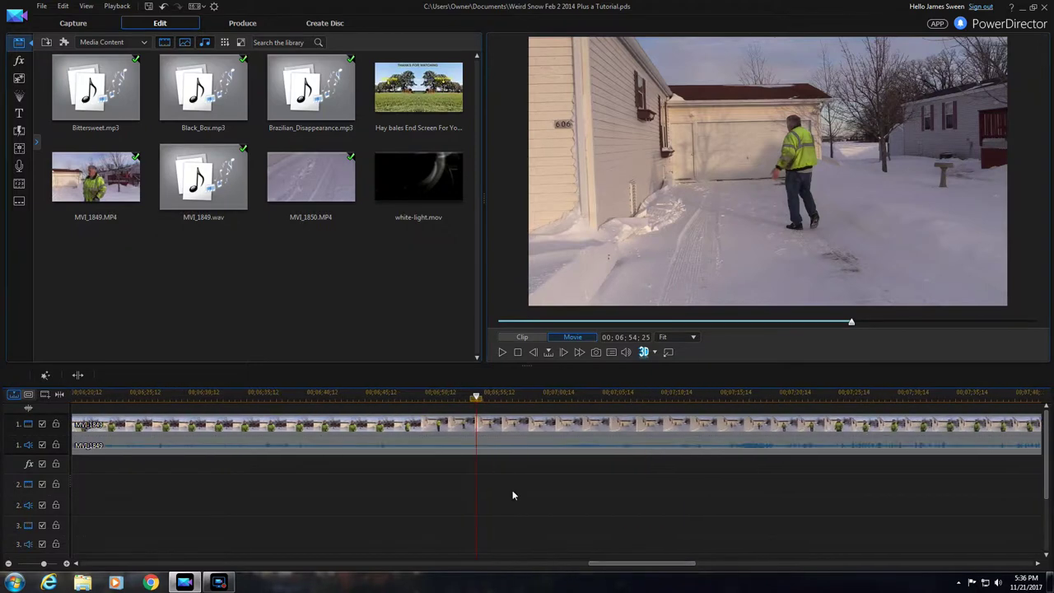
left_click(490, 401)
left_click_drag(490, 401, 583, 429)
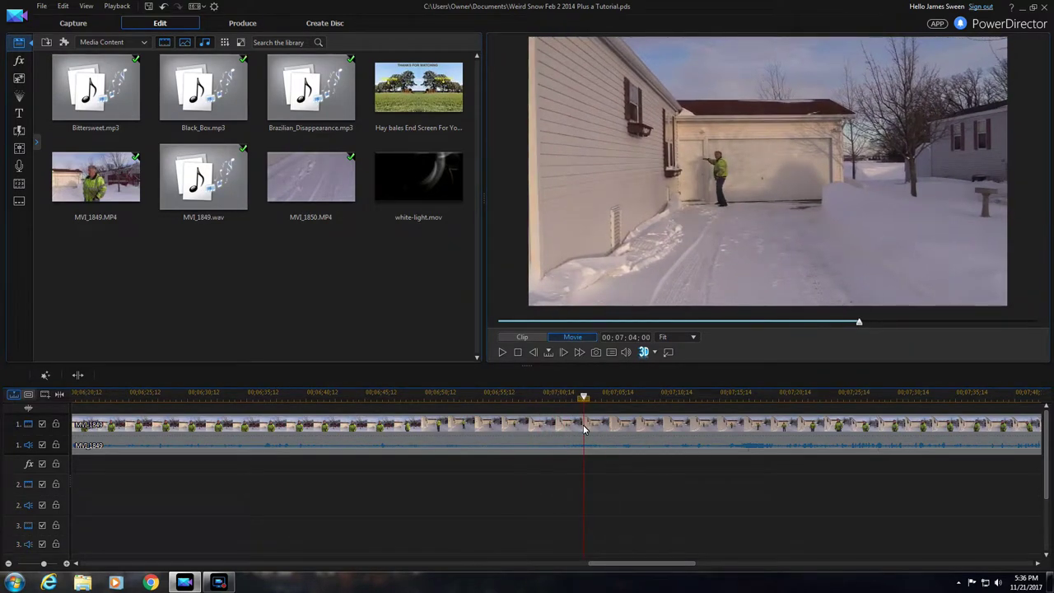
left_click(538, 437)
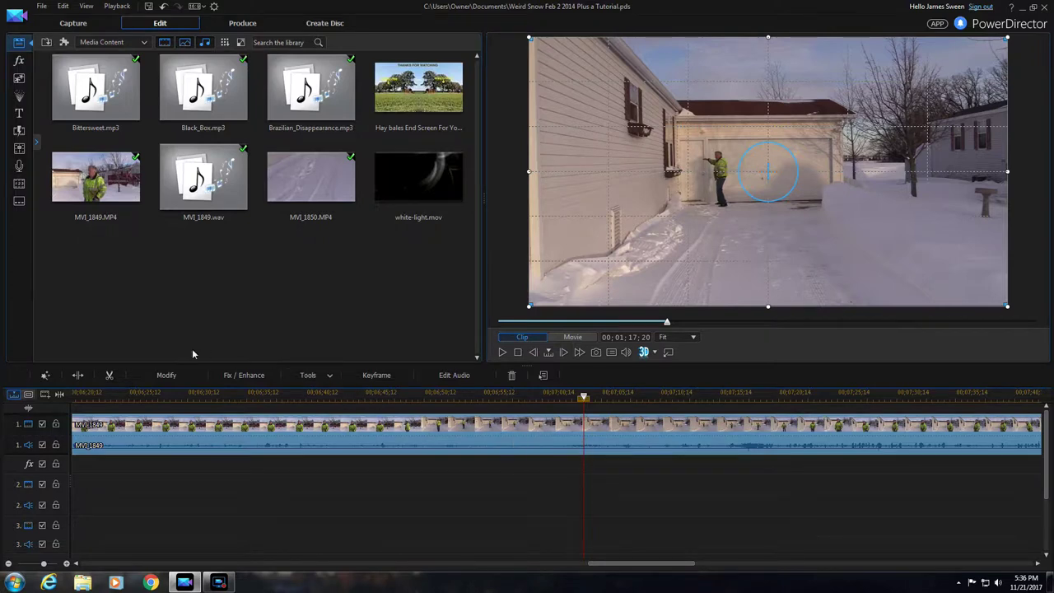
left_click(77, 376)
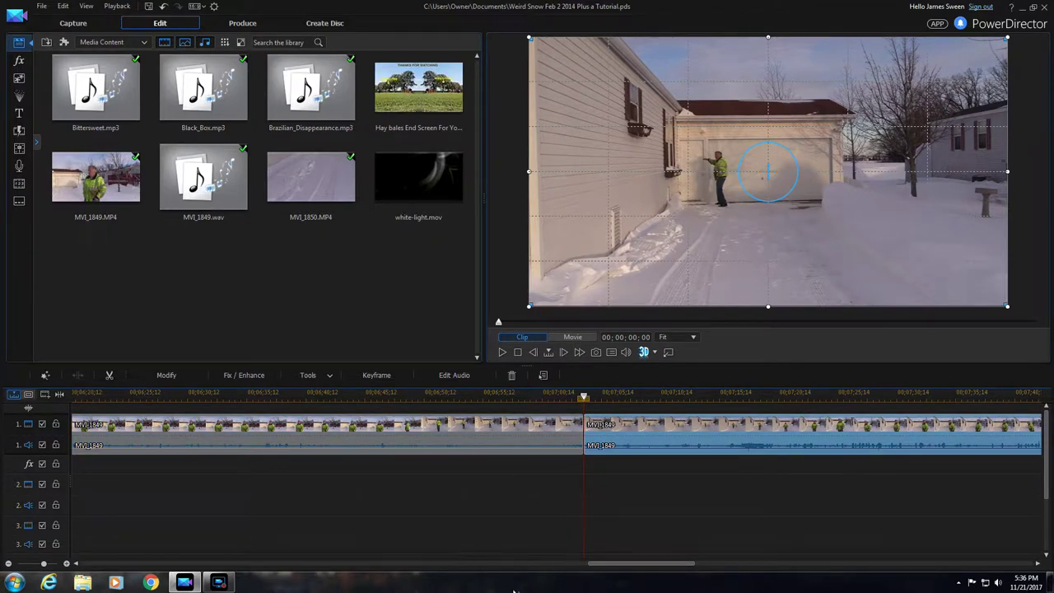
- Split the remaining MVI_1849 clip at 00:07:23:15, where the man stands close to the camera
left_click(583, 398)
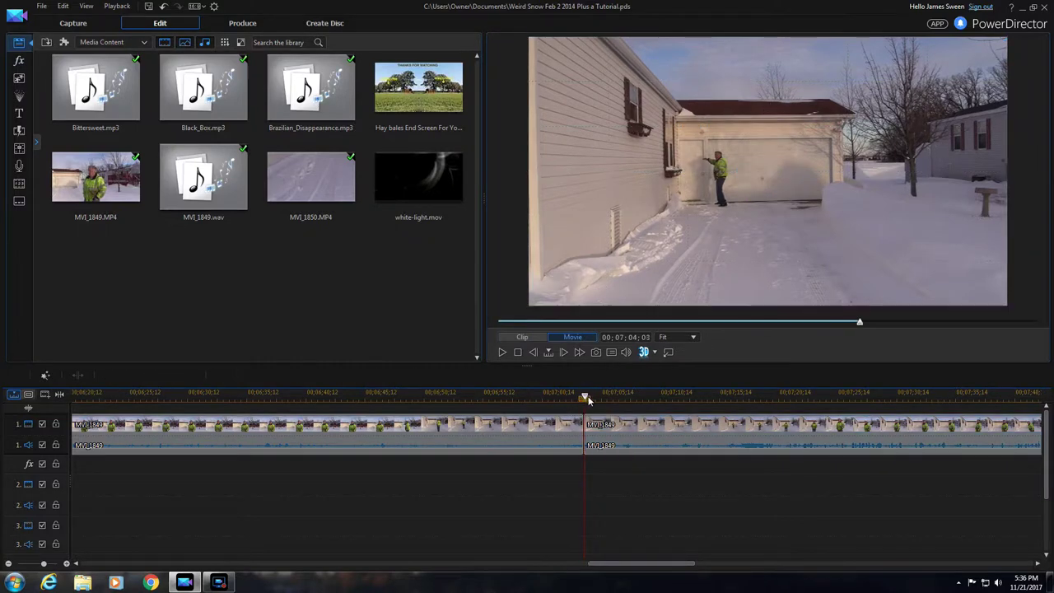
key("space")
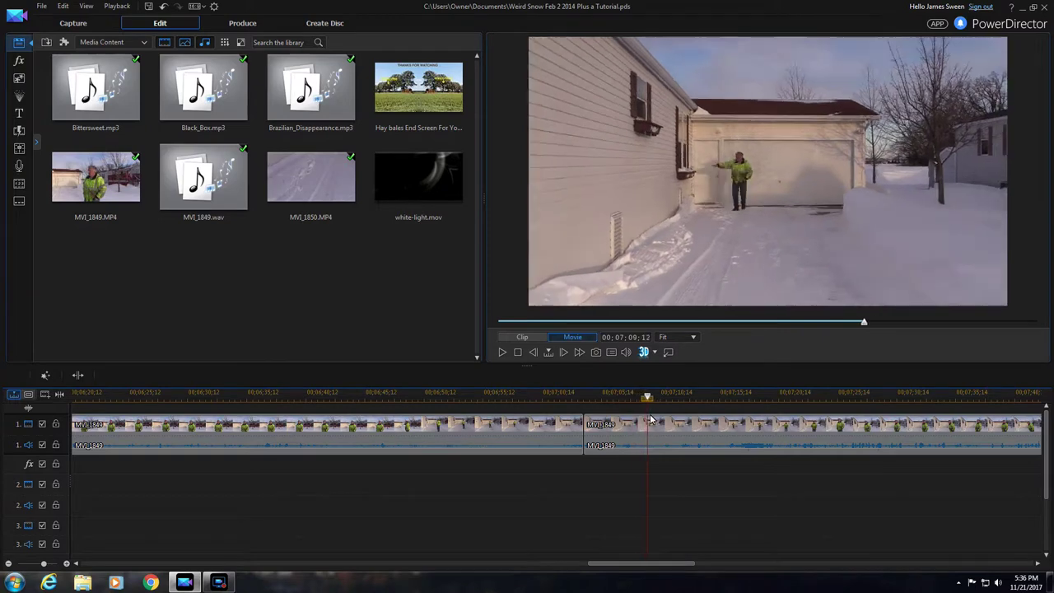
left_click(722, 398)
left_click_drag(722, 399, 813, 420)
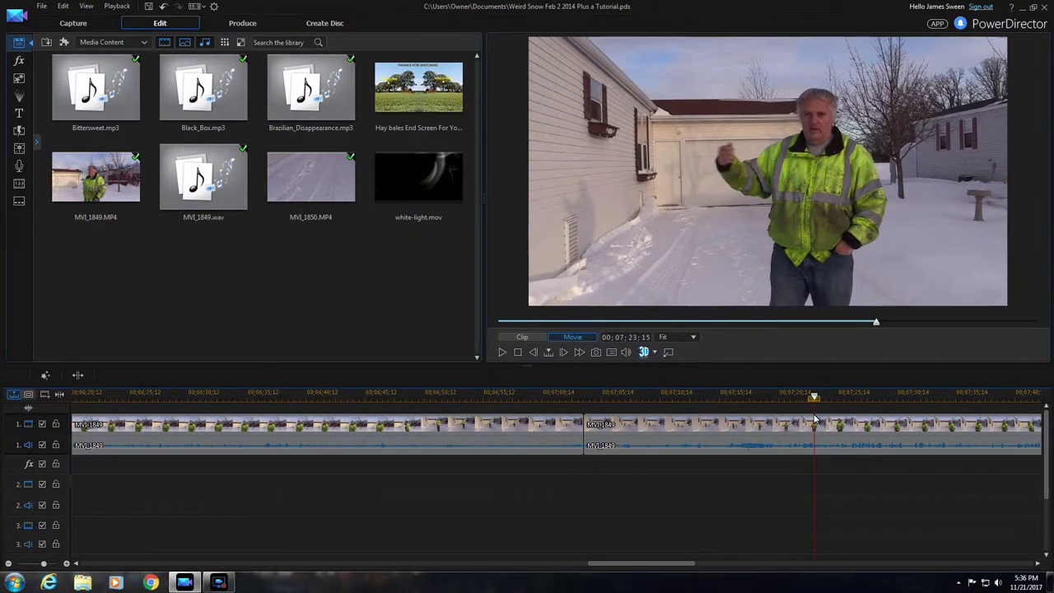
left_click(813, 419)
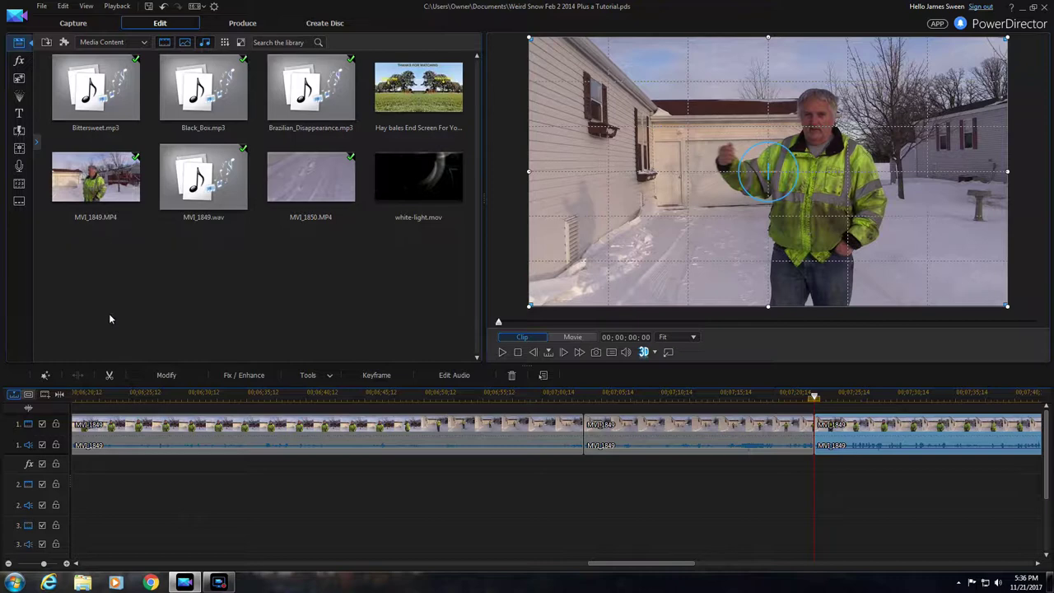
- Browse the Christmas and other frame designs in the PiP Objects library
left_click(19, 79)
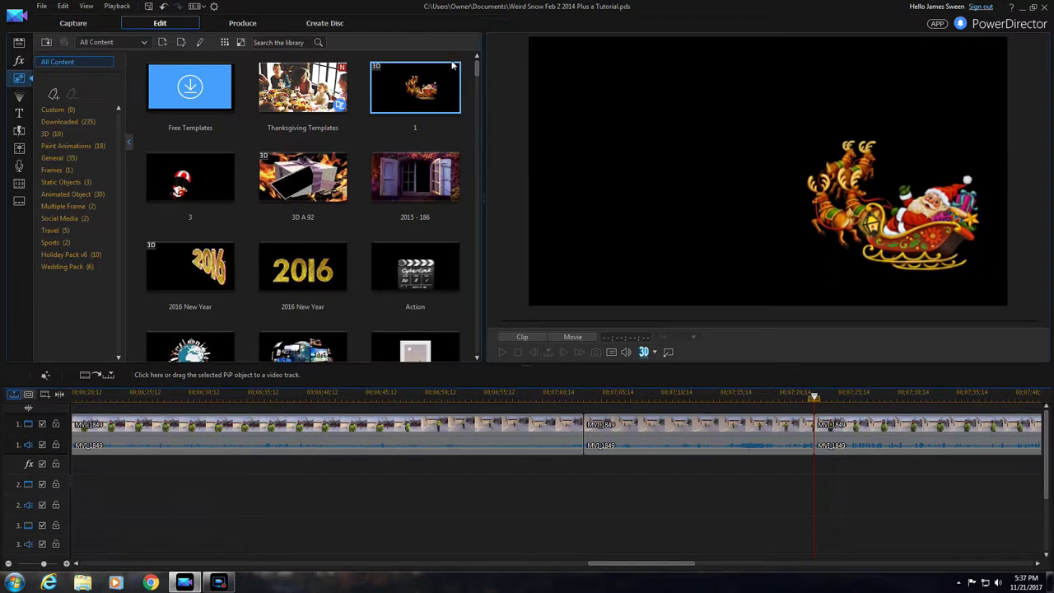
left_click_drag(479, 69, 479, 109)
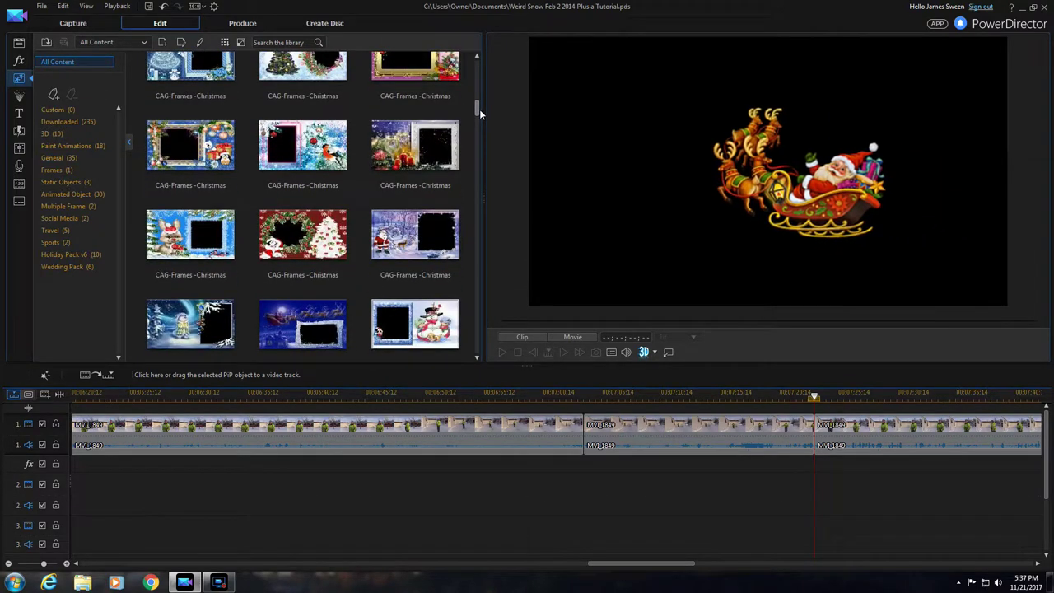
left_click_drag(479, 108, 479, 115)
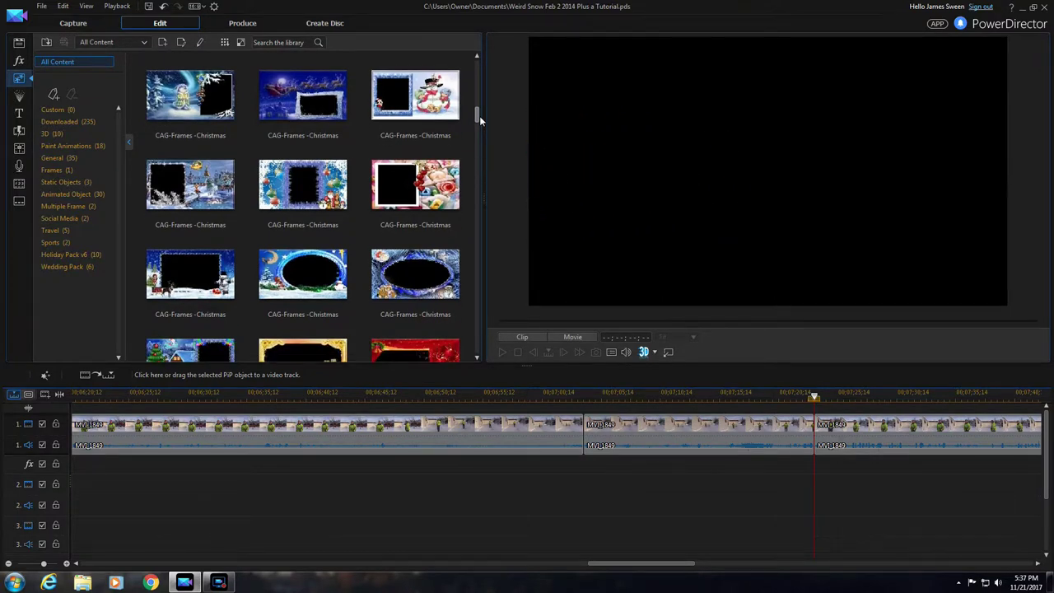
mouse_move(479, 115)
left_mouse_down()
mouse_move(482, 133)
mouse_move(479, 111)
left_mouse_up()
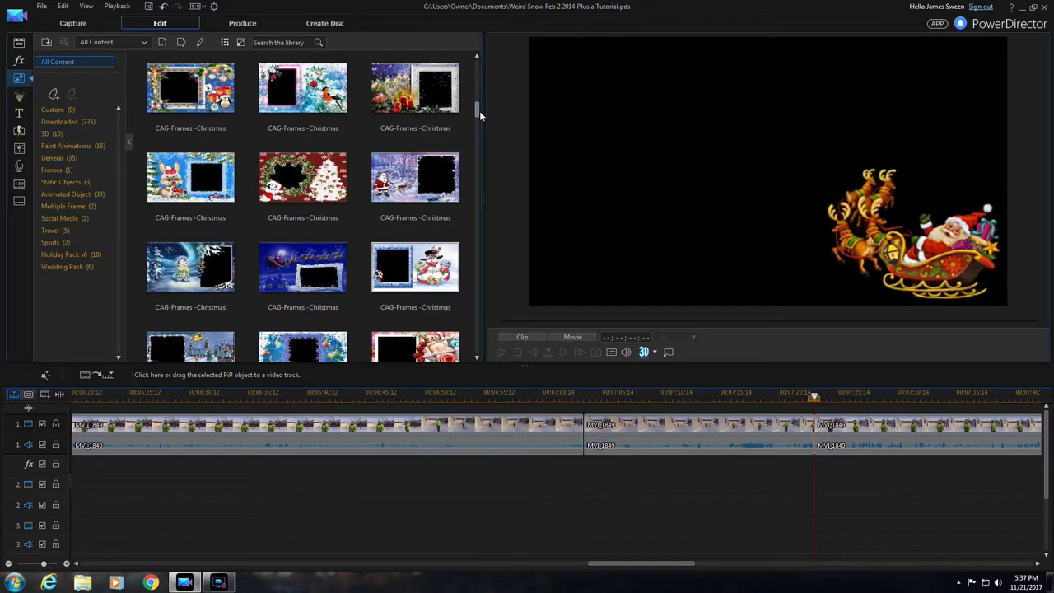
left_click_drag(479, 112, 494, 179)
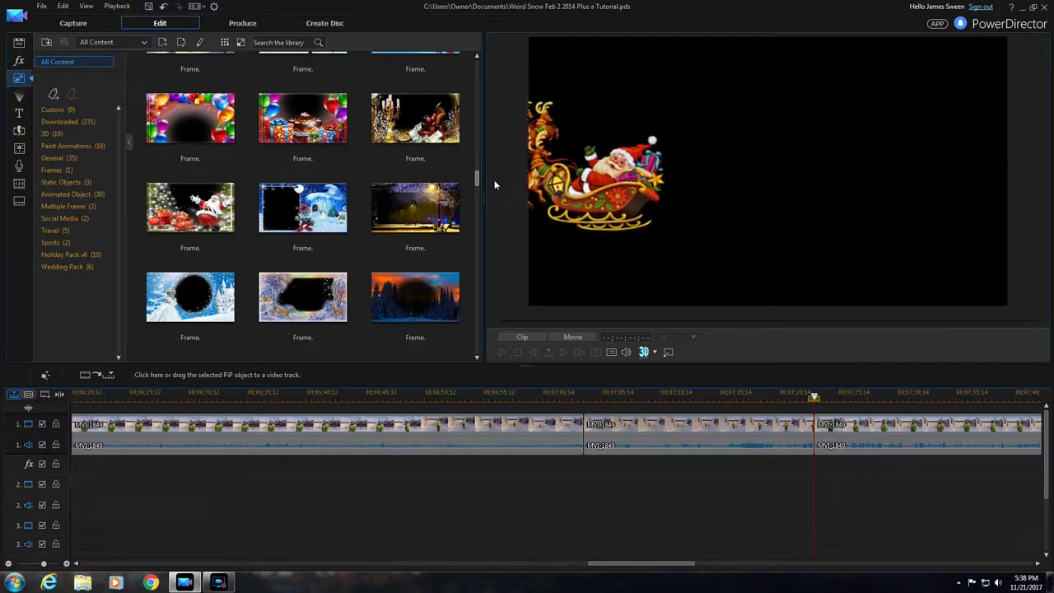
mouse_move(494, 180)
left_mouse_down()
mouse_move(491, 194)
mouse_move(482, 169)
left_mouse_up()
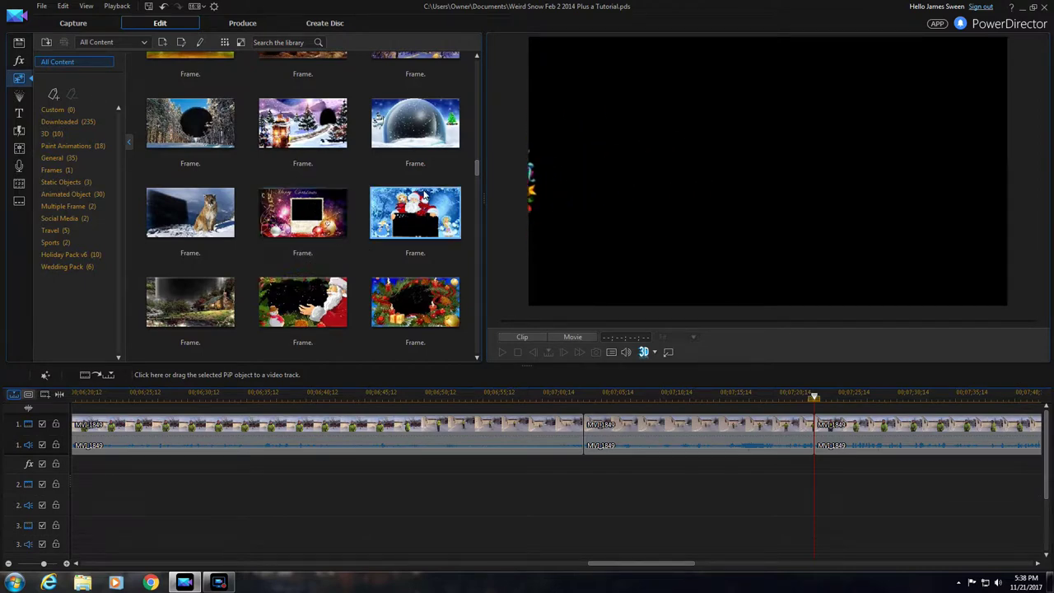
left_click_drag(477, 165, 474, 148)
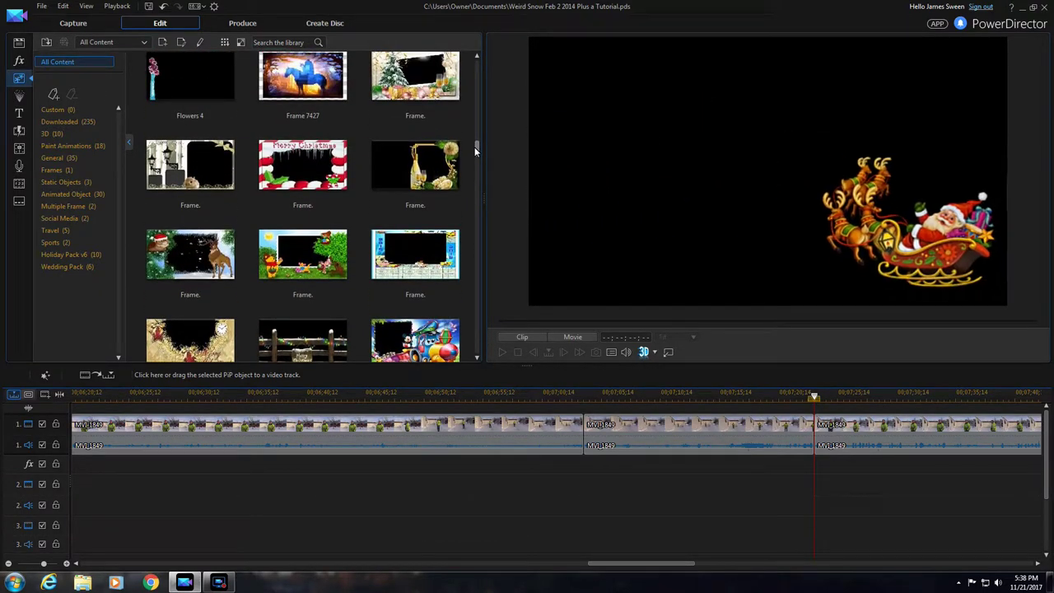
left_click_drag(474, 146, 473, 143)
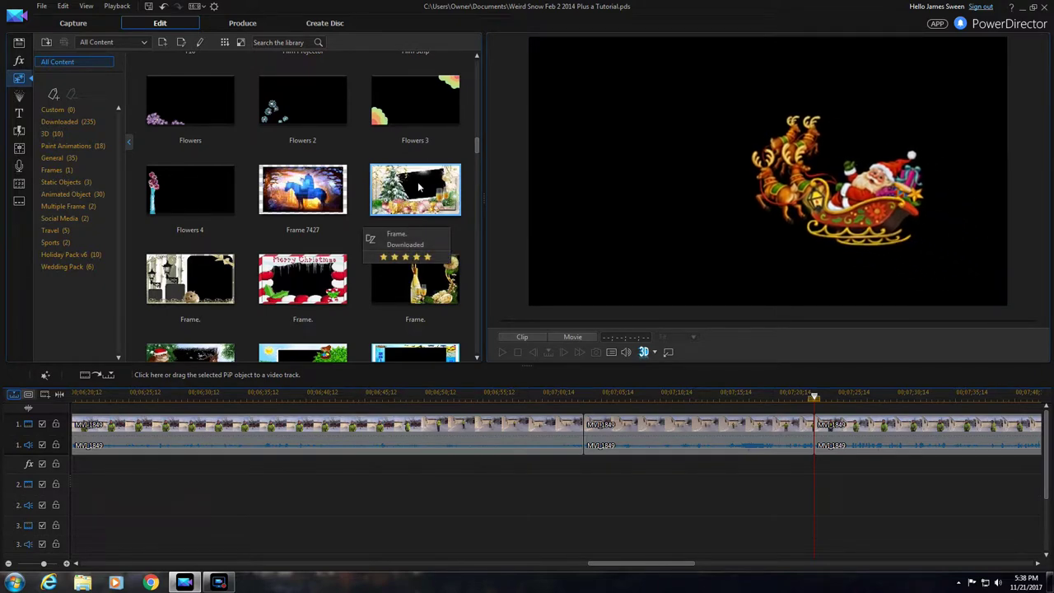
left_click_drag(475, 141, 477, 115)
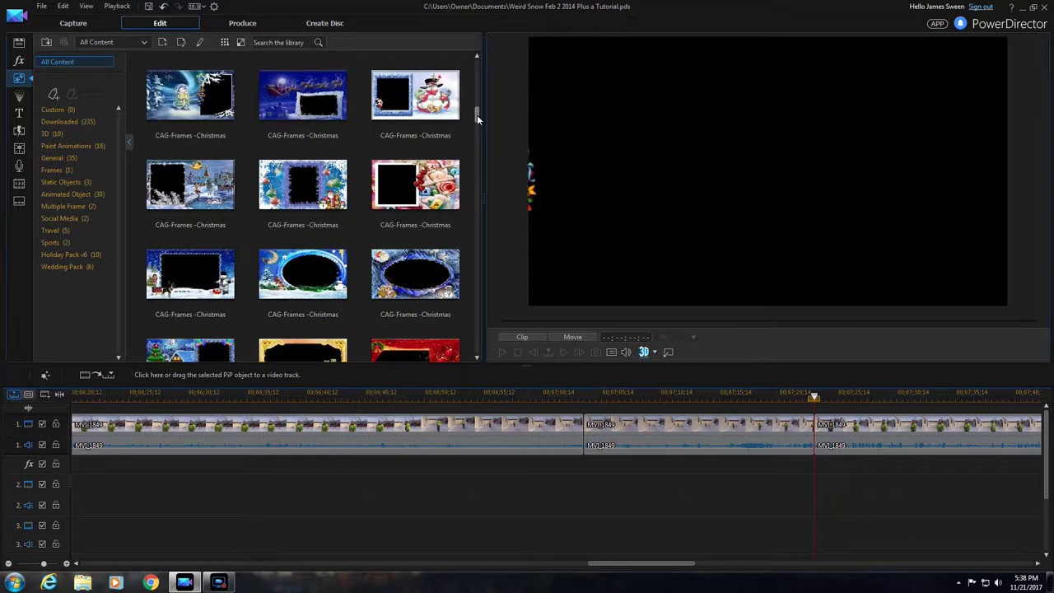
left_click_drag(478, 118, 474, 104)
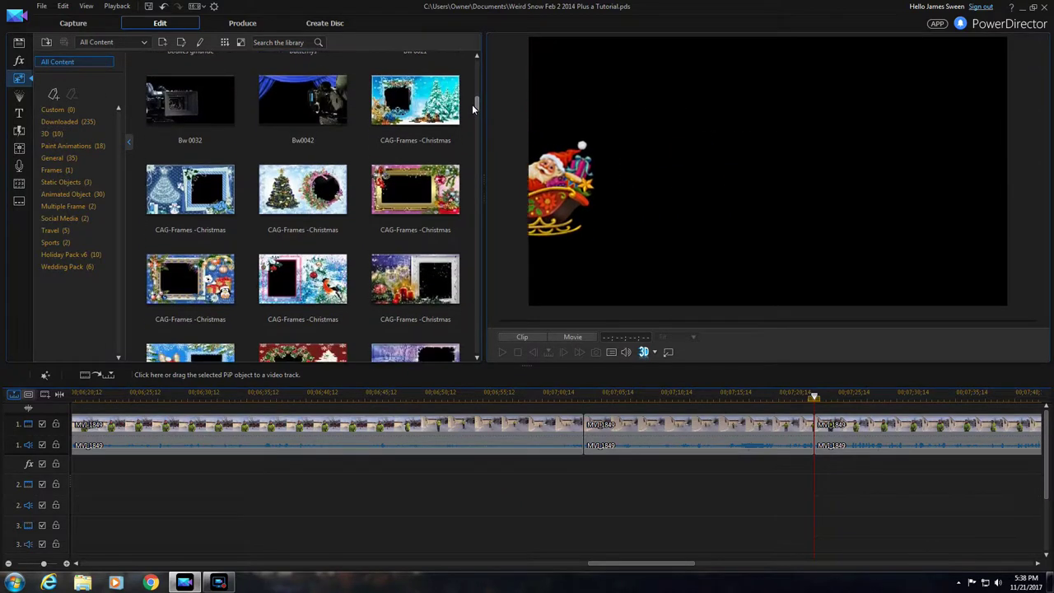
left_click_drag(472, 103, 473, 114)
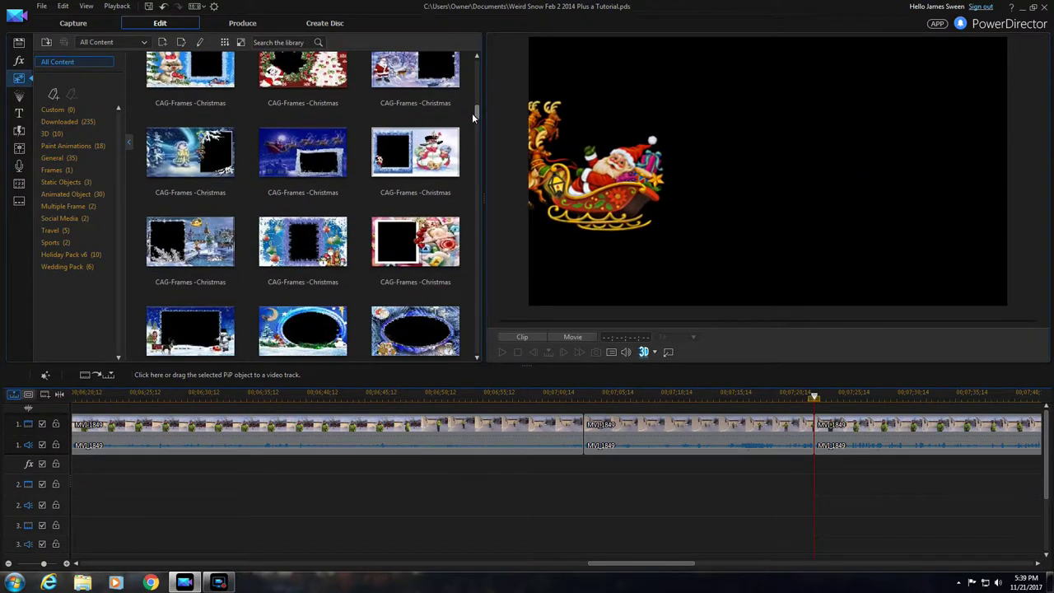
mouse_move(472, 112)
left_mouse_down()
mouse_move(464, 96)
mouse_move(474, 100)
left_mouse_up()
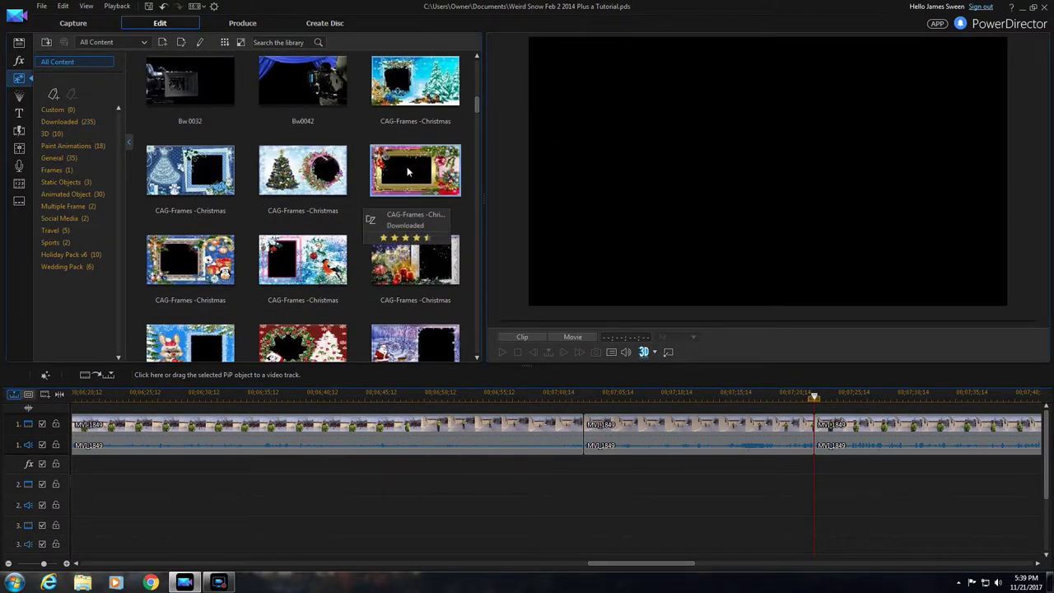
- Add the gold CAG-Frames -Christmas frame with red bells to track 2 at 00:07:04:00 and extend it to 00:07:23:15
left_click_drag(407, 171, 585, 490)
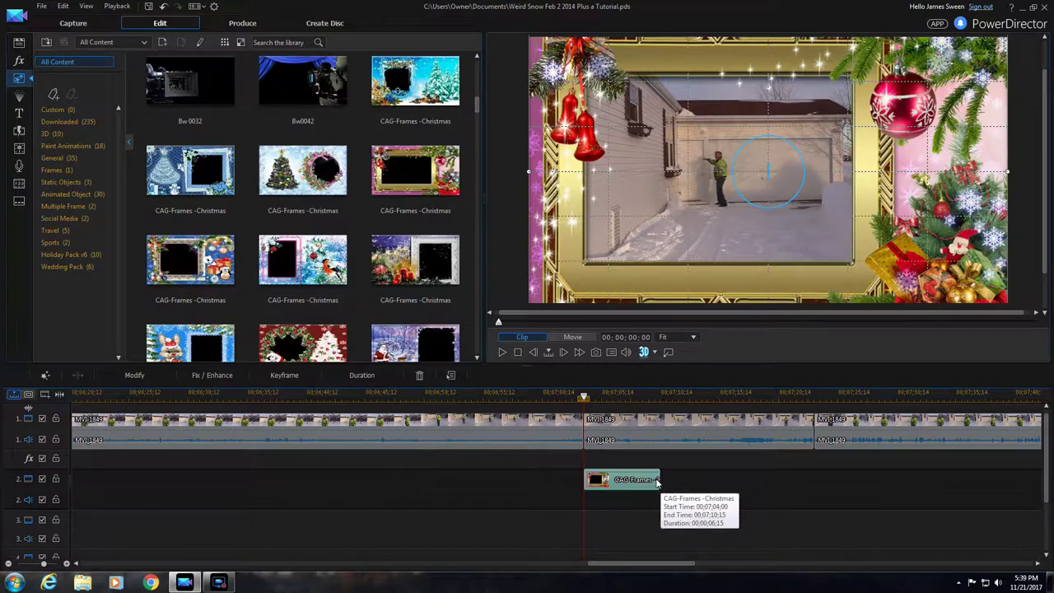
left_click_drag(659, 483, 815, 498)
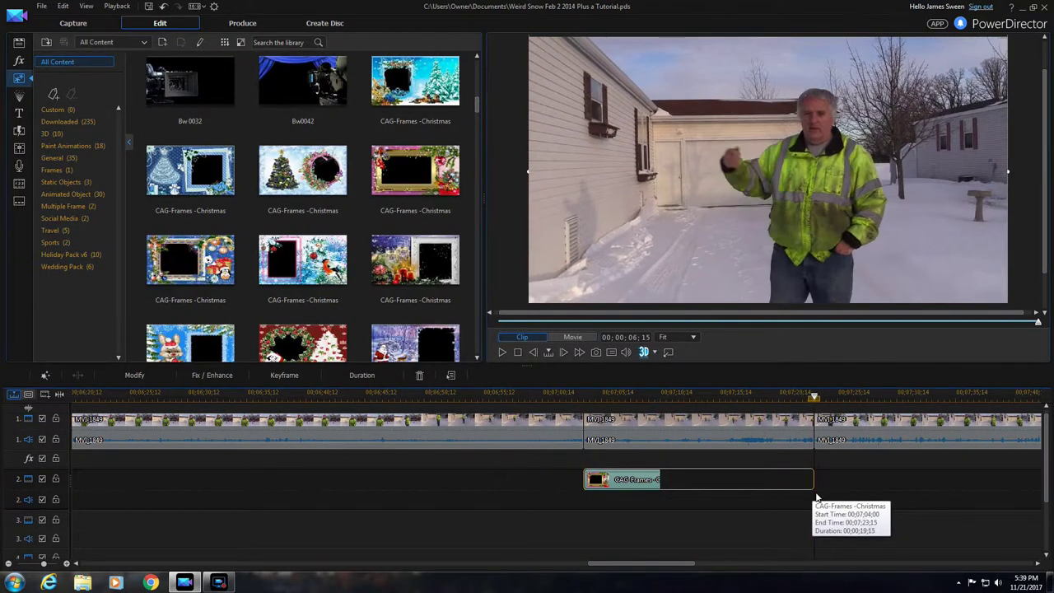
left_click_drag(756, 540, 753, 540)
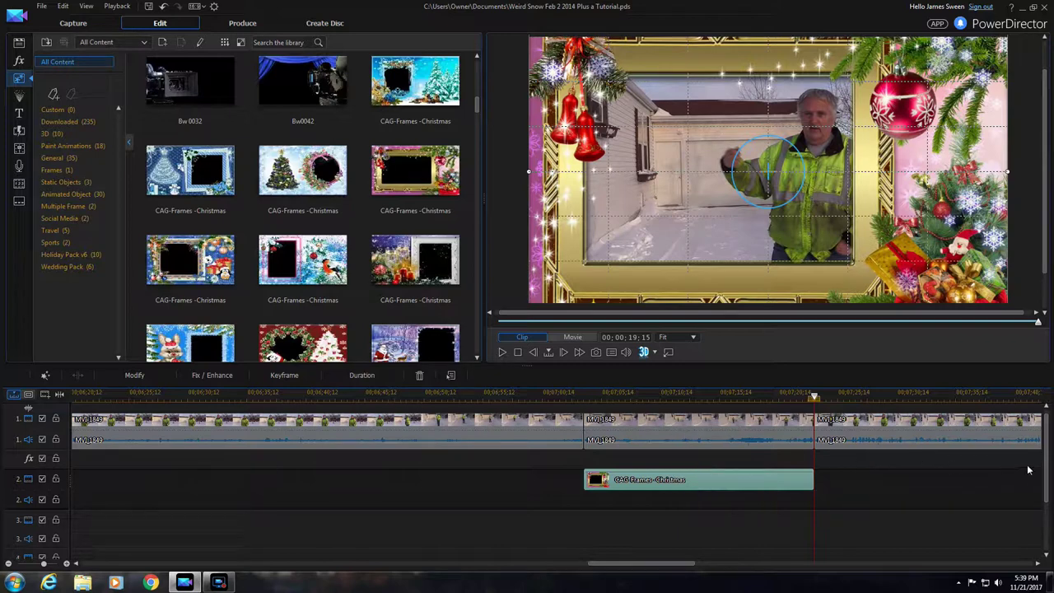
- Shrink the MVI_1849 segment starting at 00:07:04:00 in PiP Designer, reposition it to fill the Christmas frame's opening, and save
left_click_drag(1045, 466, 1045, 459)
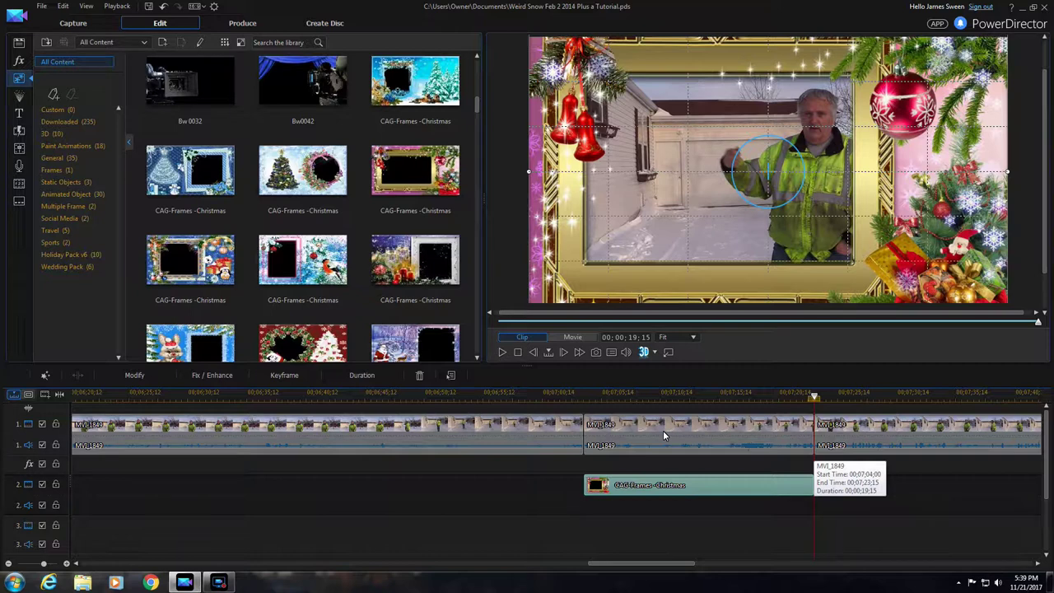
double_click(705, 432)
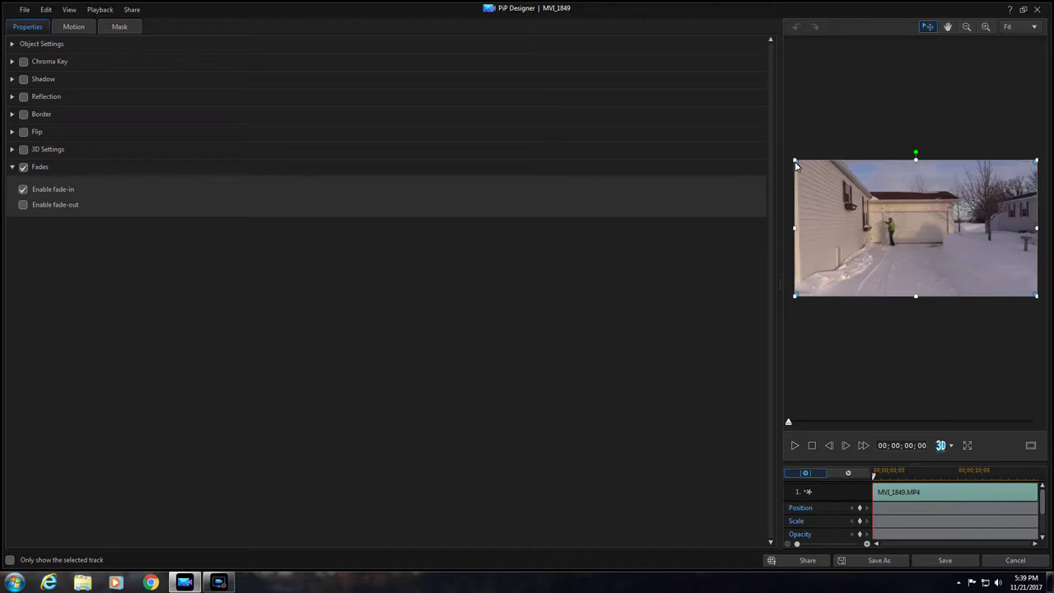
left_click_drag(795, 166, 832, 188)
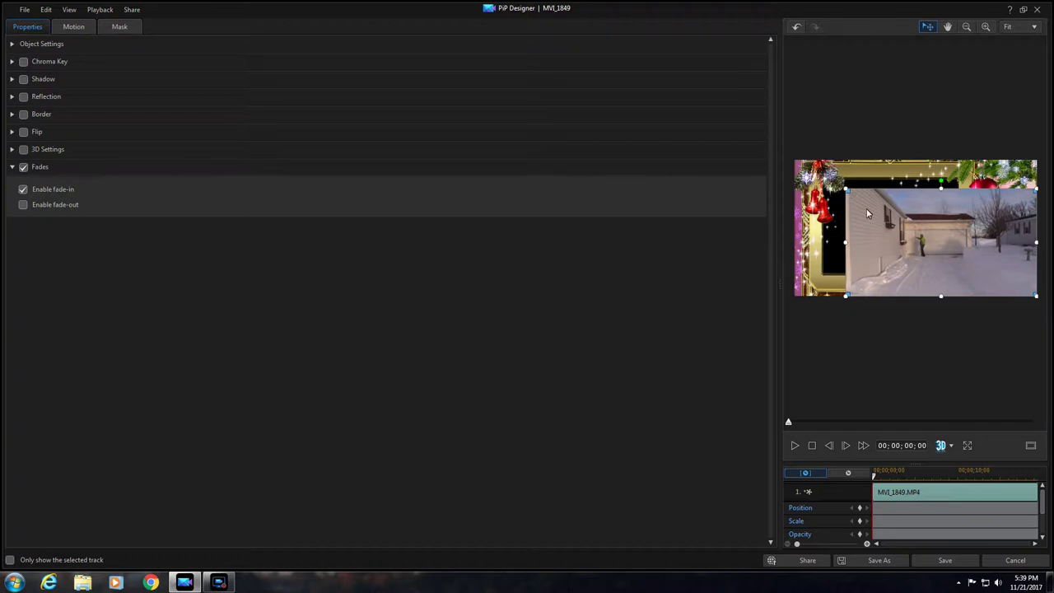
left_click_drag(929, 245, 906, 243)
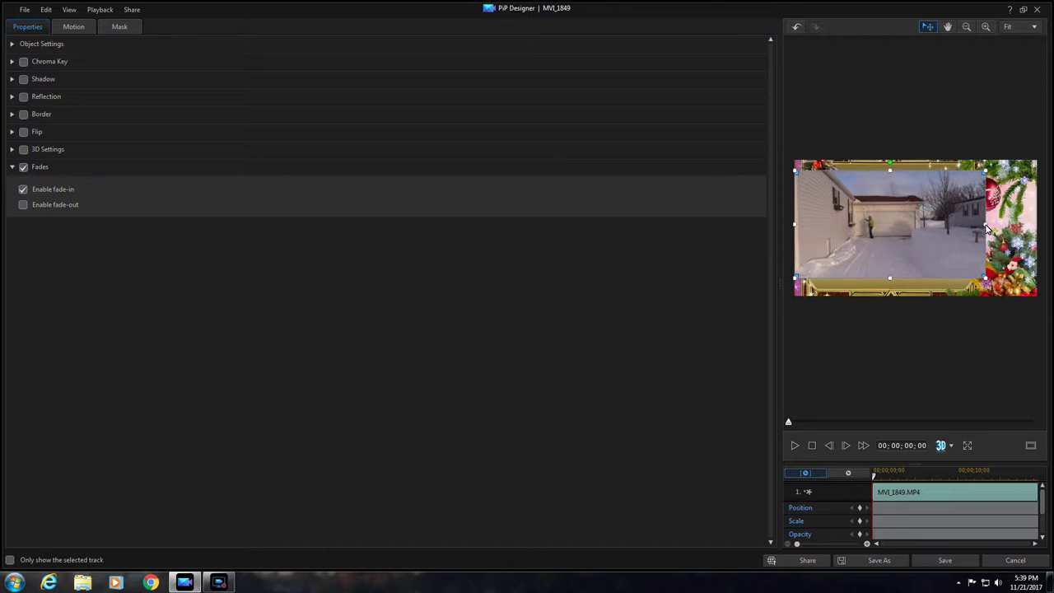
mouse_move(985, 226)
left_mouse_down()
mouse_move(961, 228)
mouse_move(973, 234)
left_mouse_up()
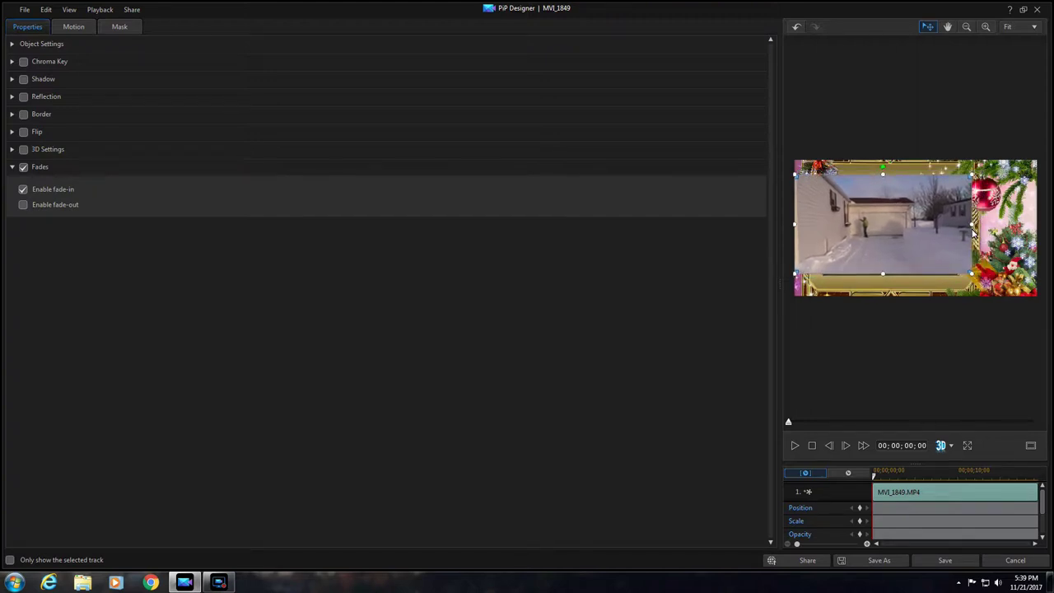
left_click_drag(891, 232, 892, 234)
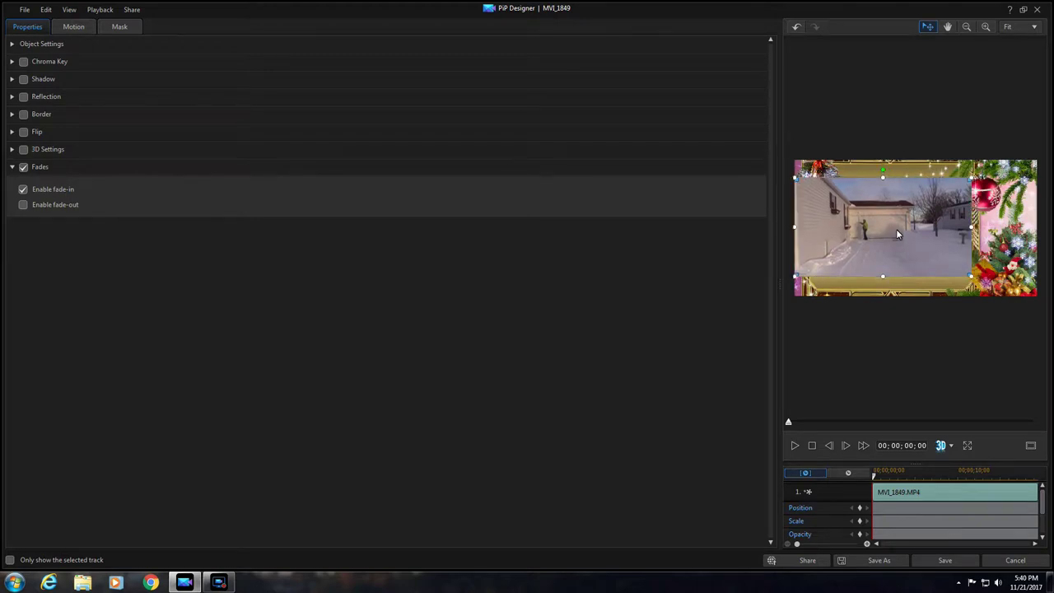
left_click_drag(891, 234, 878, 228)
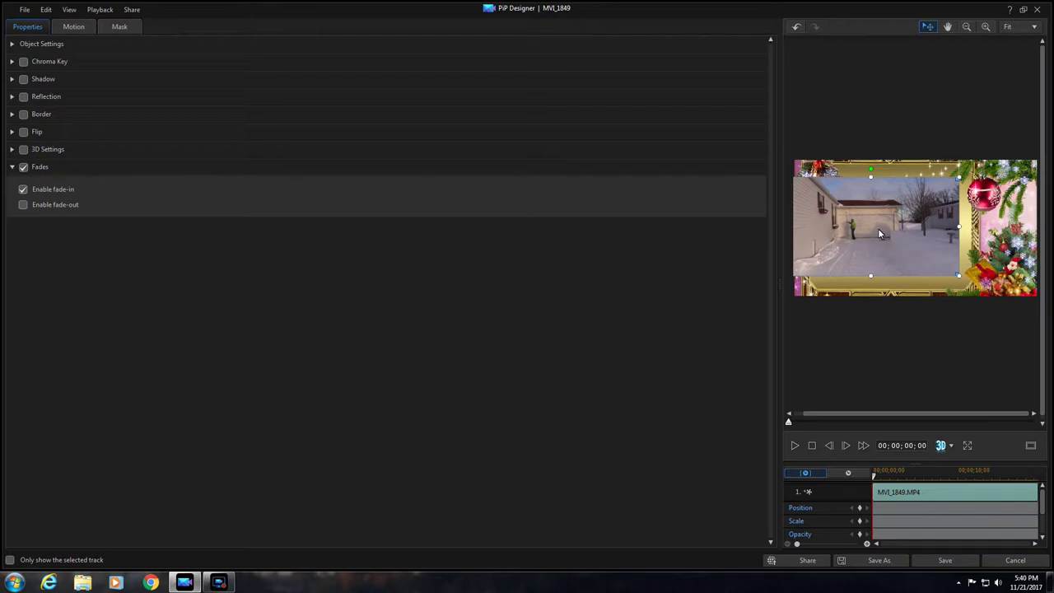
left_click(949, 562)
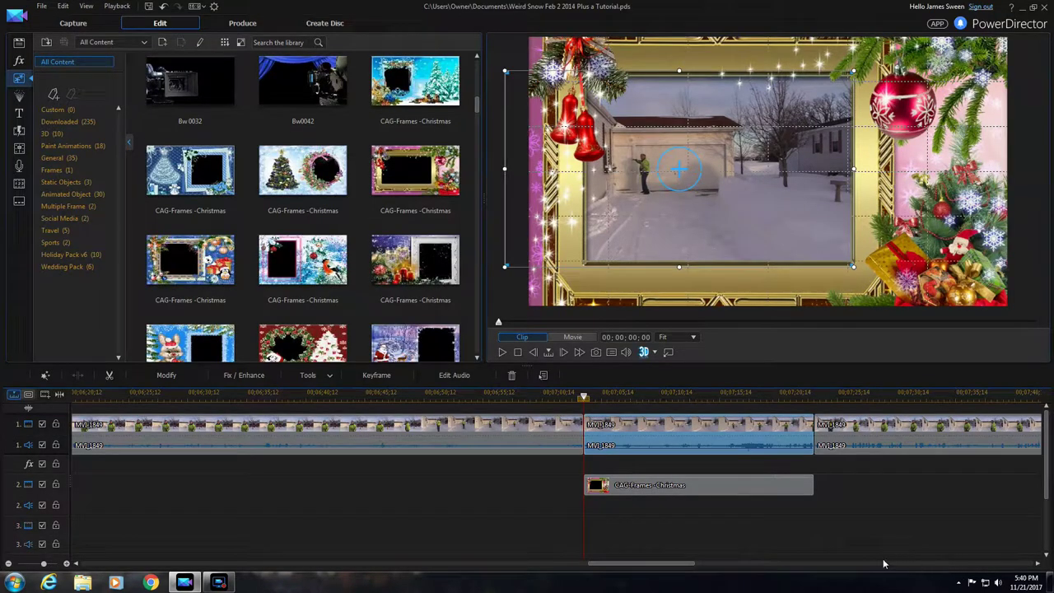
- Play the movie from just before the Christmas-framed MVI_1849 segment until just past its end
left_click(584, 397)
left_click(559, 400)
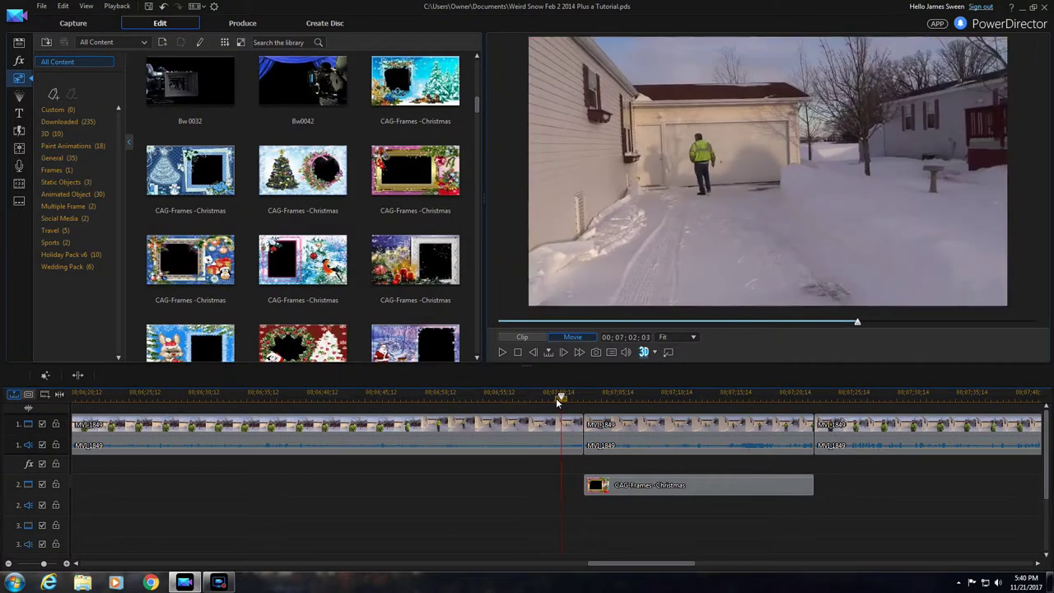
left_click_drag(558, 401, 552, 401)
left_click(560, 438)
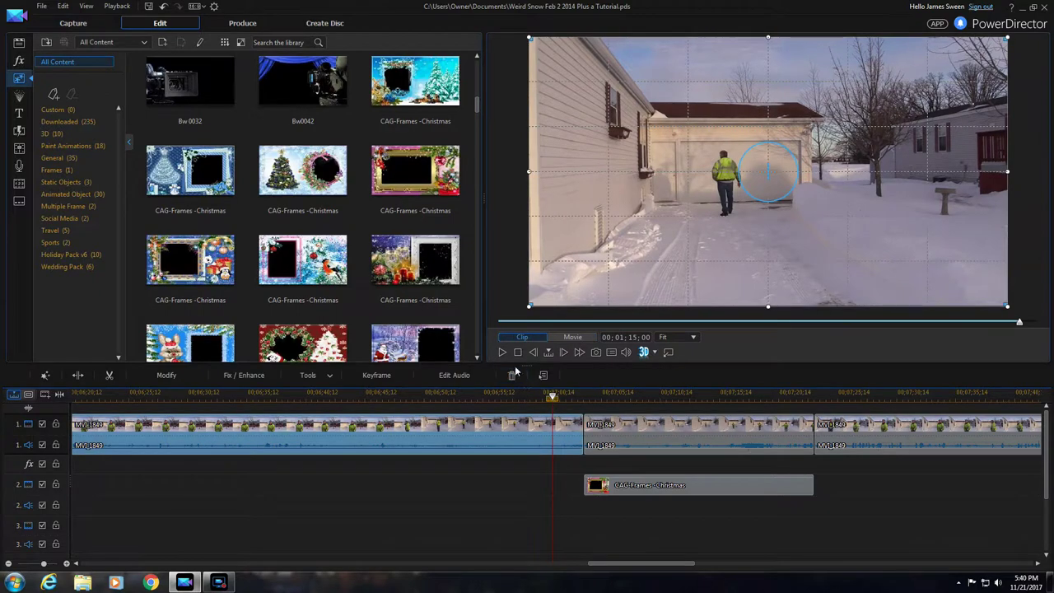
left_click(553, 399)
left_click_drag(553, 399, 575, 402)
left_click(568, 437)
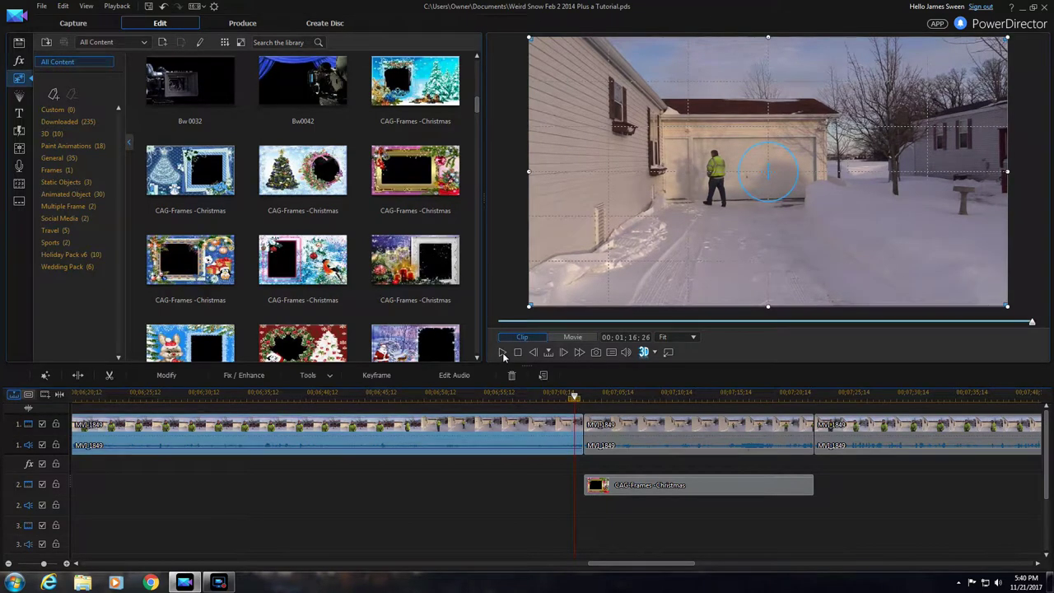
left_click(502, 353)
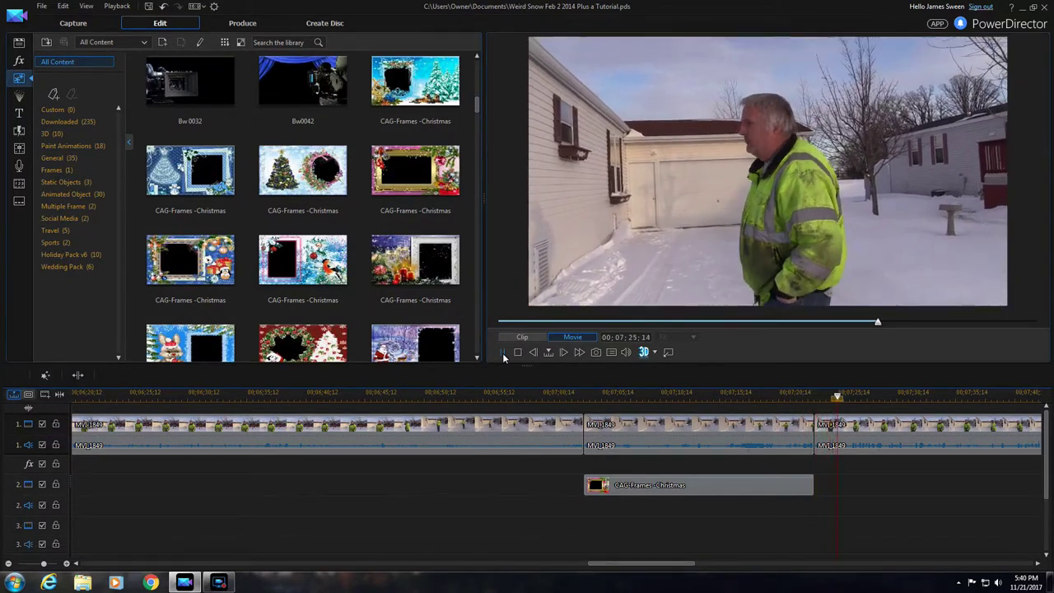
left_click(503, 352)
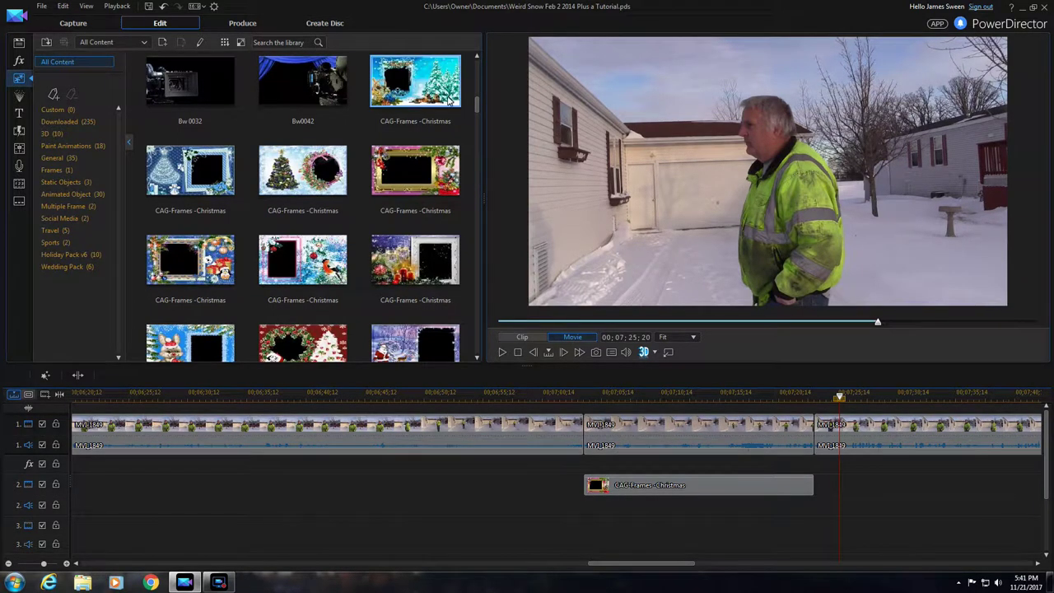
- Add the downloaded fireball title The End to video track 2, ending together with the last MVI_1850 clip
left_click_drag(477, 109, 475, 74)
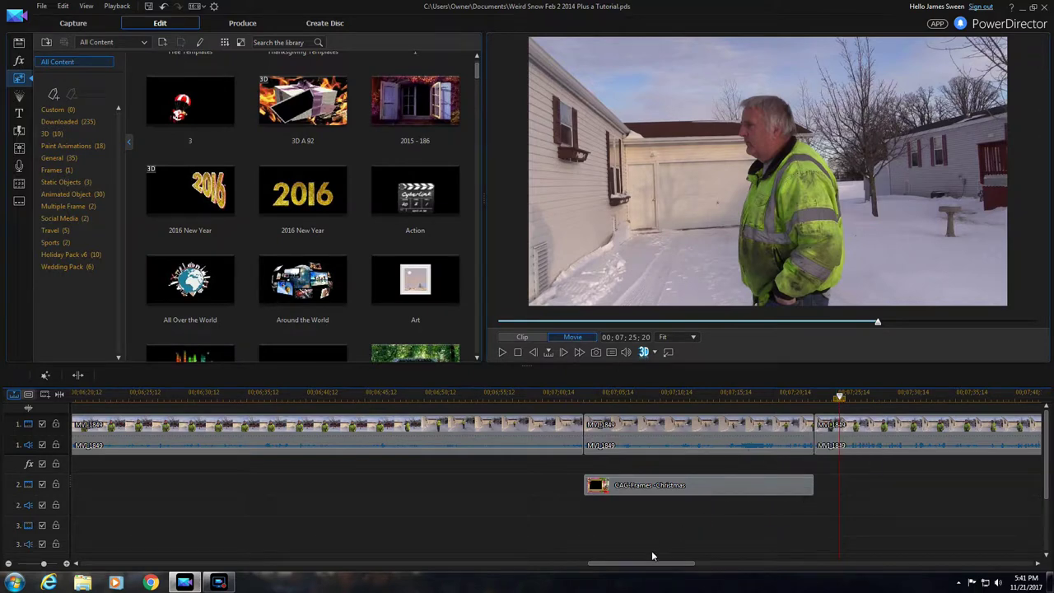
left_click_drag(656, 568, 917, 555)
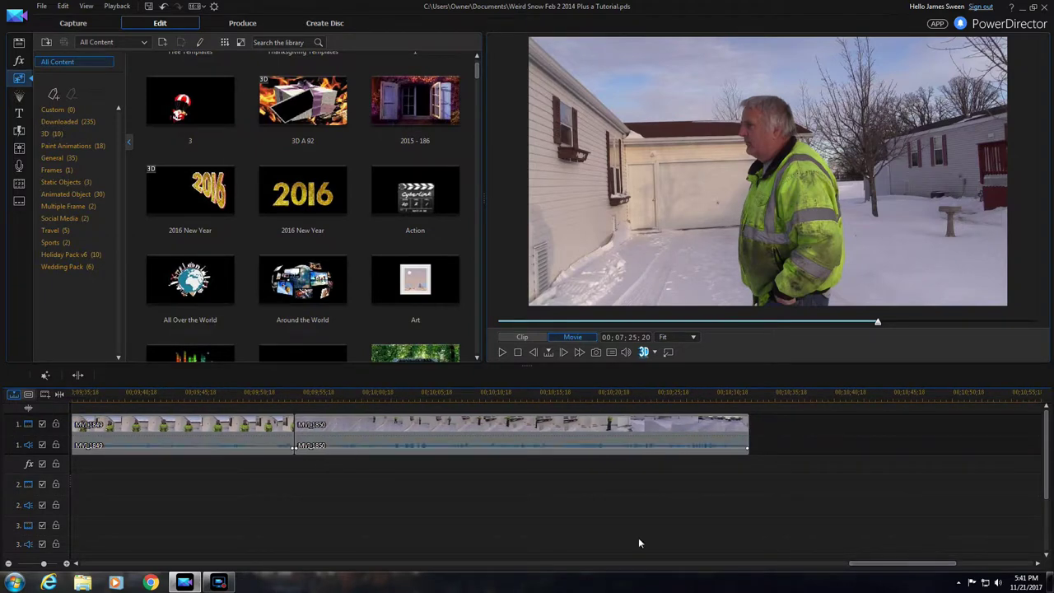
left_click(27, 79)
left_click_drag(477, 74, 491, 119)
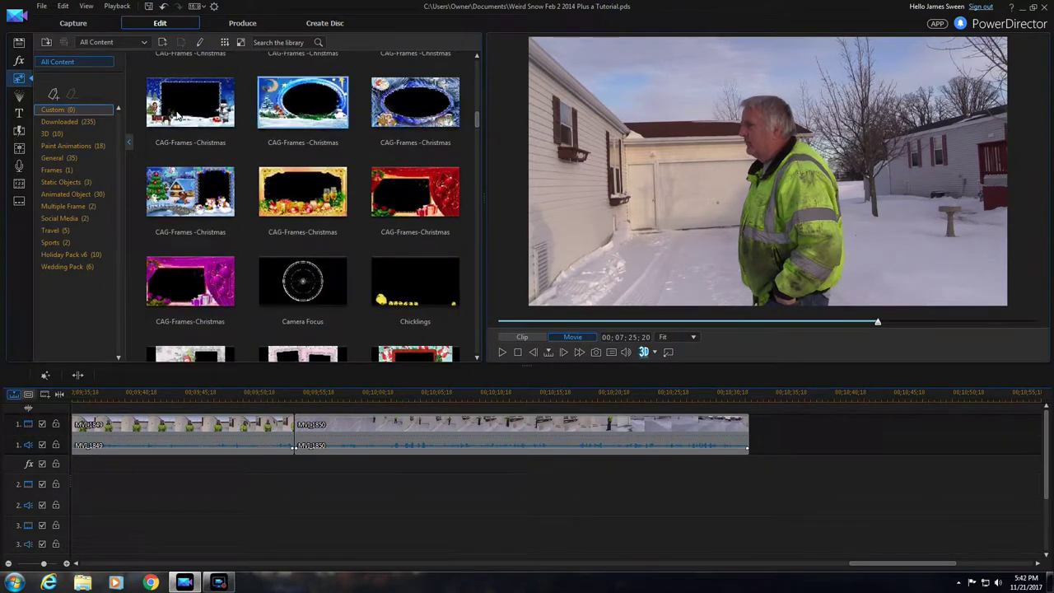
left_click(20, 113)
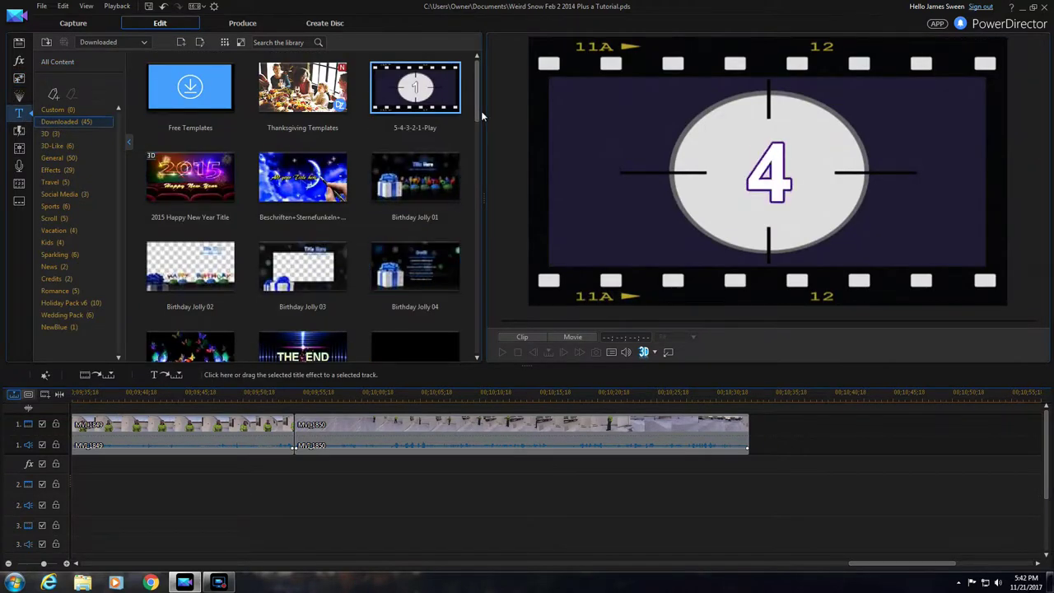
left_click_drag(482, 115, 496, 249)
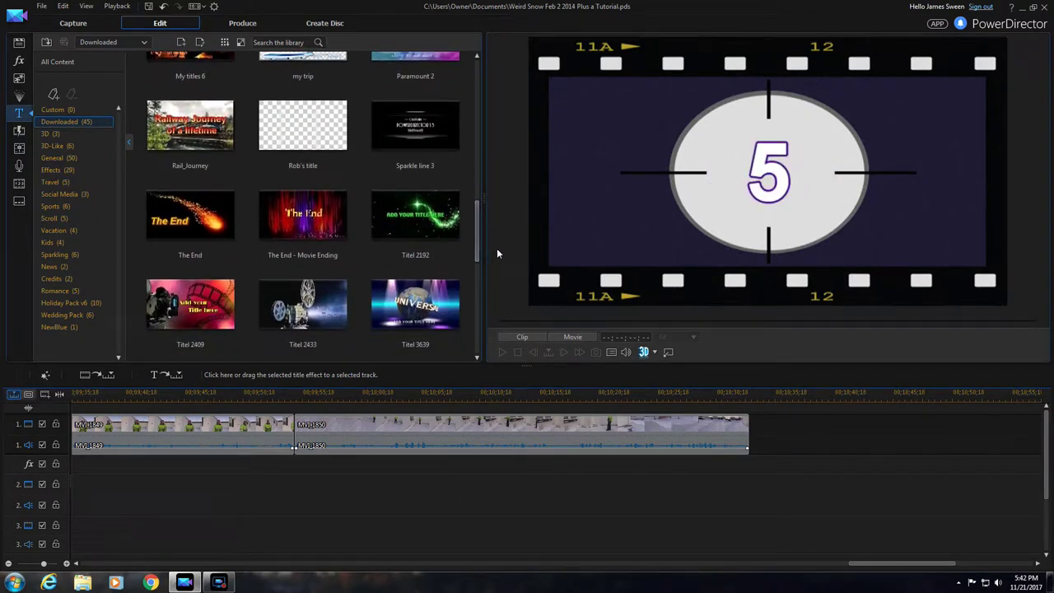
left_click_drag(189, 218, 669, 486)
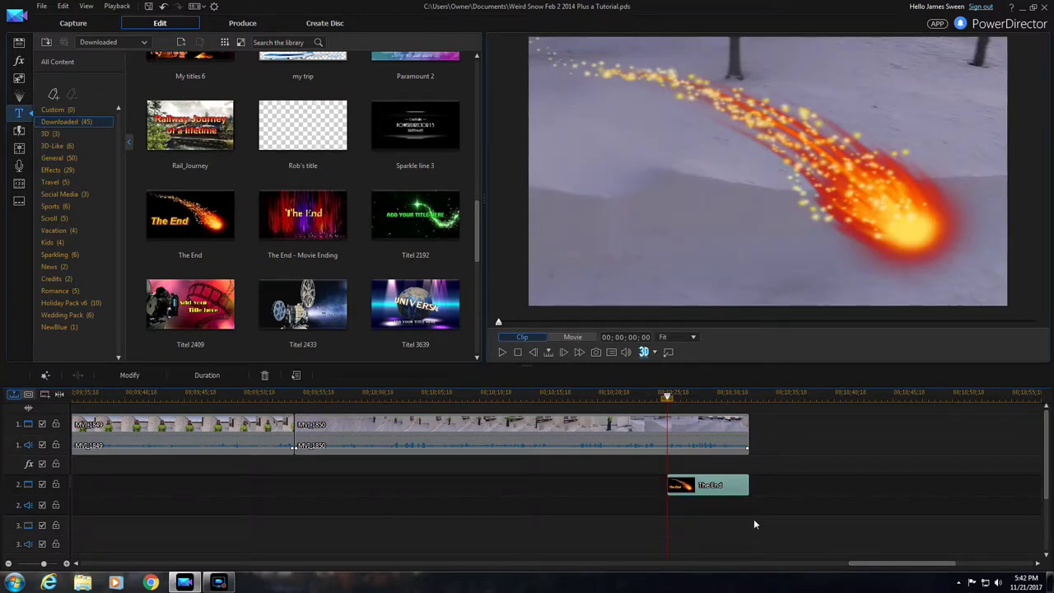
- Enable only the fade-out on the last MVI_1850 clip under The End title in PiP Designer and save
left_click(668, 396)
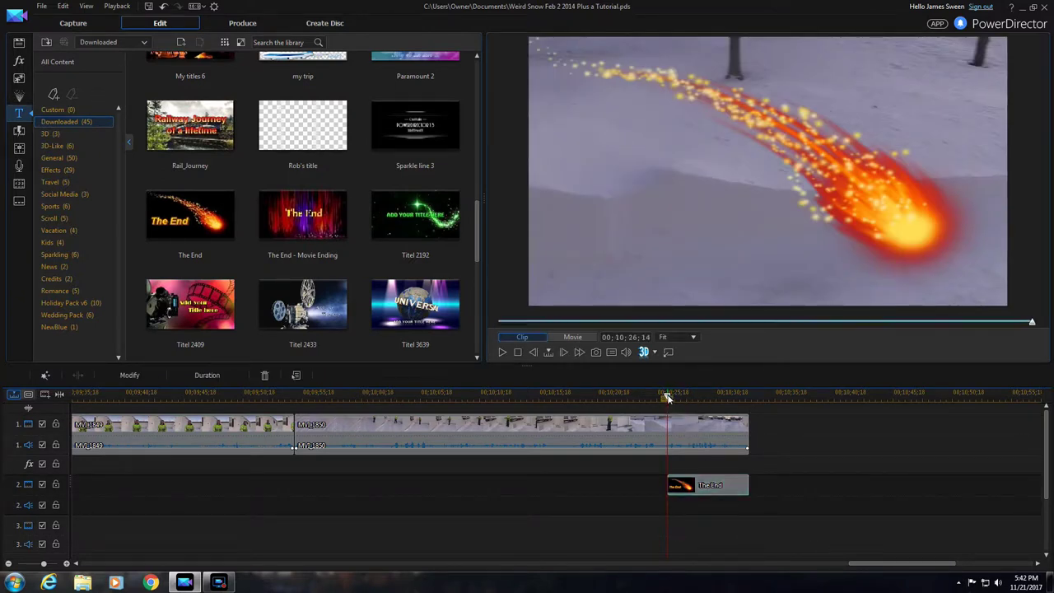
left_click(653, 428)
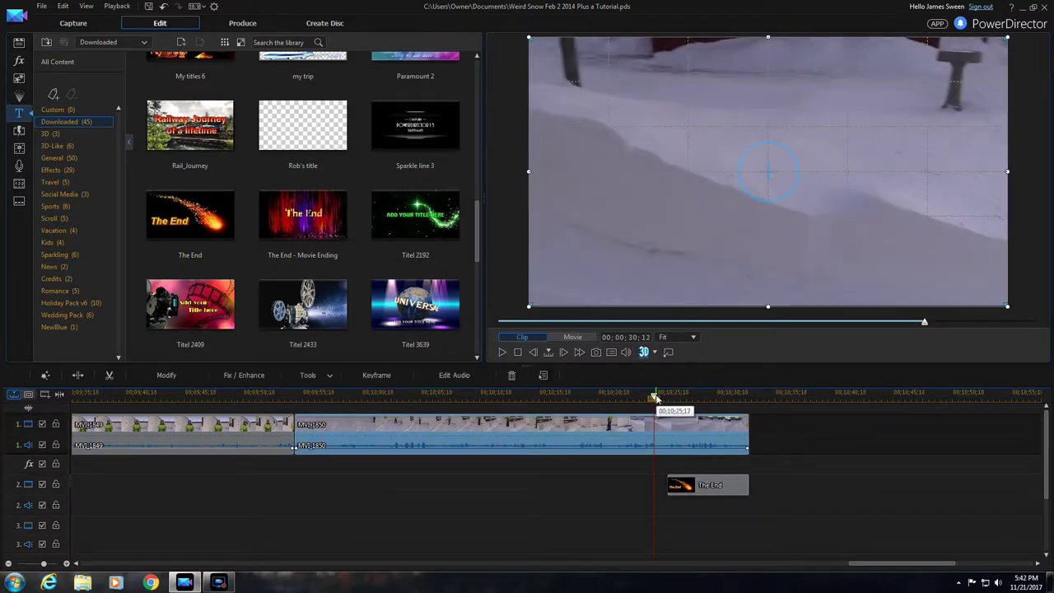
left_click_drag(654, 399, 733, 407)
left_click(724, 438)
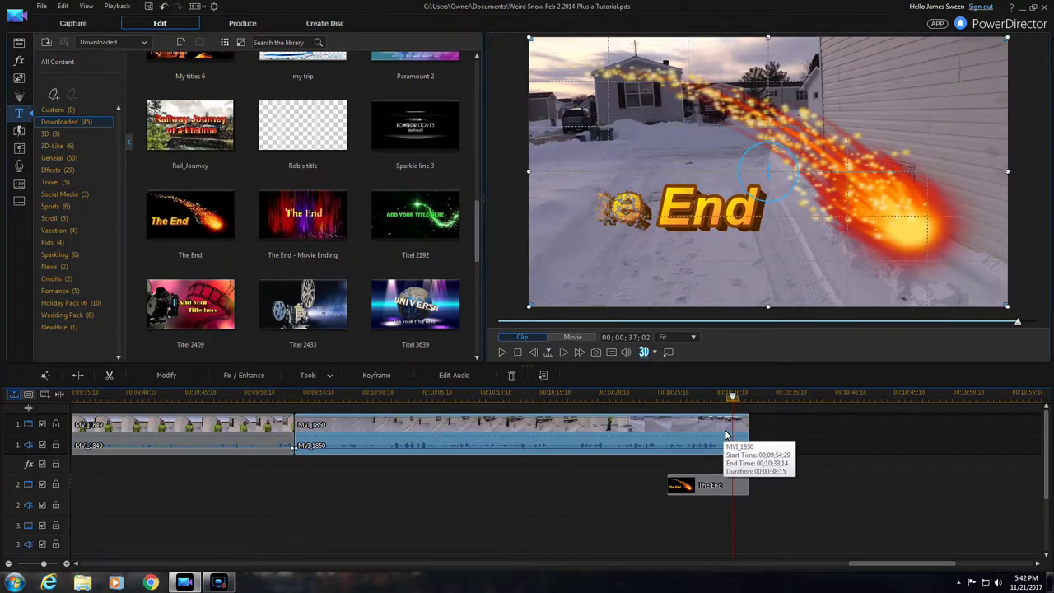
double_click(724, 429)
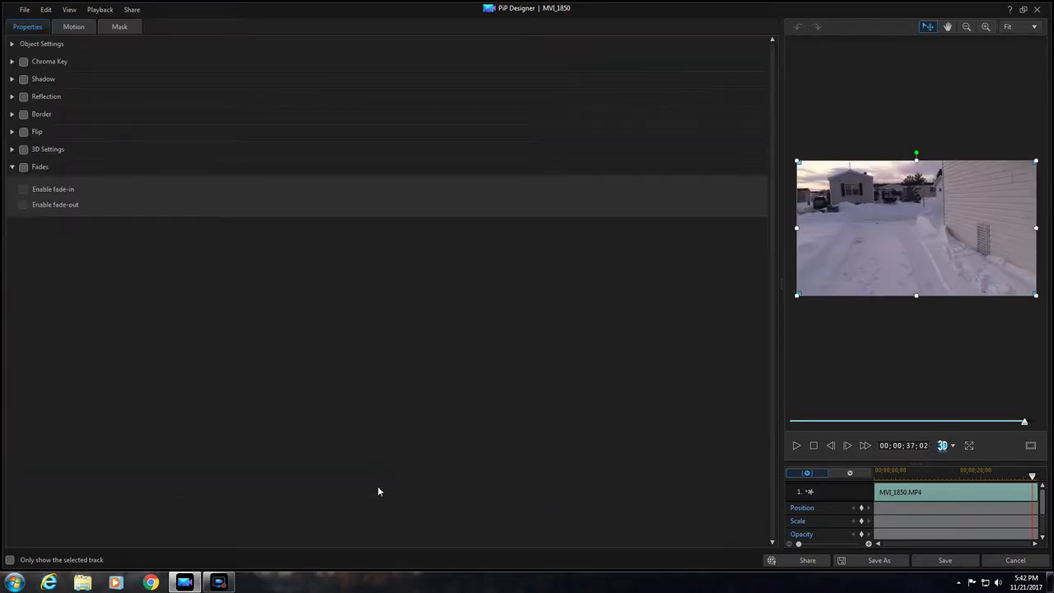
left_click(24, 168)
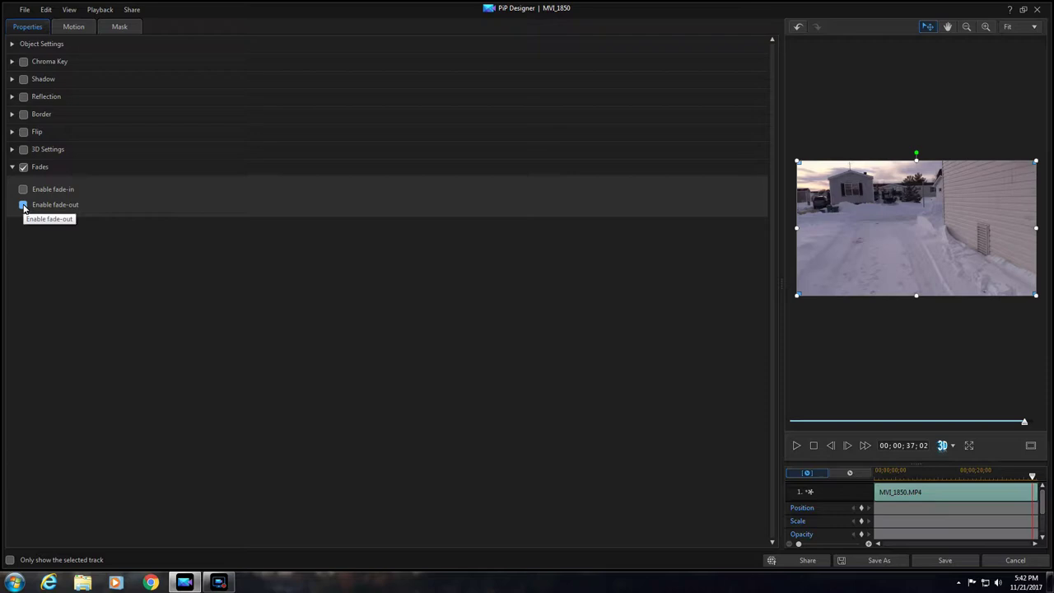
left_click(23, 205)
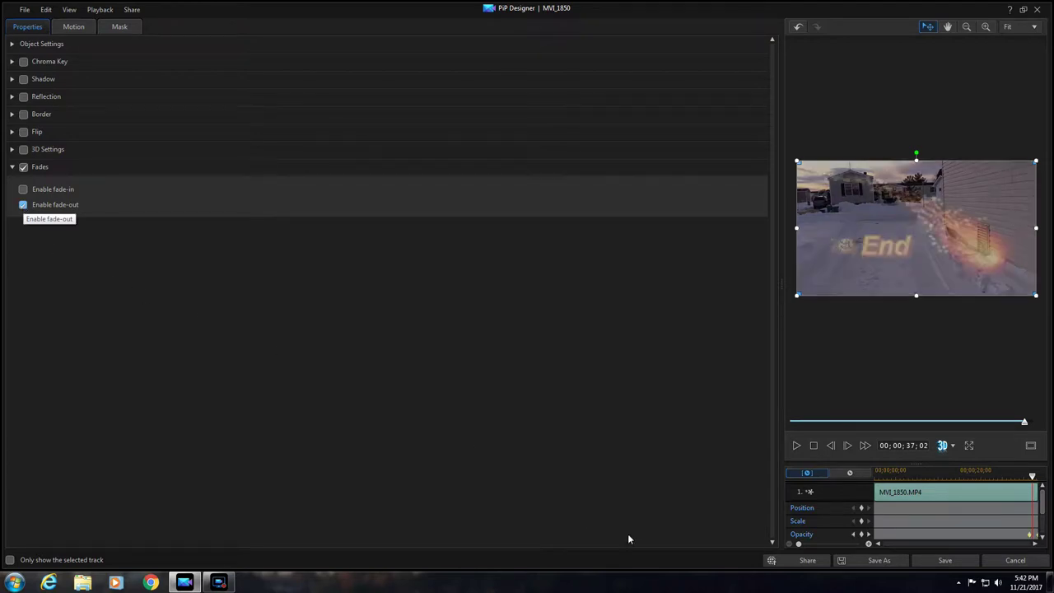
left_click(947, 560)
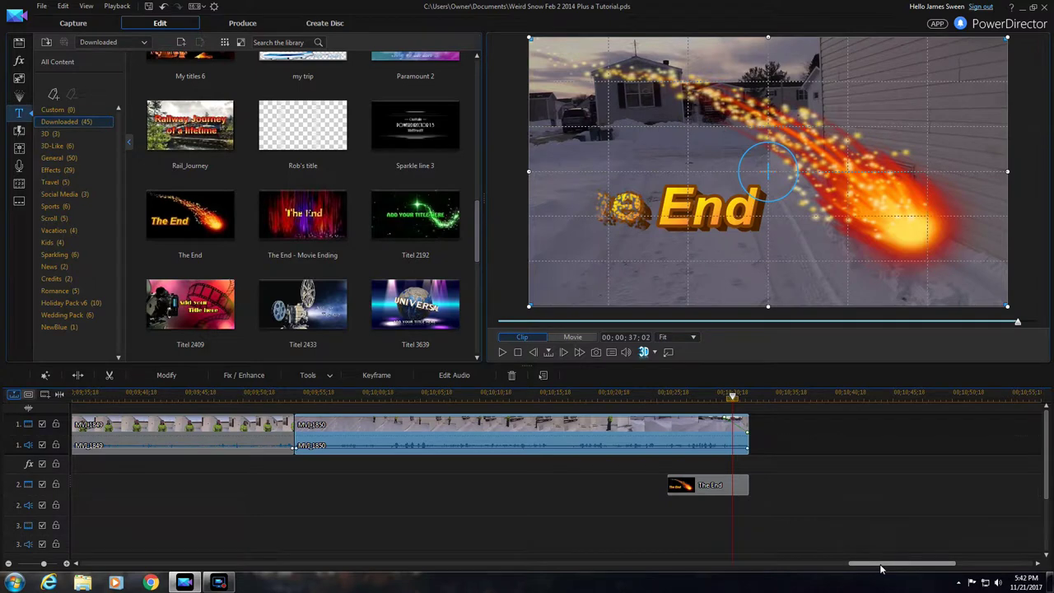
- Add Bittersweet.mp3 to audio track 2 at 00:05:22:18, where the Theme Designer clip begins
left_click_drag(879, 566, 504, 579)
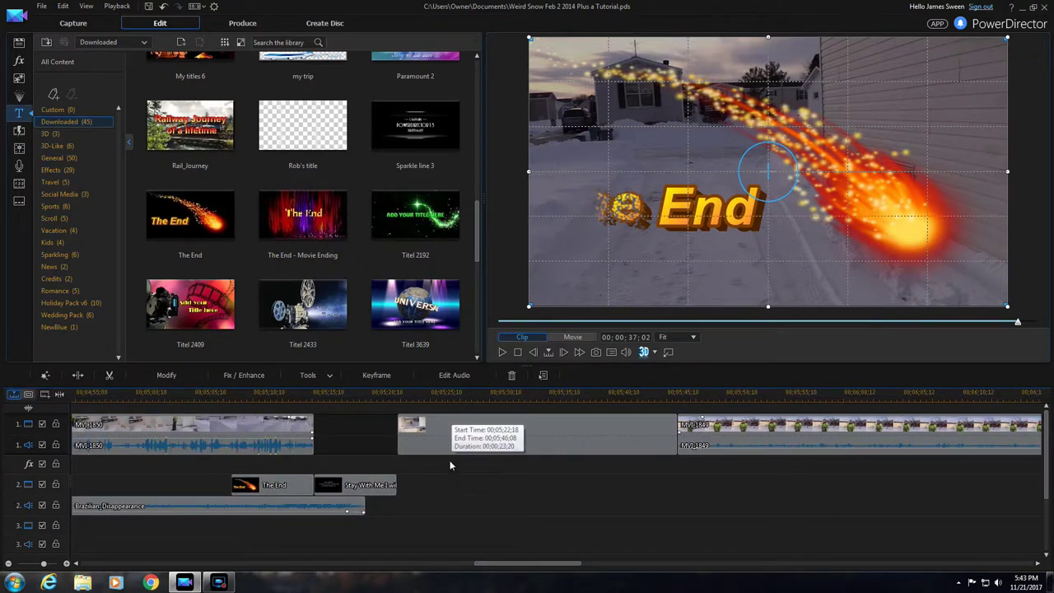
left_click_drag(513, 566, 522, 587)
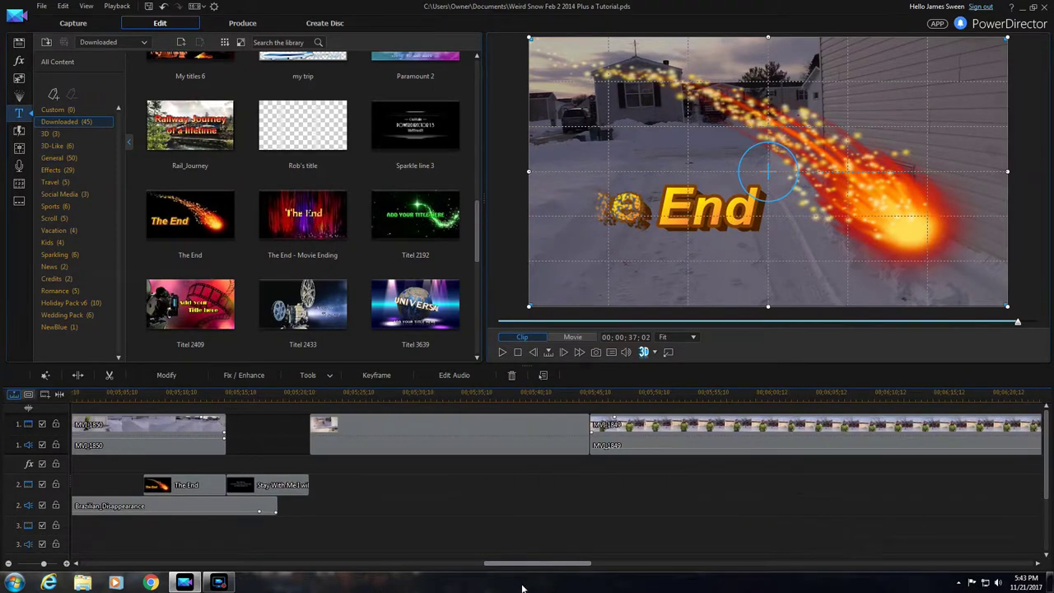
left_click(19, 43)
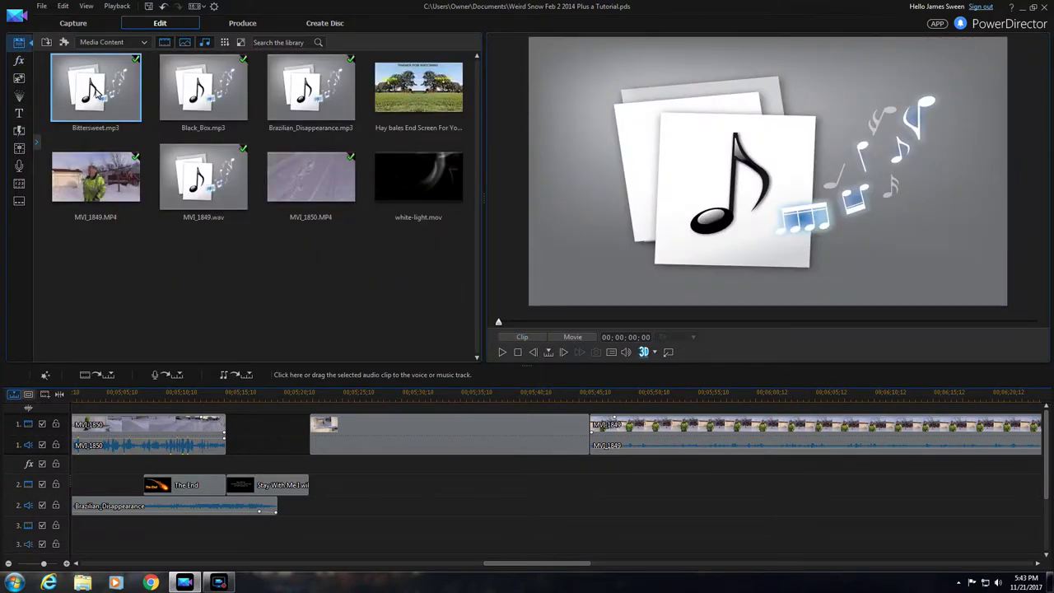
left_click_drag(95, 91, 310, 484)
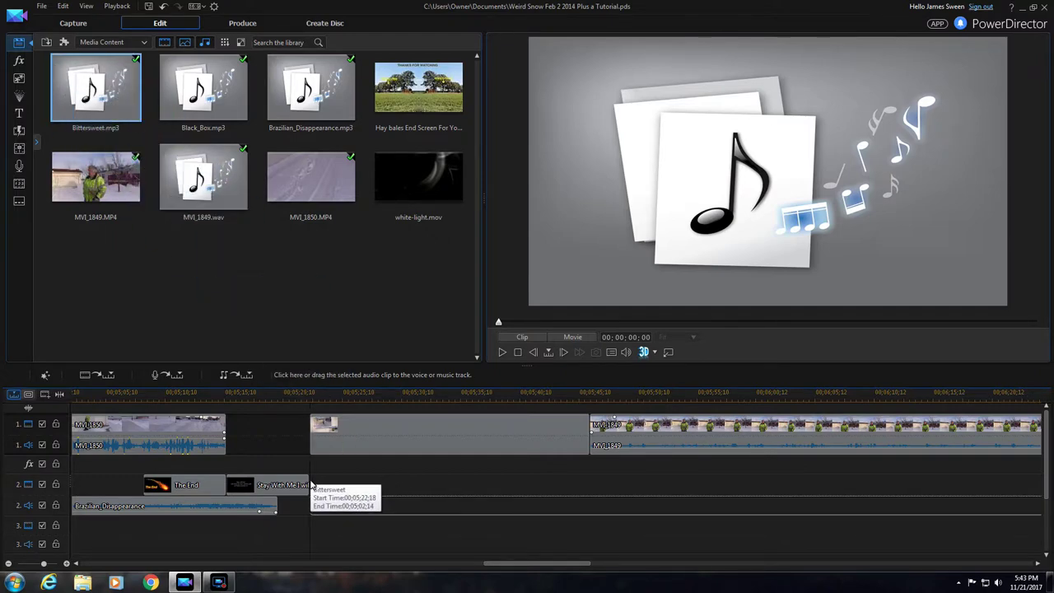
left_click_drag(310, 484, 376, 505)
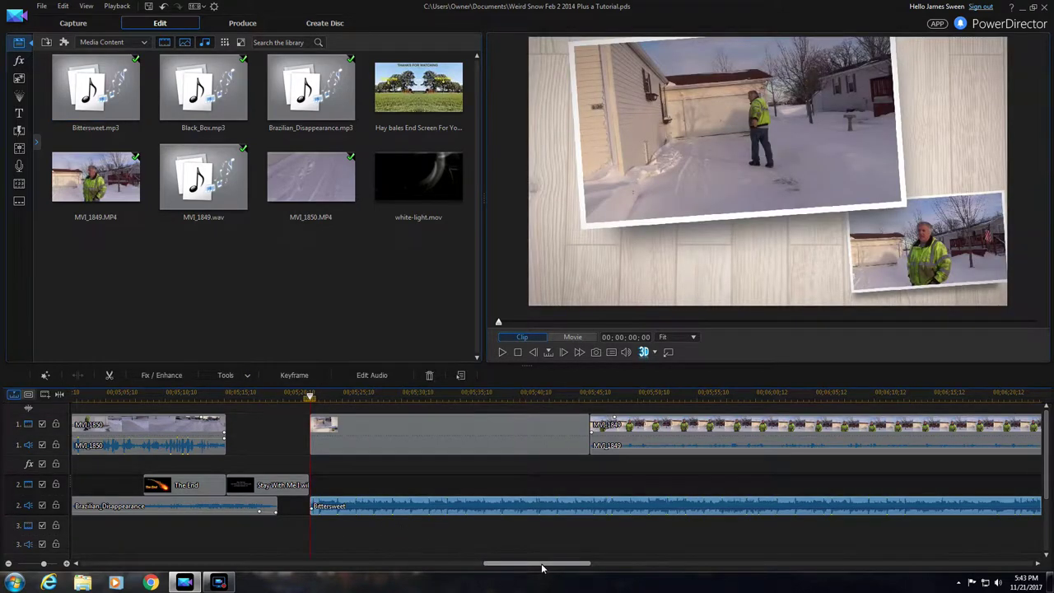
- Trim only the end of the Bittersweet clip to 00:05:46:08, where the Theme Designer clip ends
left_click_drag(542, 568, 626, 580)
scroll(912, 547, "up", 5)
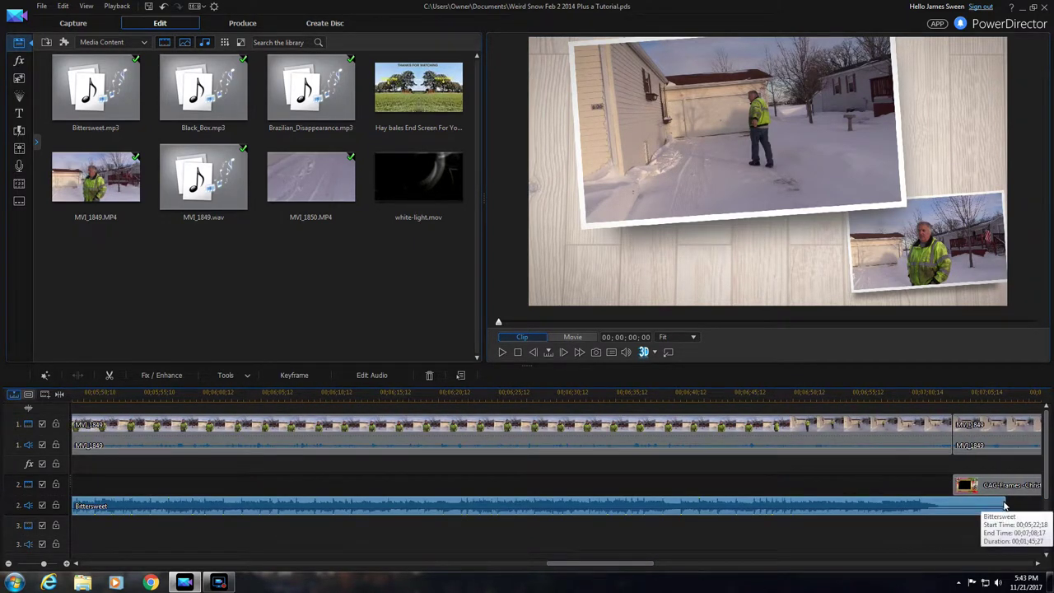
left_click_drag(1004, 506, 88, 506)
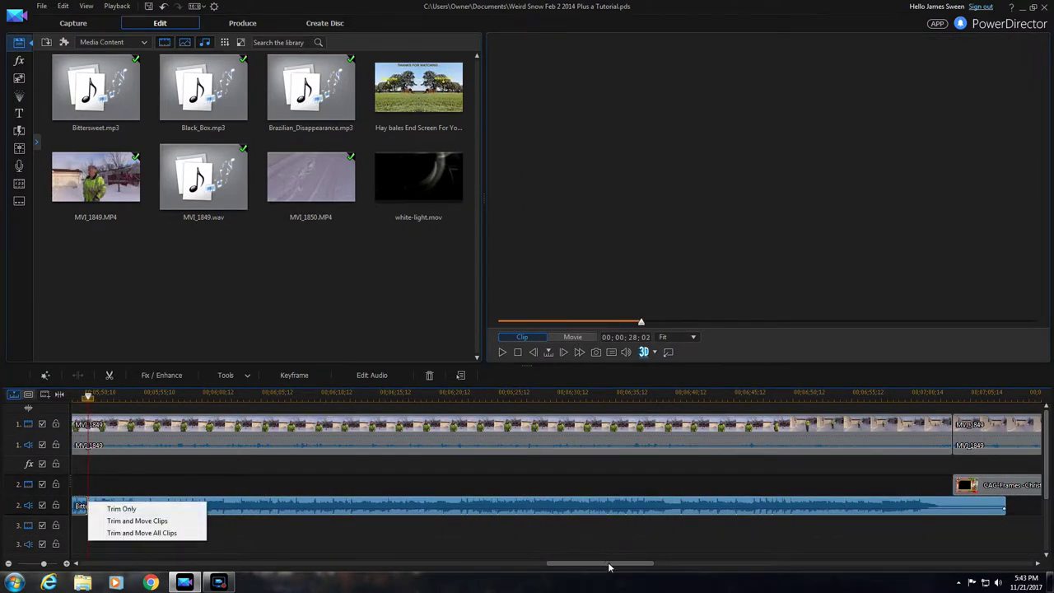
left_click_drag(610, 567, 642, 568)
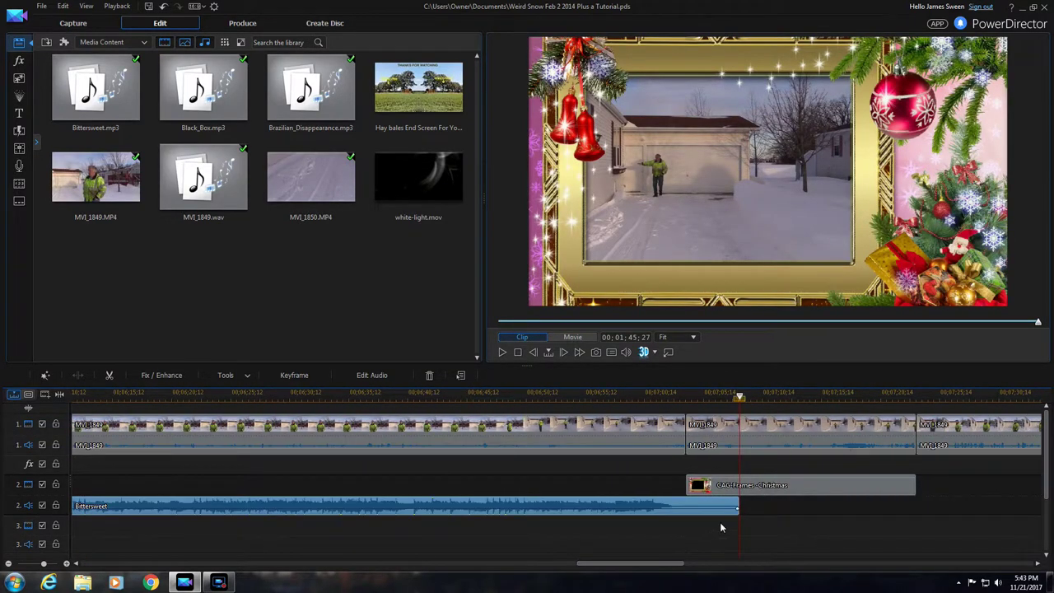
left_click_drag(742, 508, 137, 514)
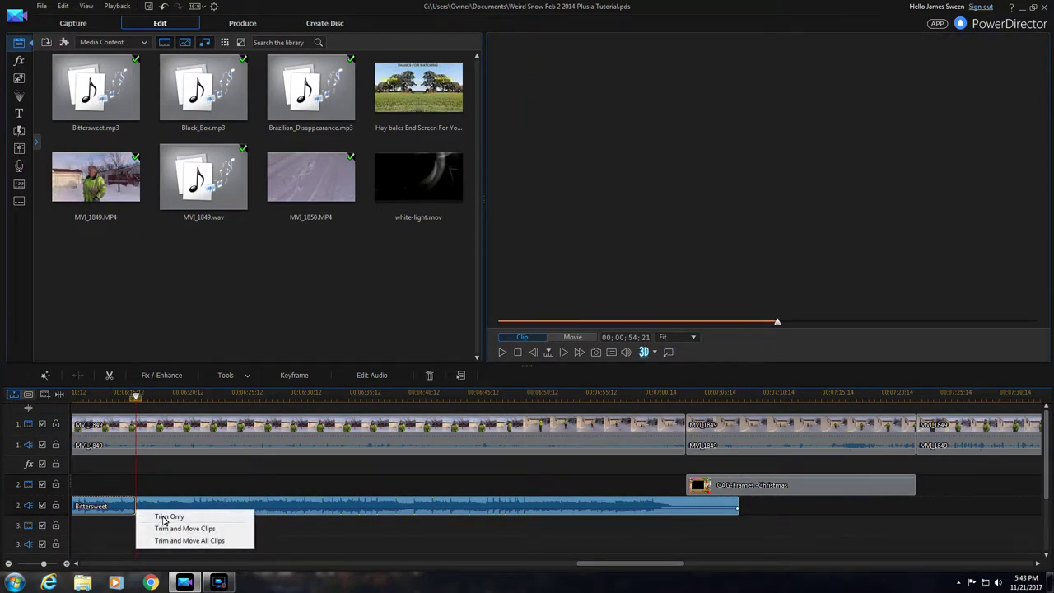
left_click(164, 517)
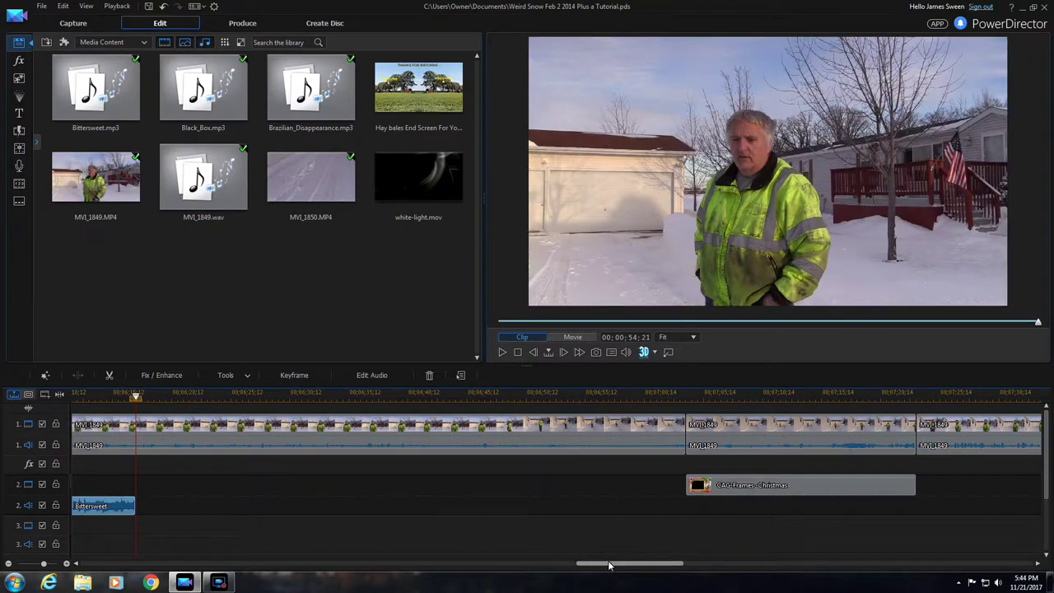
left_click_drag(610, 565, 546, 566)
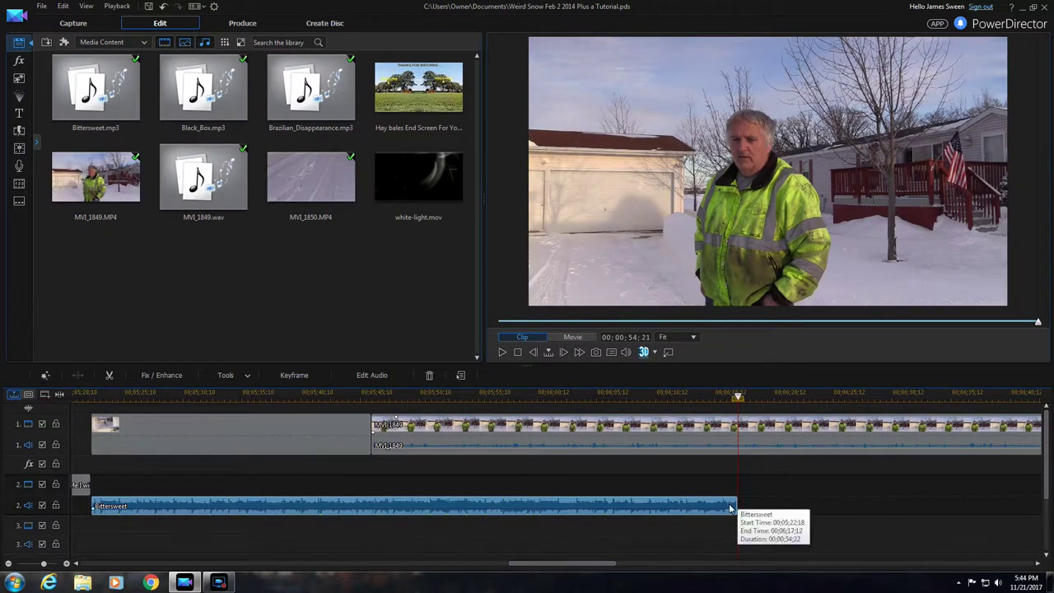
left_click_drag(735, 506, 371, 526)
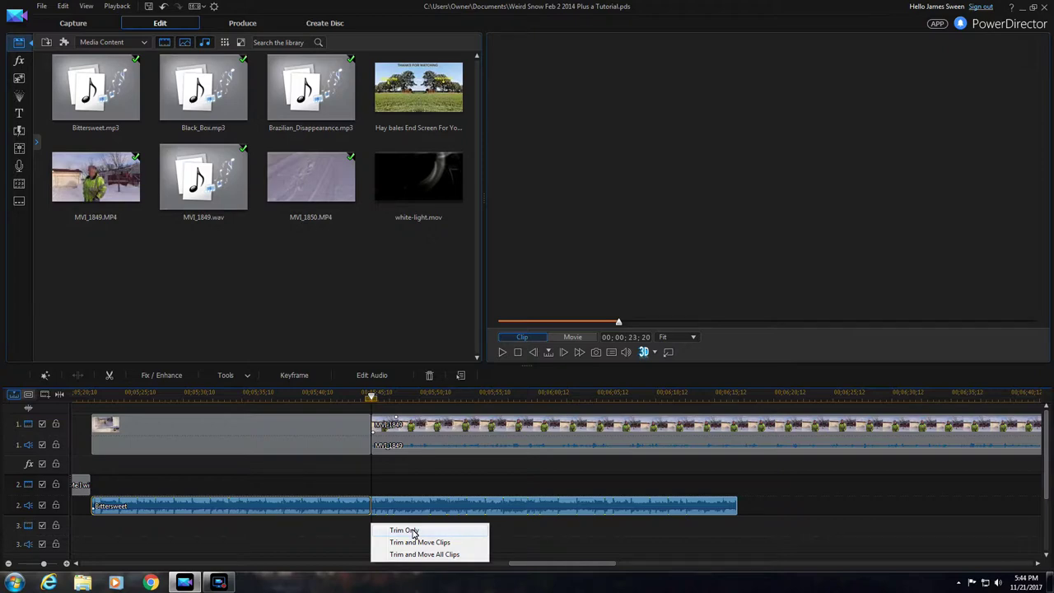
left_click(405, 530)
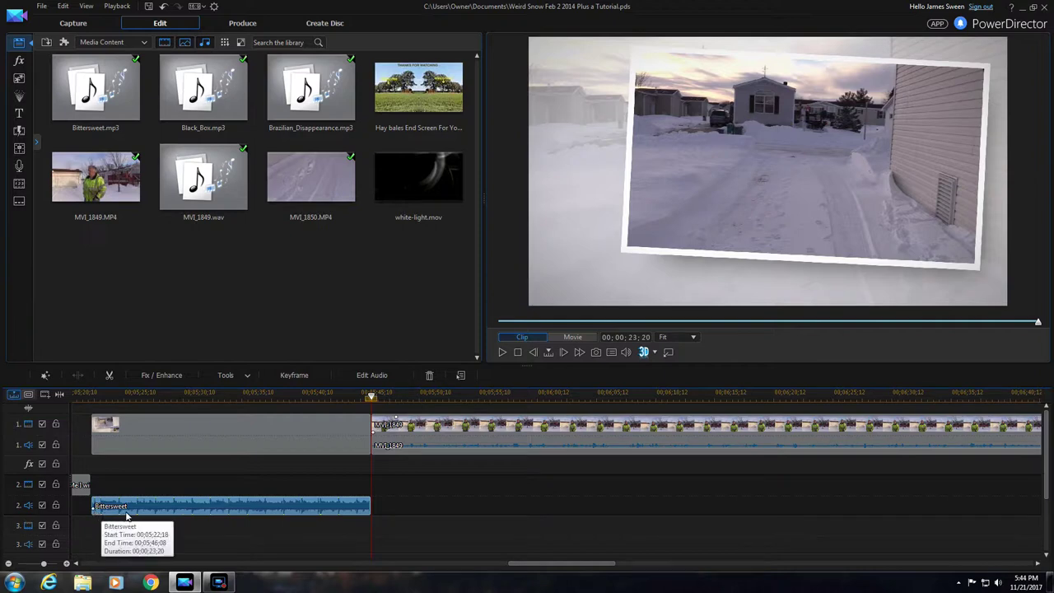
- Fade out the Bittersweet clip by adding a volume point near its end and lowering the gain at the very end
left_click(350, 510)
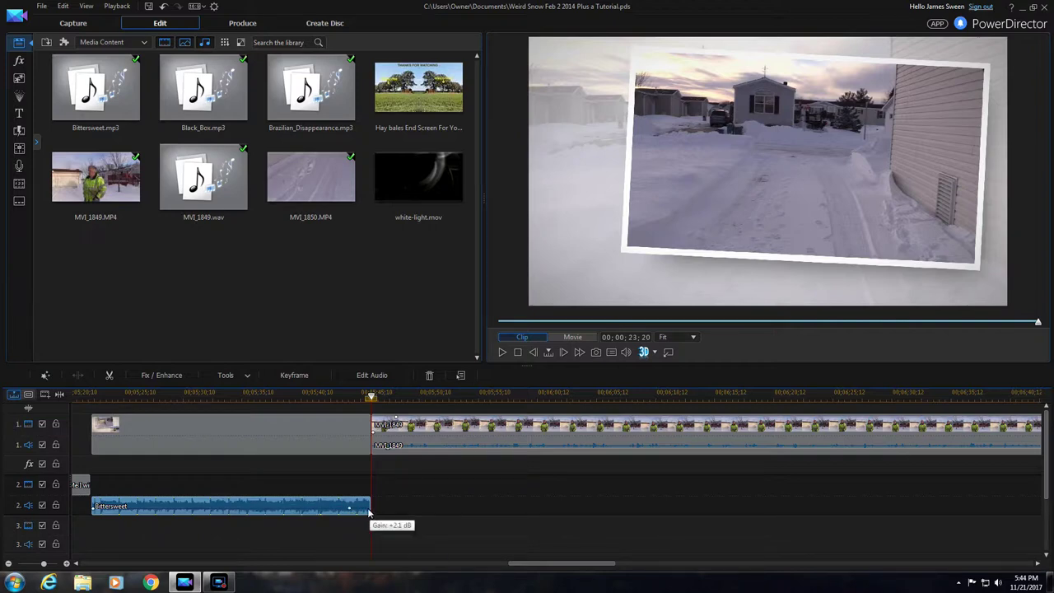
left_click_drag(369, 512, 369, 518)
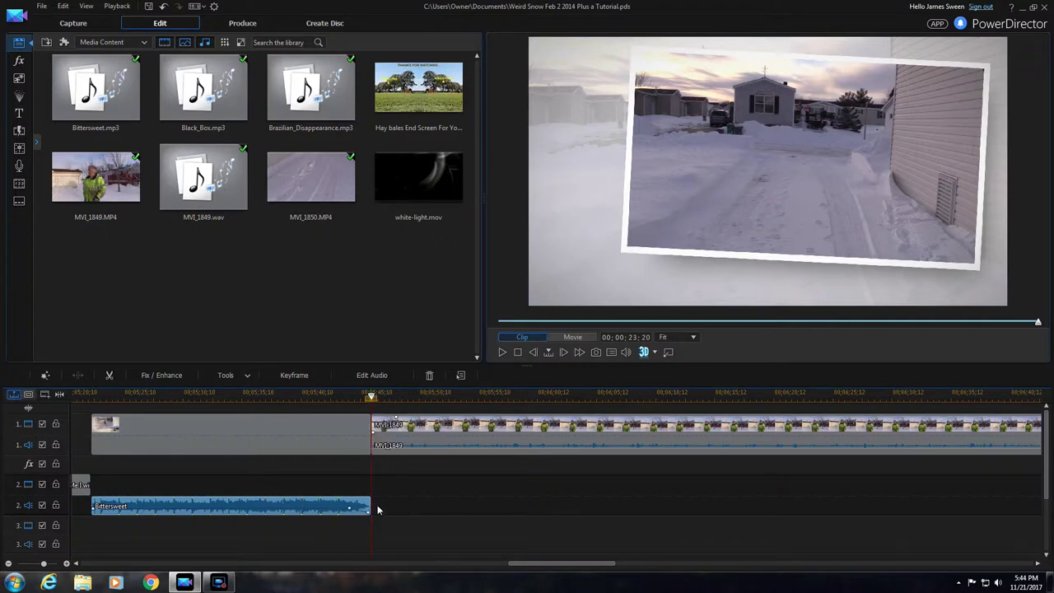
mouse_move(360, 515)
- Add Black_Box.mp3 to audio track 2 at 00:05:46:08, directly after the Bittersweet clip
left_click_drag(595, 567, 610, 585)
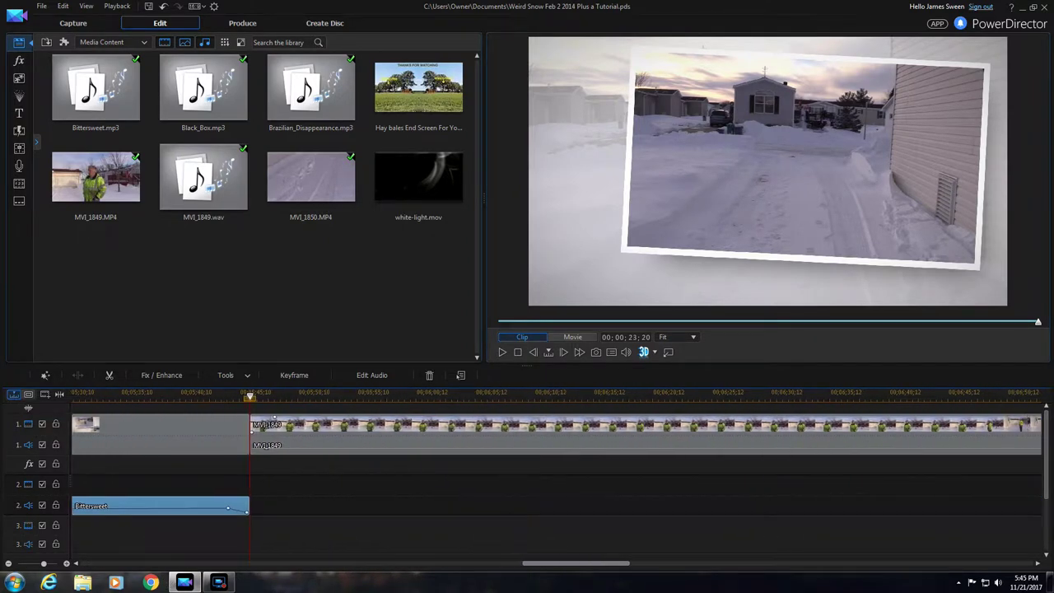
left_click(206, 93)
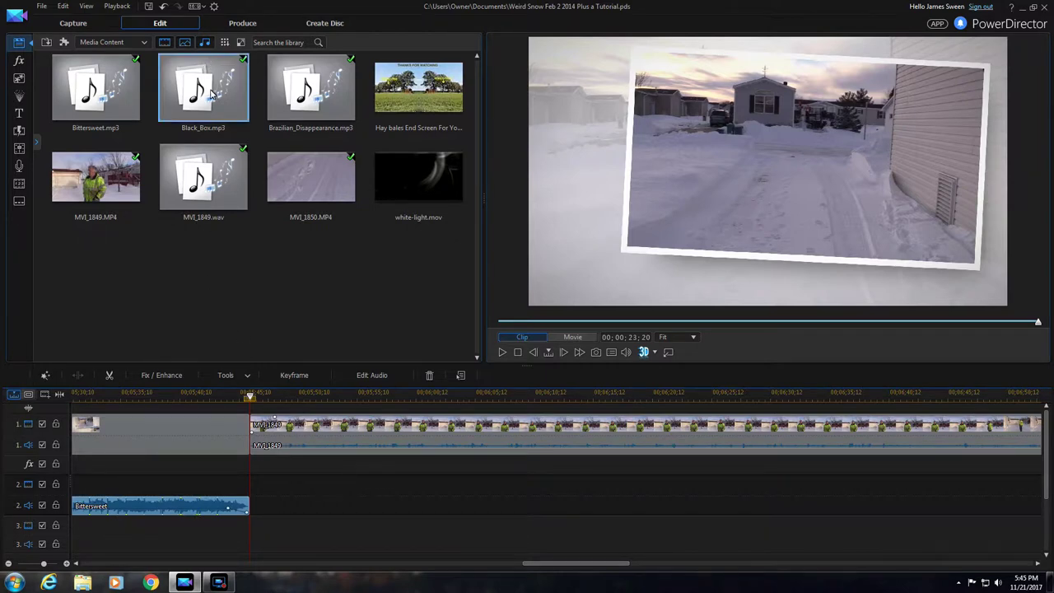
left_click_drag(205, 91, 253, 521)
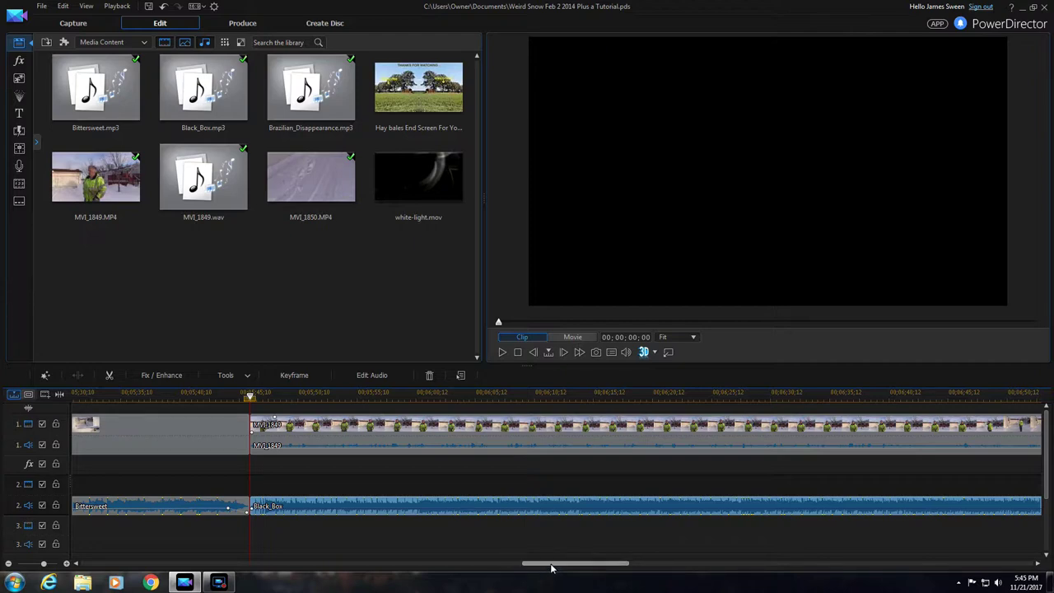
- Add Brazilian_Disappearance.mp3 at 00:08:49:14 over the quiet tail of the second Black_Box clip, using the Crossfade option
left_click_drag(552, 567, 777, 570)
left_click_drag(659, 582, 321, 589)
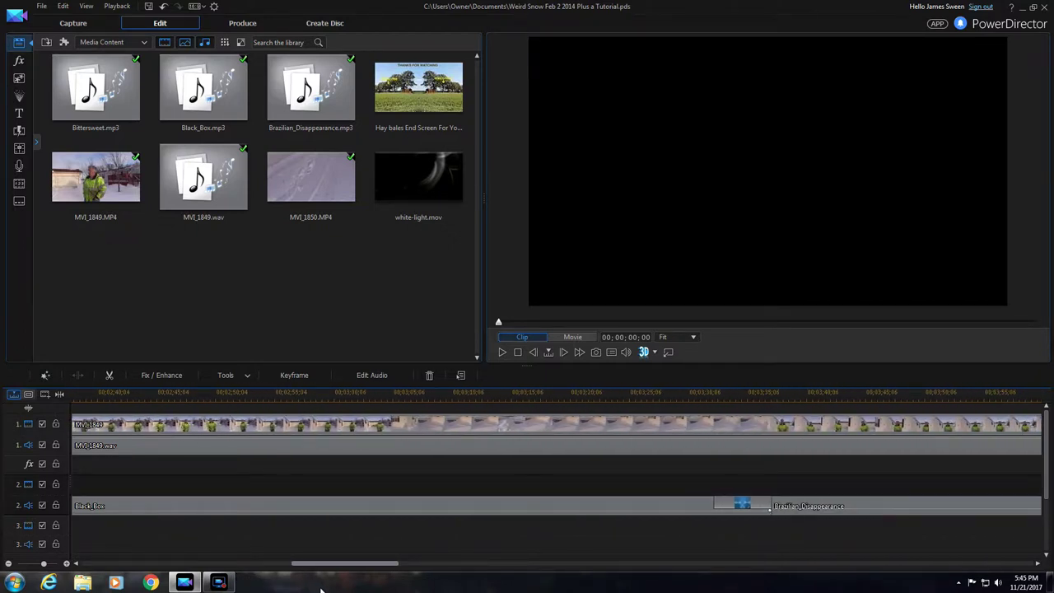
mouse_move(321, 589)
left_mouse_down()
mouse_move(711, 588)
mouse_move(734, 563)
mouse_move(754, 563)
left_mouse_up()
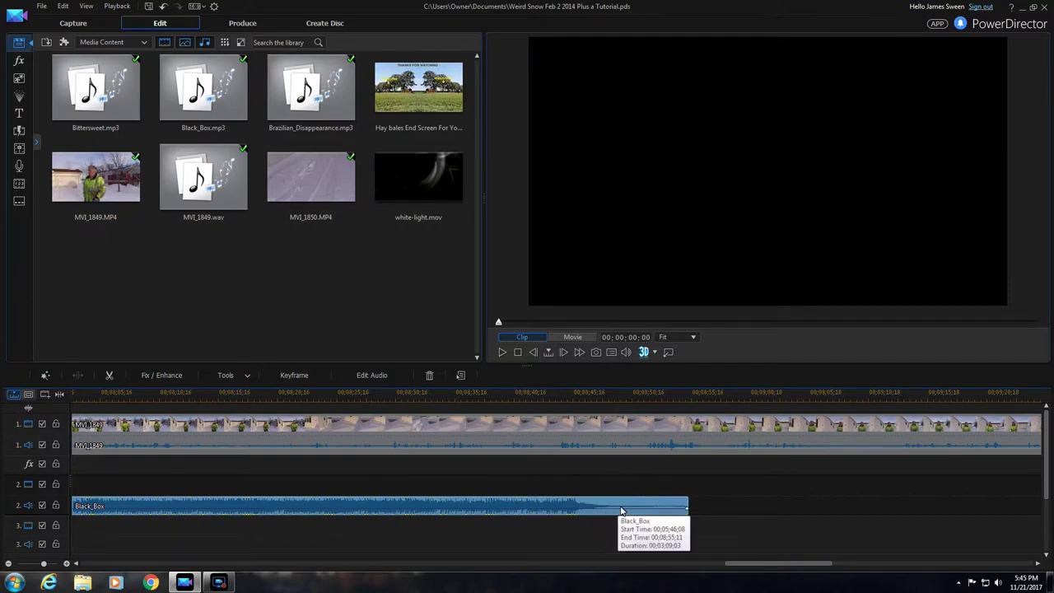
left_click_drag(303, 94, 620, 508)
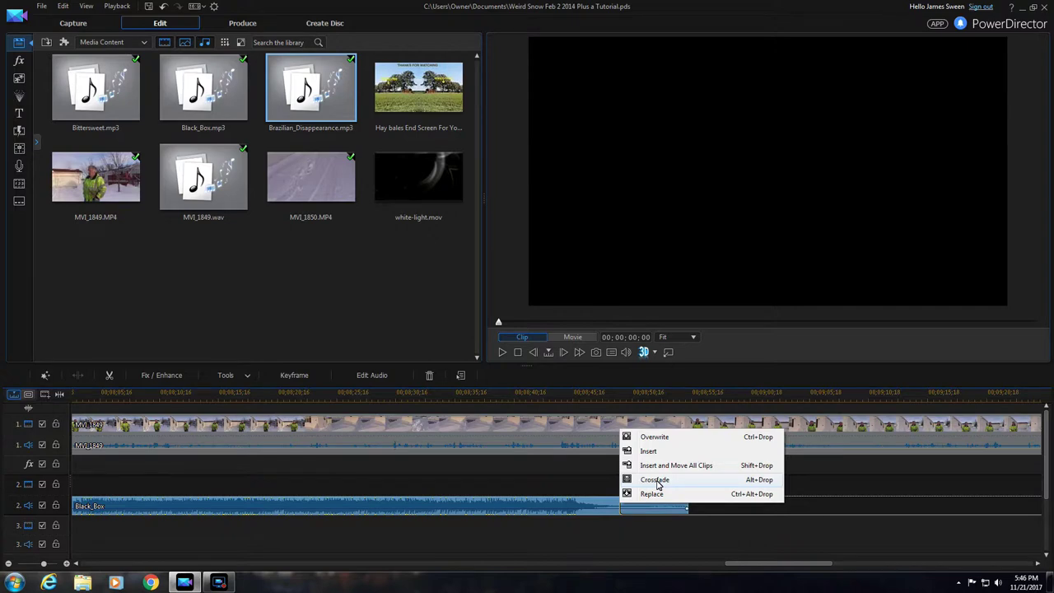
left_click(657, 481)
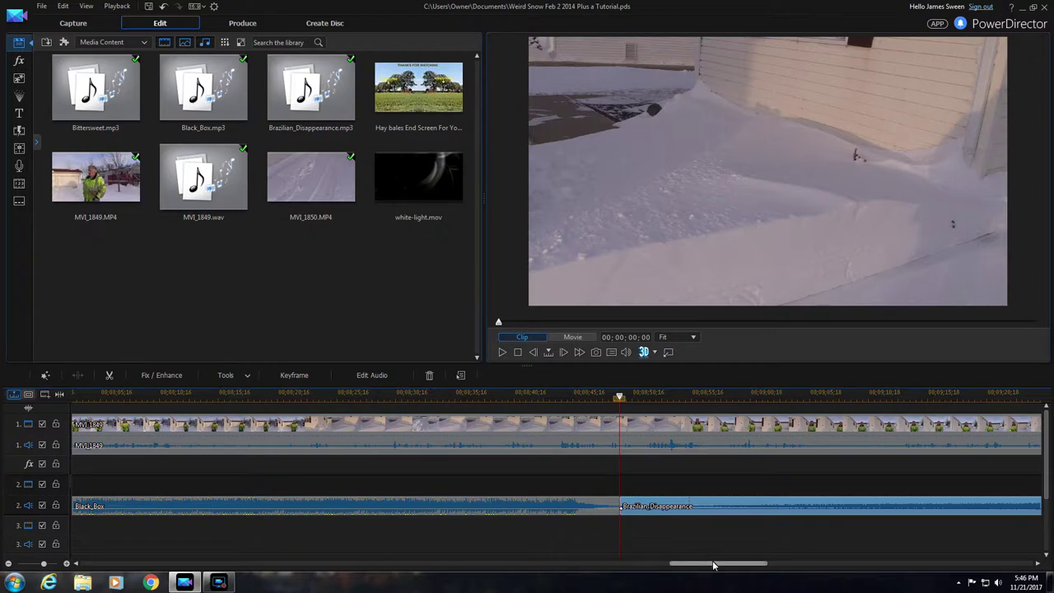
- Add the Hay bales end screen to video track 1 after the last MVI_1850 clip and extend its duration to 00:00:07:22
left_click_drag(715, 565, 448, 562)
left_click_drag(425, 562, 456, 564)
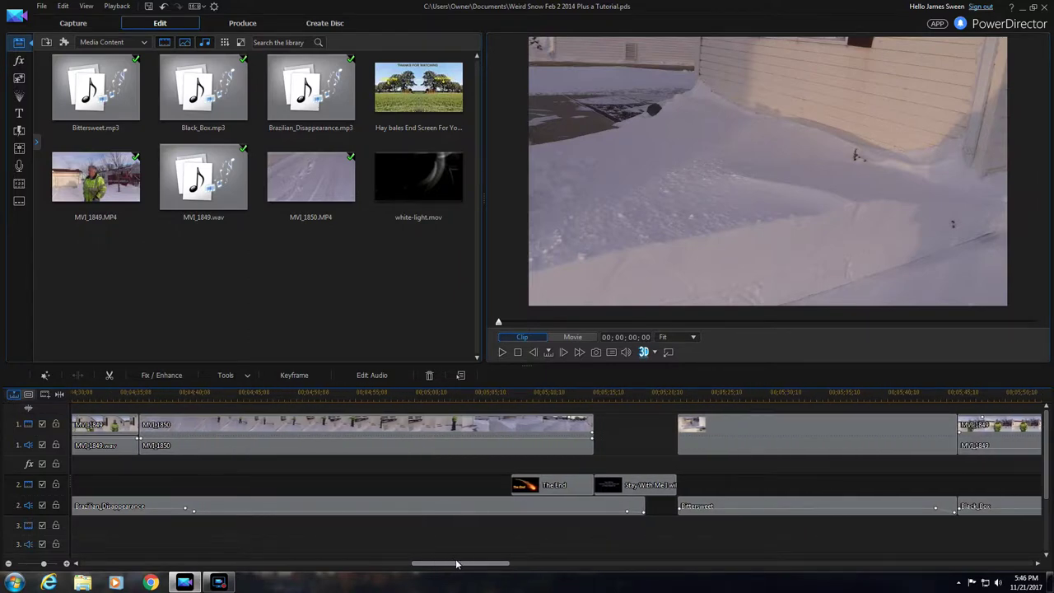
left_click_drag(457, 563, 845, 588)
scroll(586, 548, "down", 2)
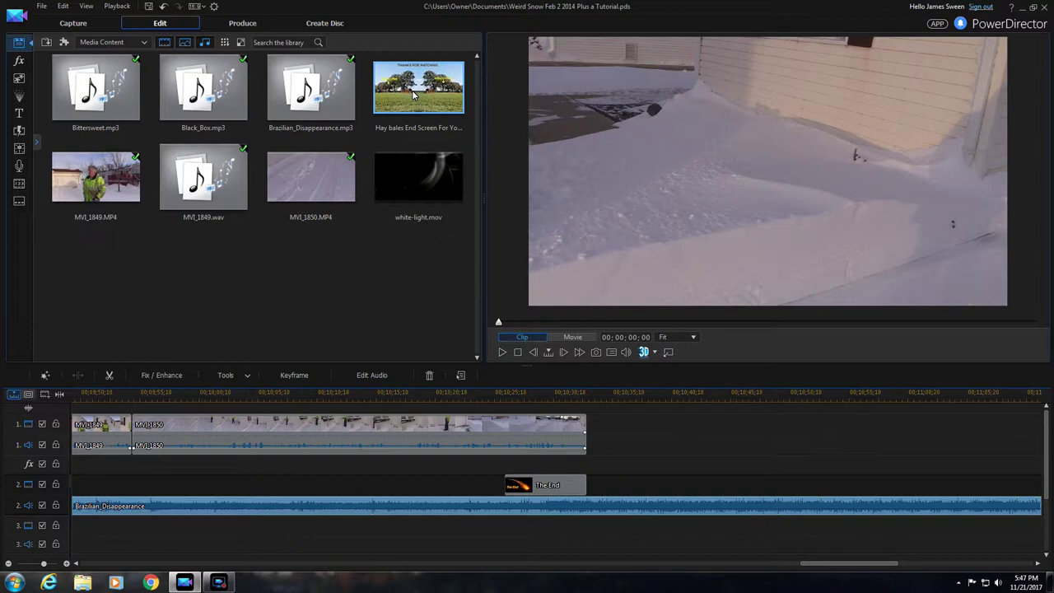
left_click_drag(412, 90, 590, 432)
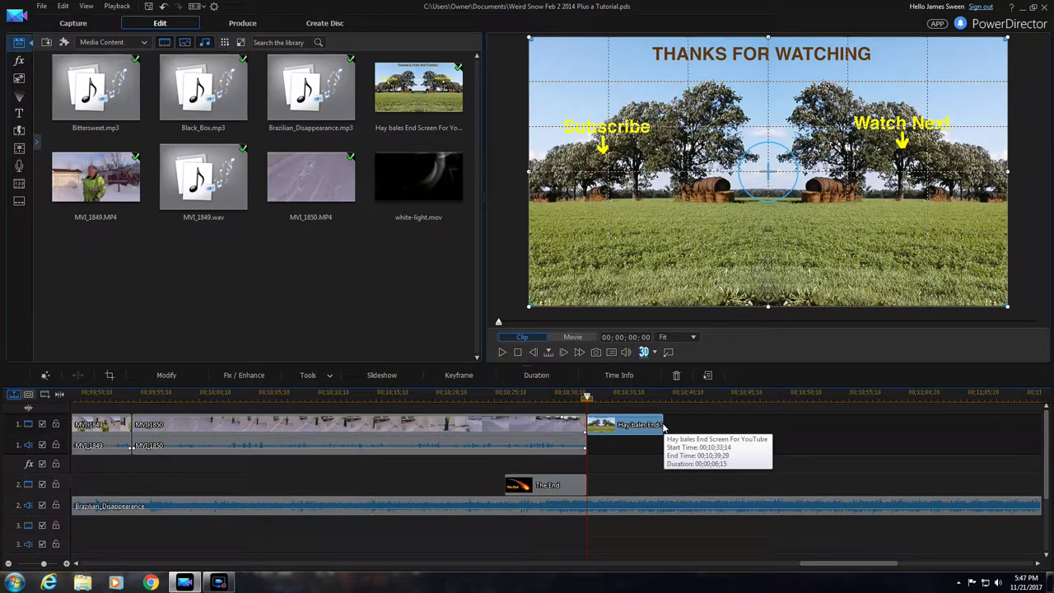
left_click_drag(664, 425, 675, 428)
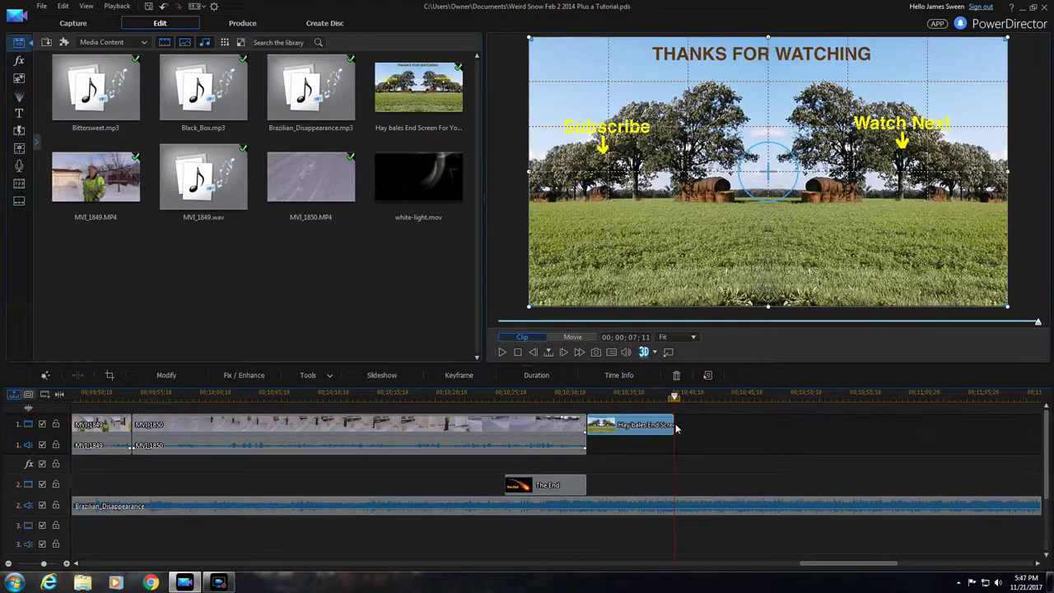
left_click_drag(677, 427, 680, 427)
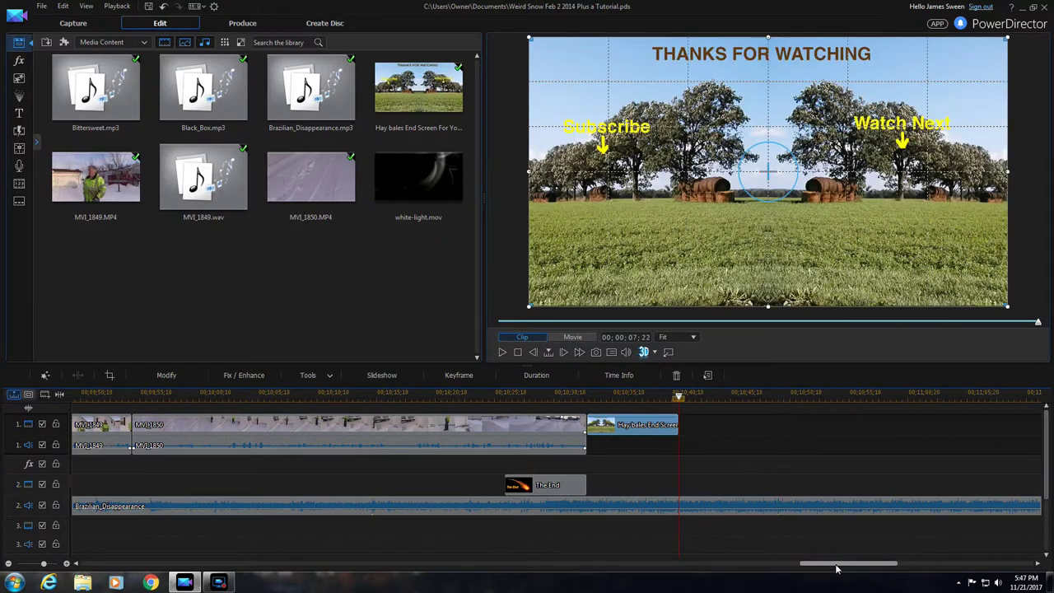
- Trim only the last Brazilian_Disappearance clip to end at 00:10:42:21, just past the end screen, and fade out its volume
left_click_drag(835, 566, 882, 567)
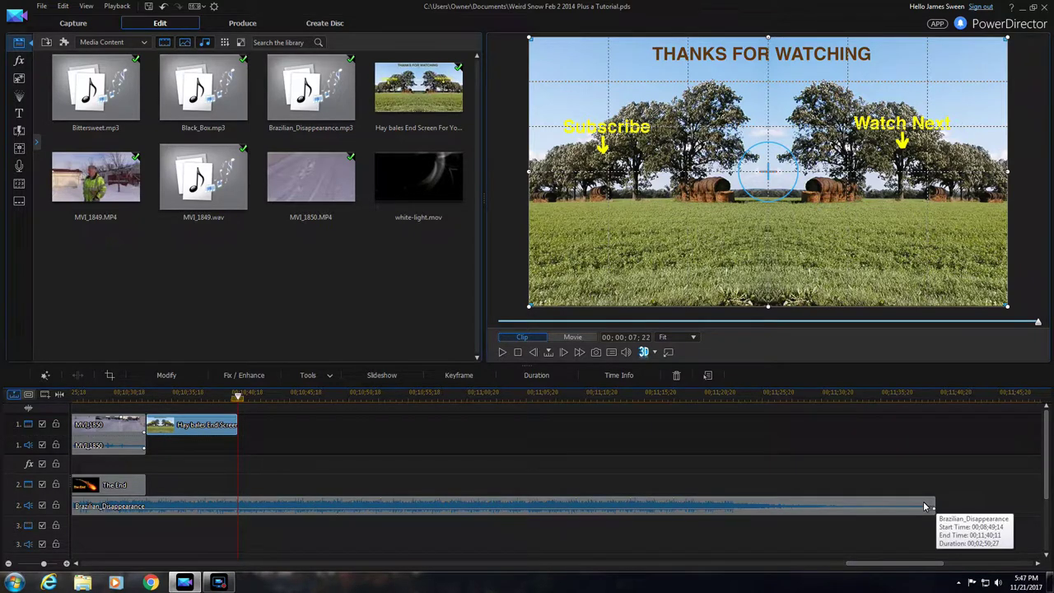
left_click(925, 506)
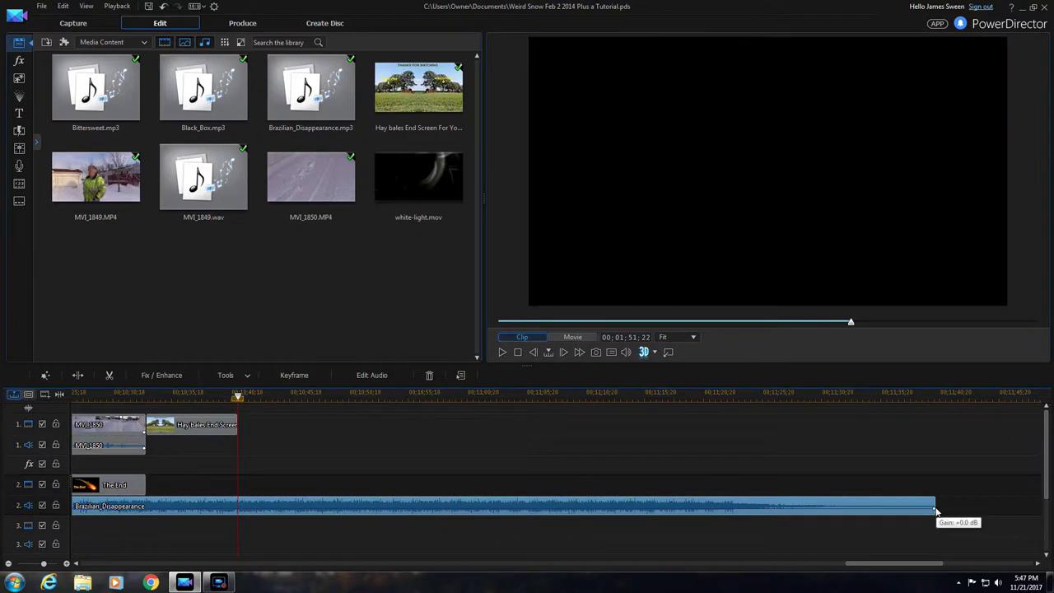
mouse_move(934, 509)
left_mouse_down()
mouse_move(465, 514)
mouse_move(240, 535)
left_mouse_up()
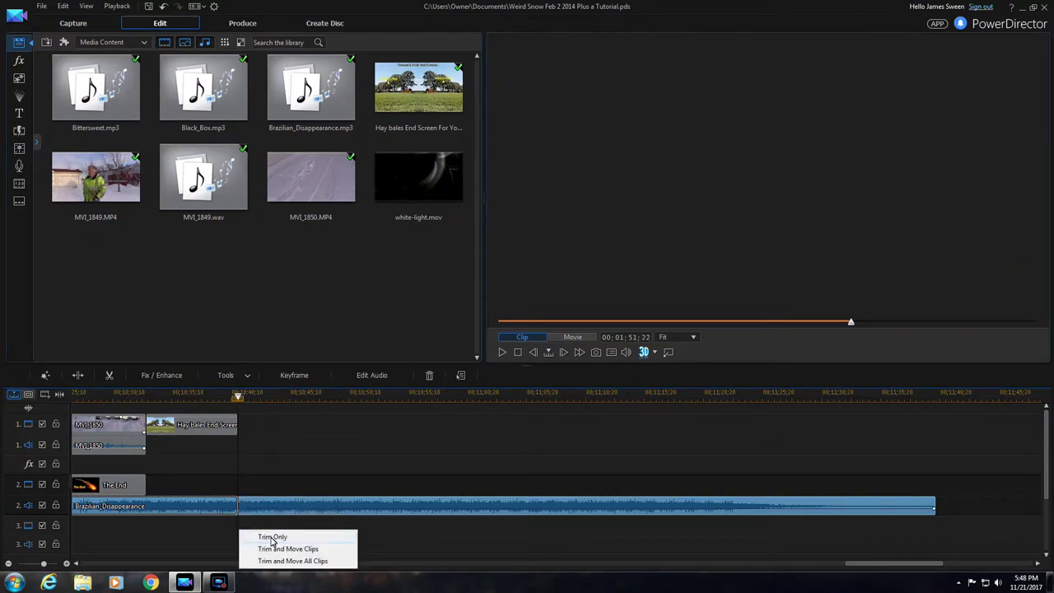
left_click(271, 538)
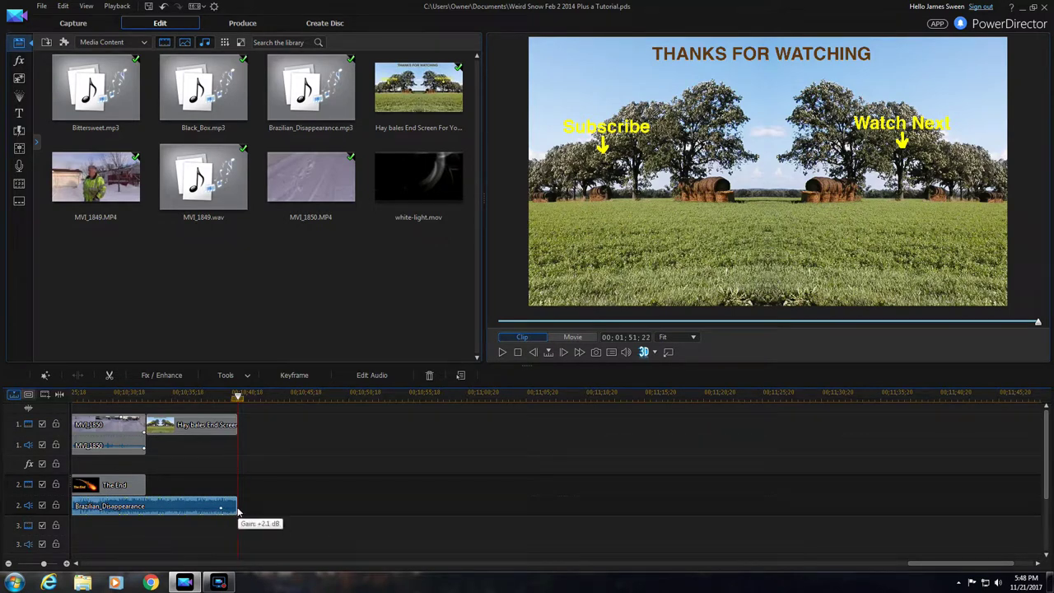
left_click_drag(237, 510, 256, 512)
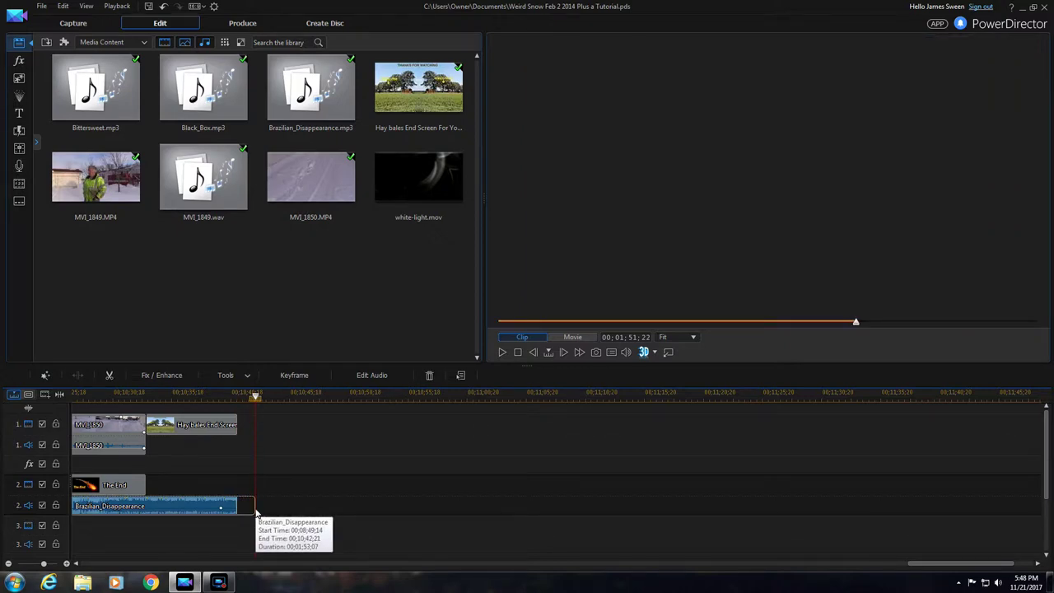
left_click_drag(256, 512, 256, 513)
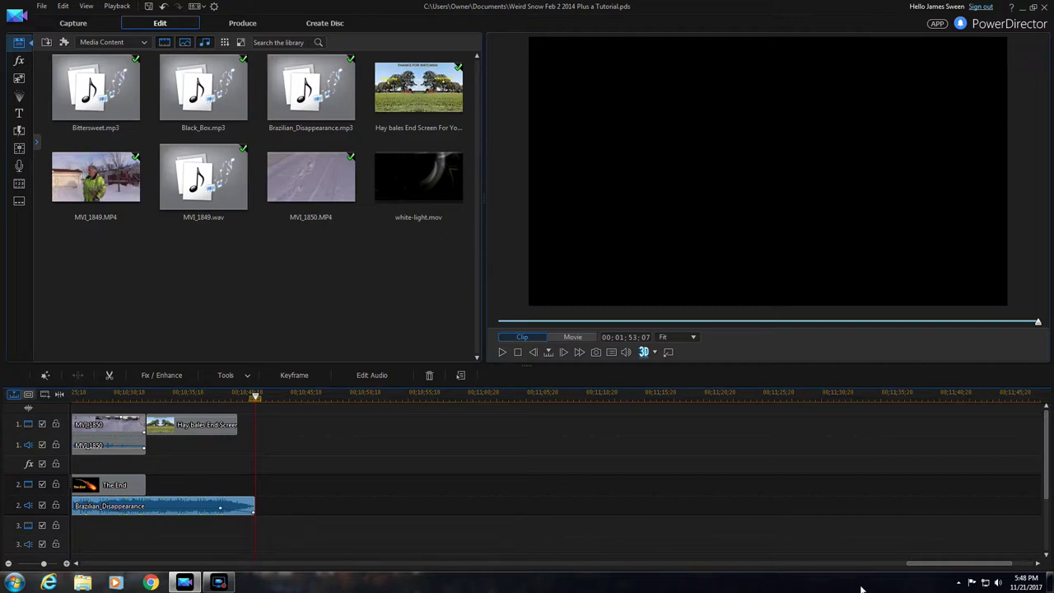
- Play the movie from just before the last The End title into the Hay bales end screen
left_click_drag(928, 568, 861, 570)
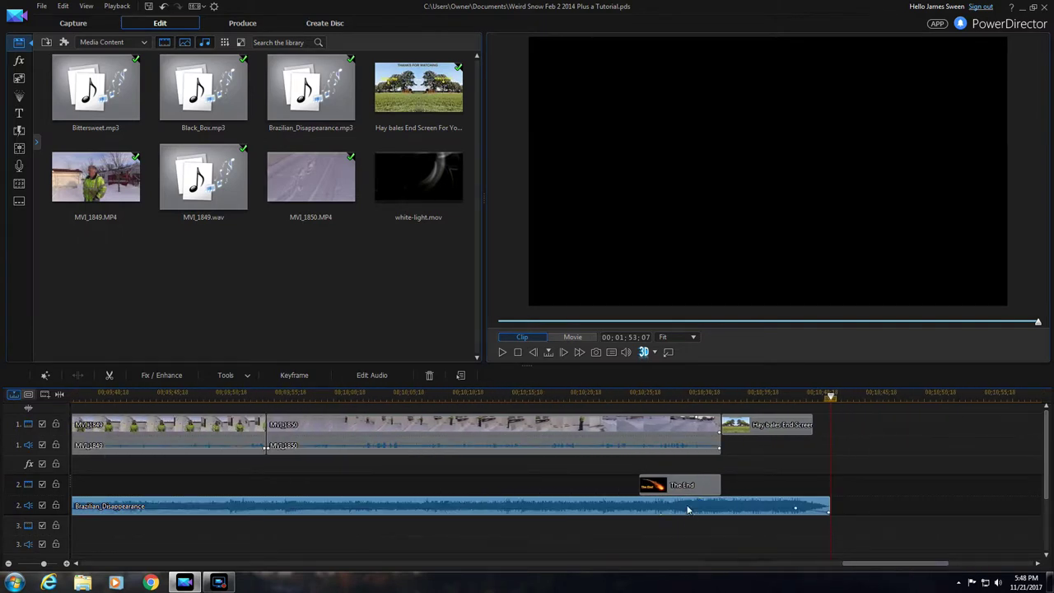
left_click(626, 396)
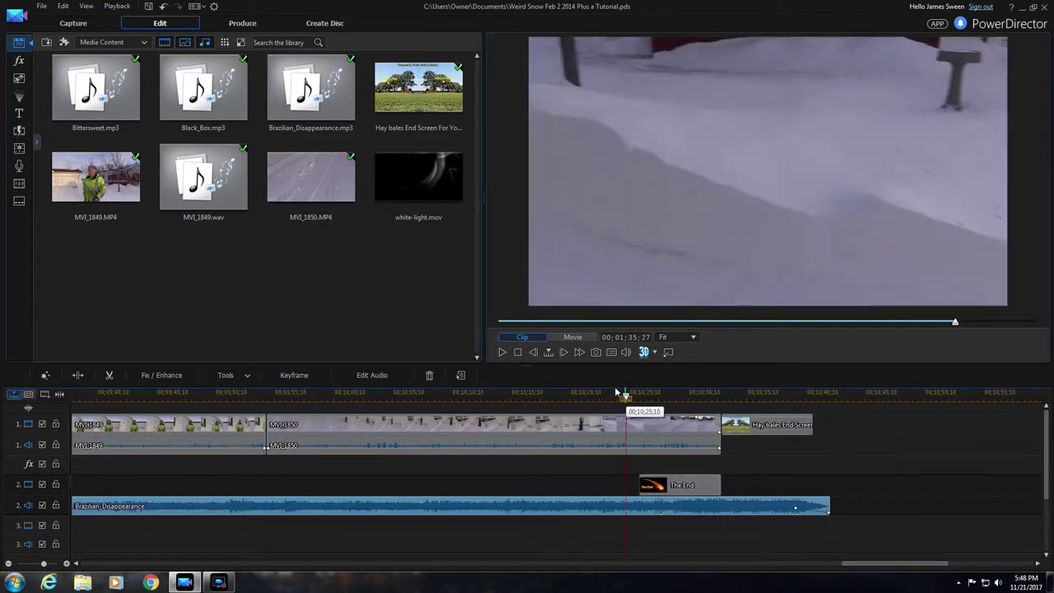
left_click(501, 352)
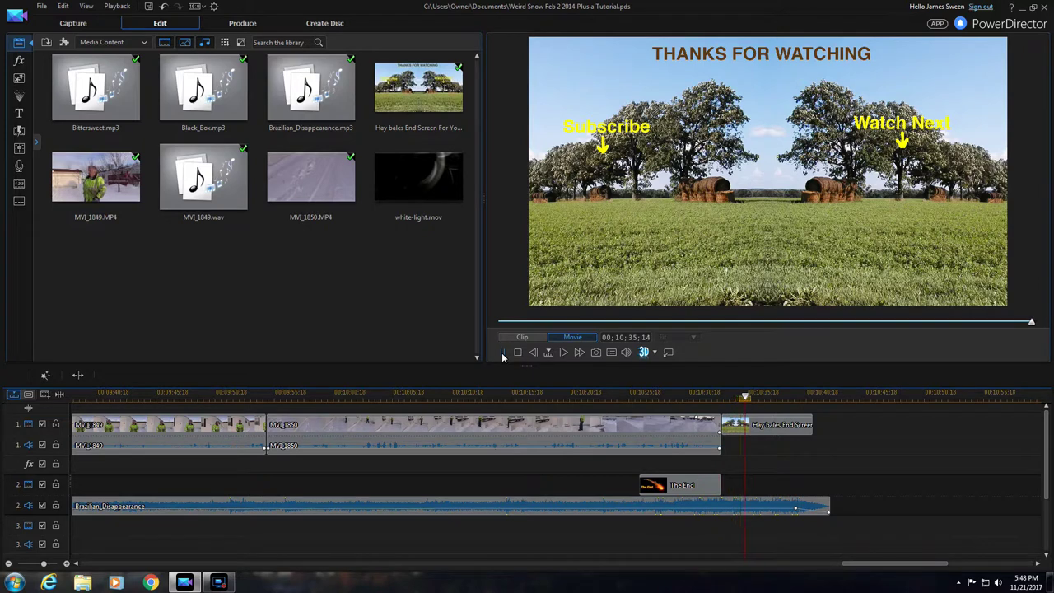
left_click(502, 353)
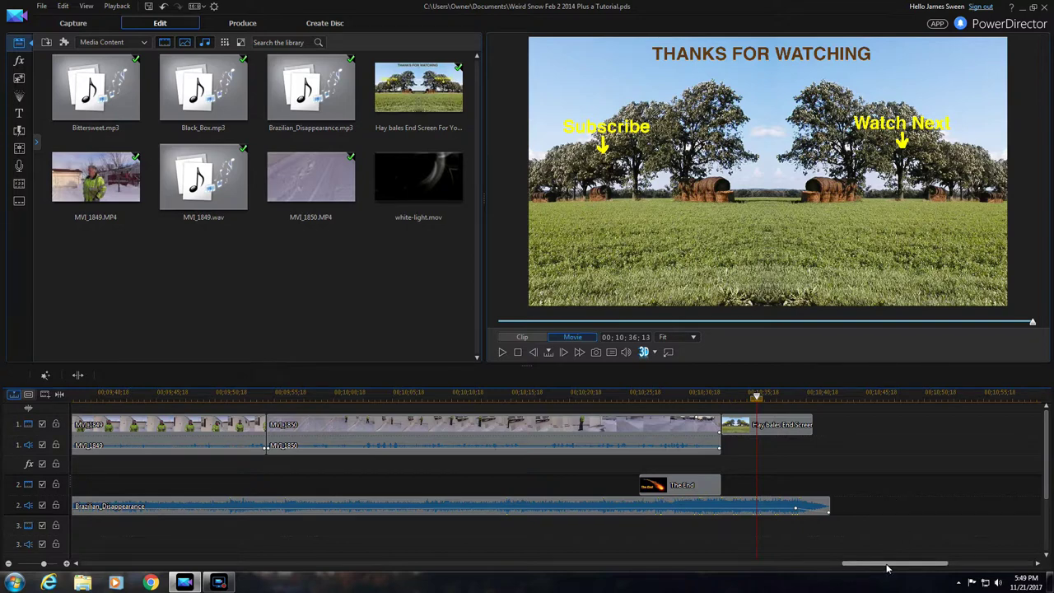
left_click_drag(887, 568, 494, 574)
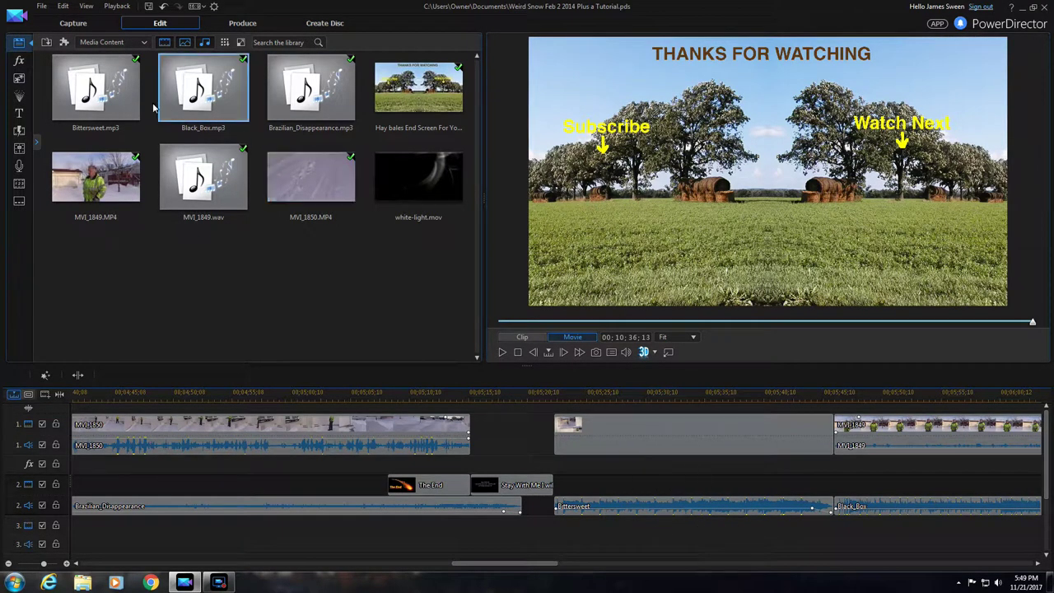
left_click(64, 43)
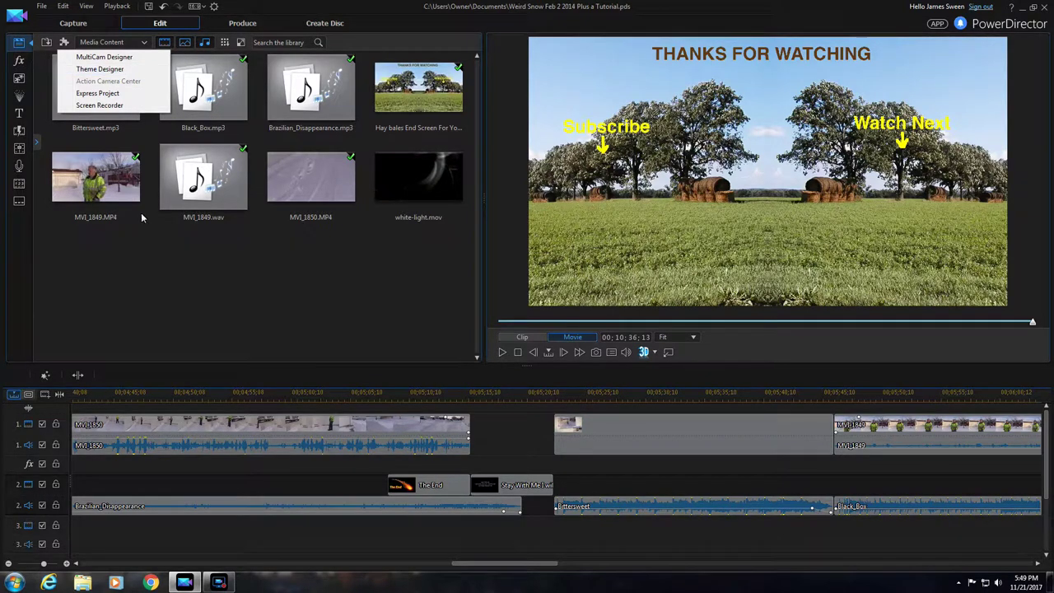
left_click(181, 288)
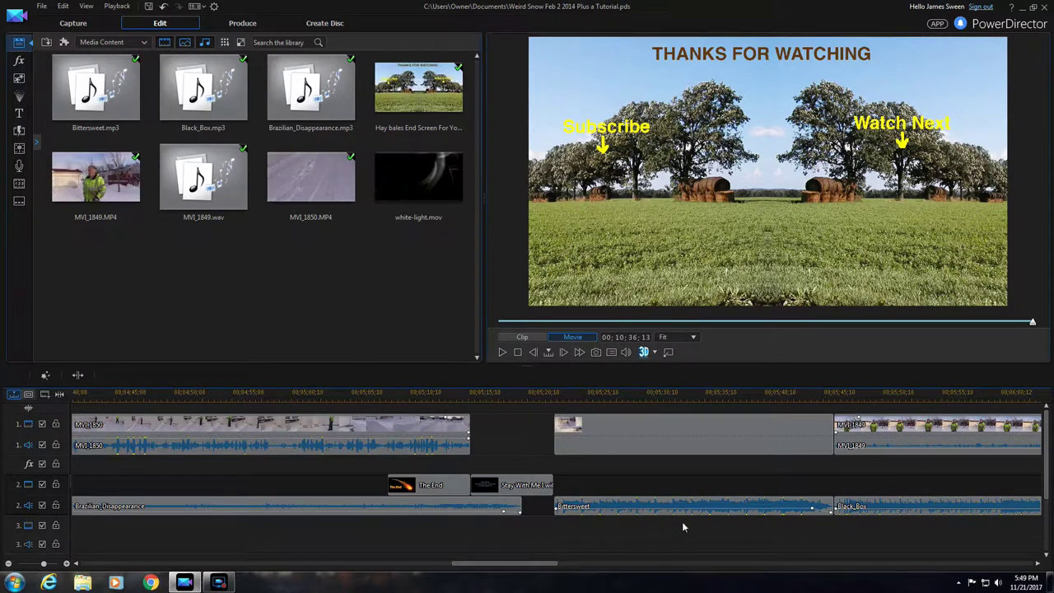
- Open the Black_Box music clip in WaveEditor to view its waveform, and close the editor without saving
left_click(899, 507)
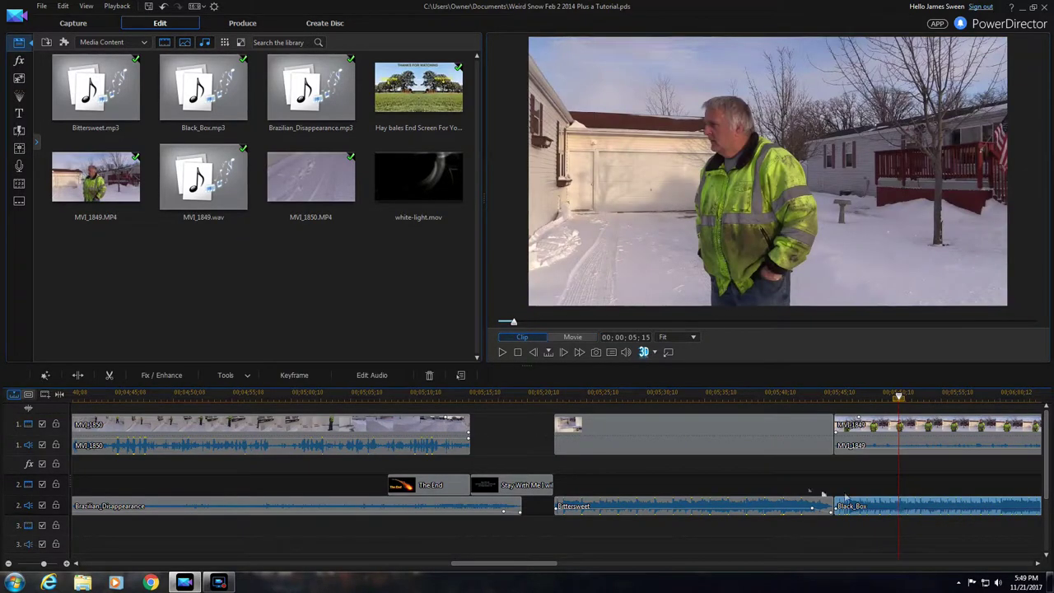
left_click(381, 377)
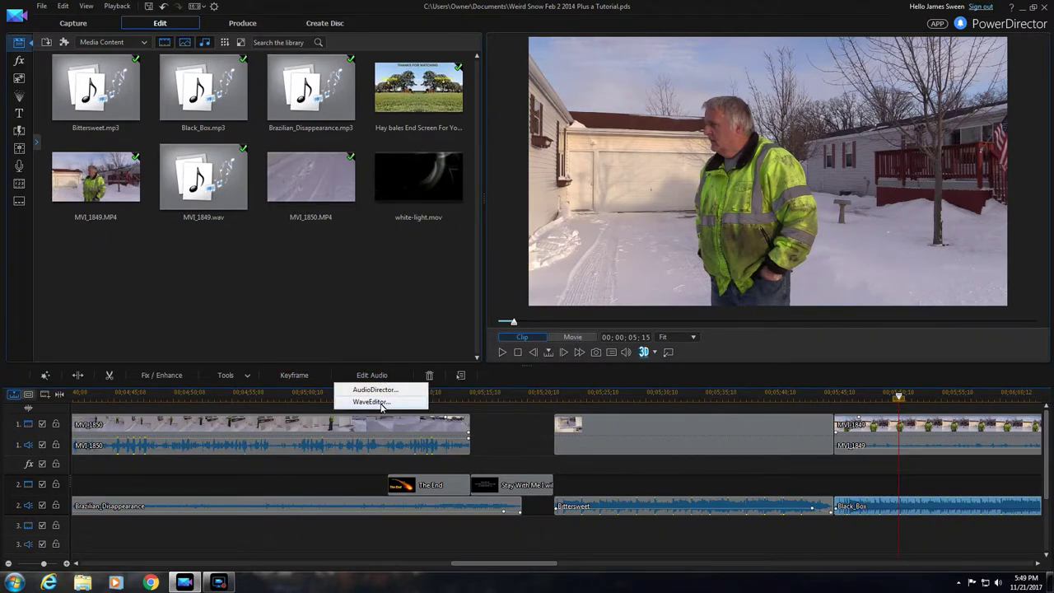
left_click(381, 403)
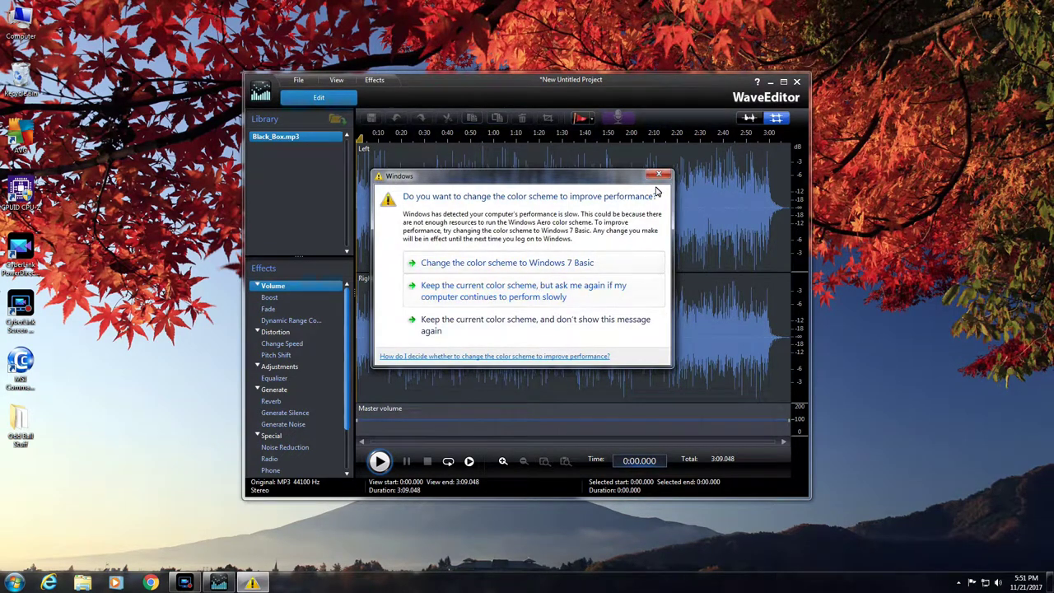
left_click(660, 175)
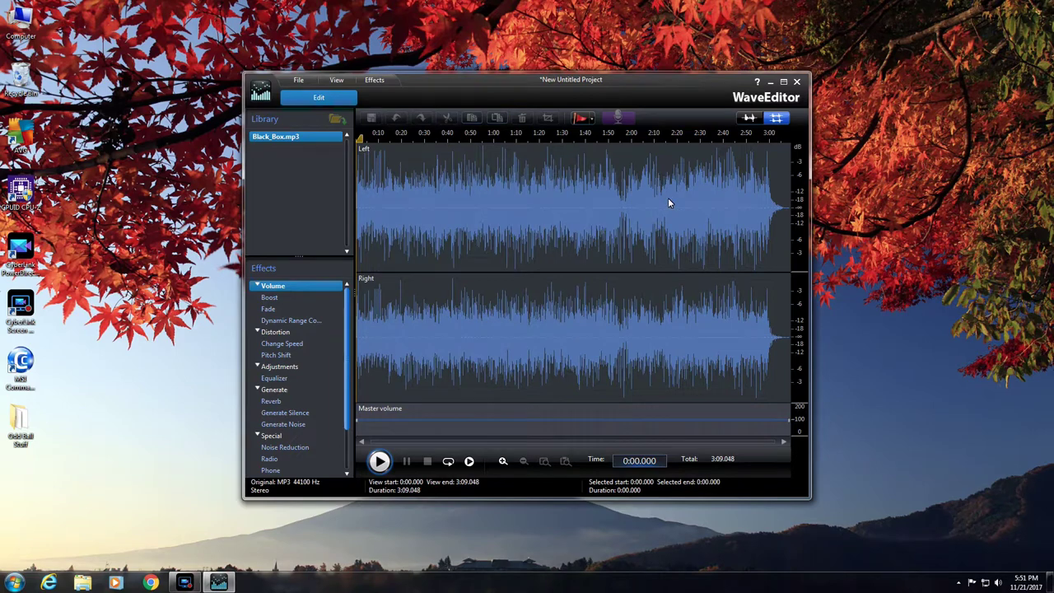
left_click(797, 83)
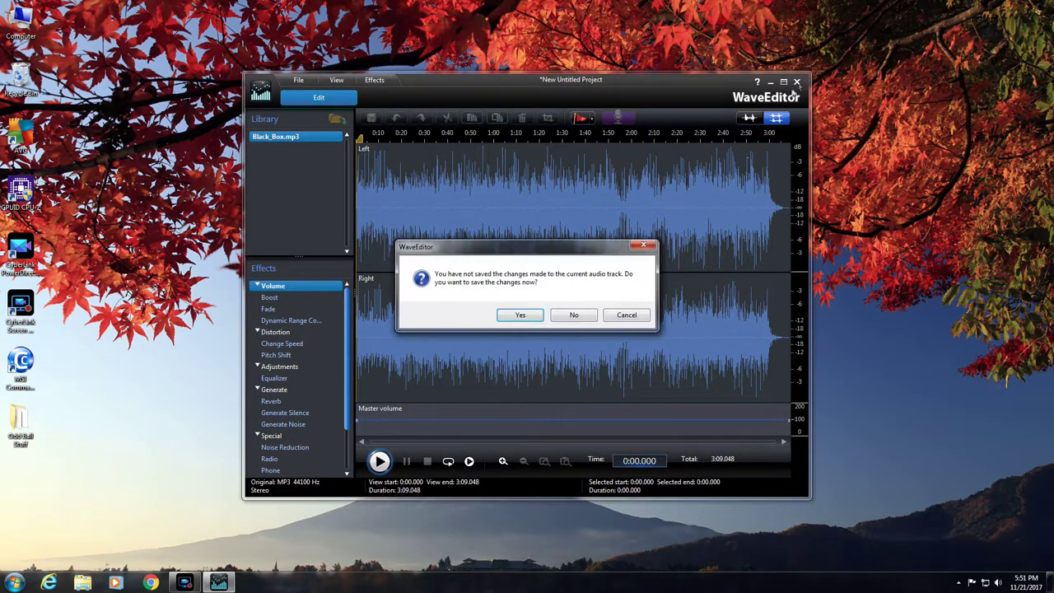
left_click(576, 314)
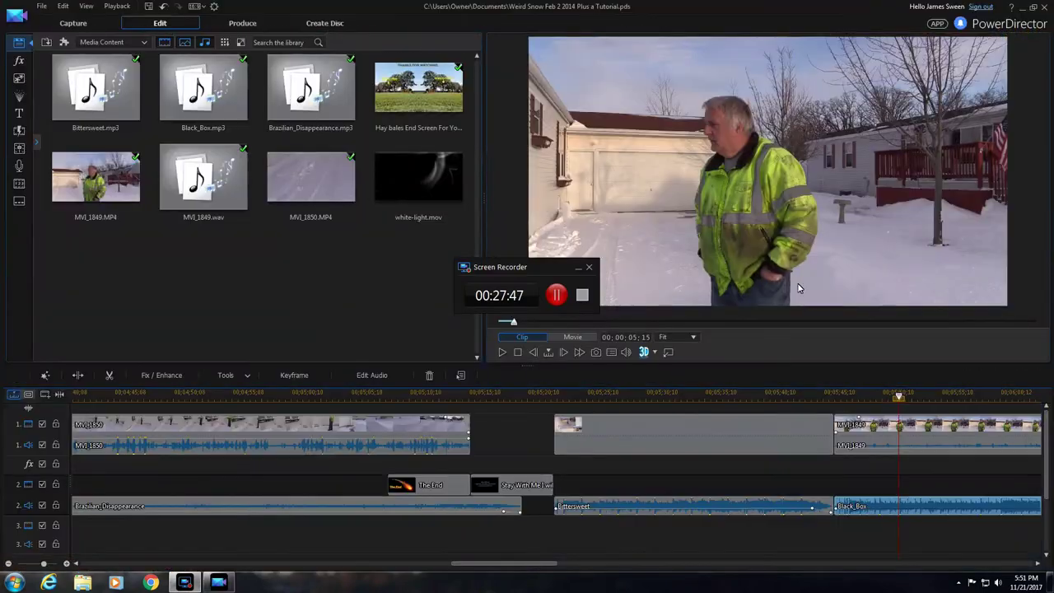
left_click(578, 267)
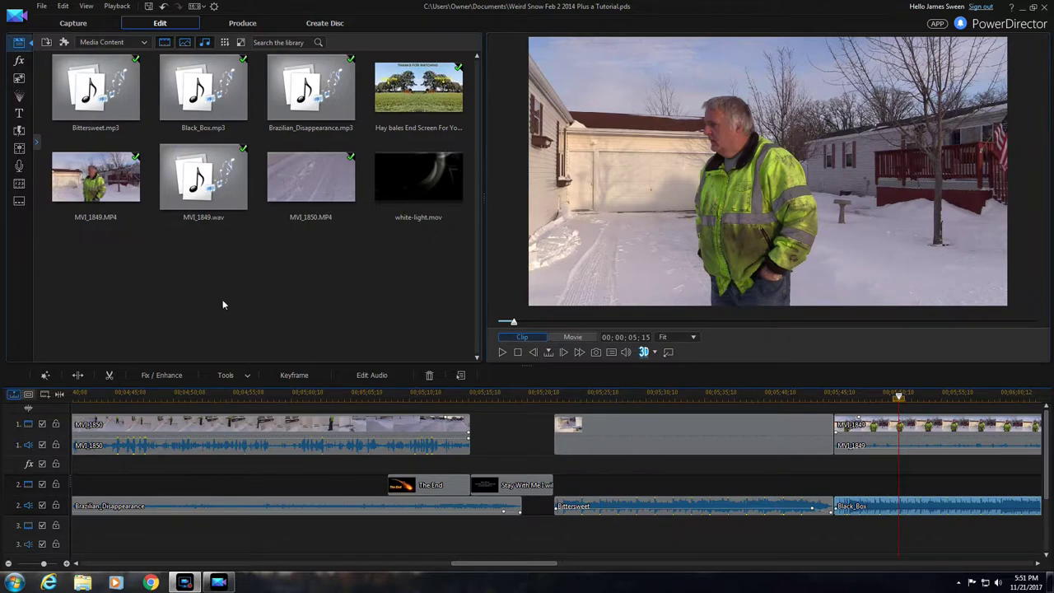
- Start a new Theme Designer project and select the Opening sequence of the Facebook theme
left_click(63, 42)
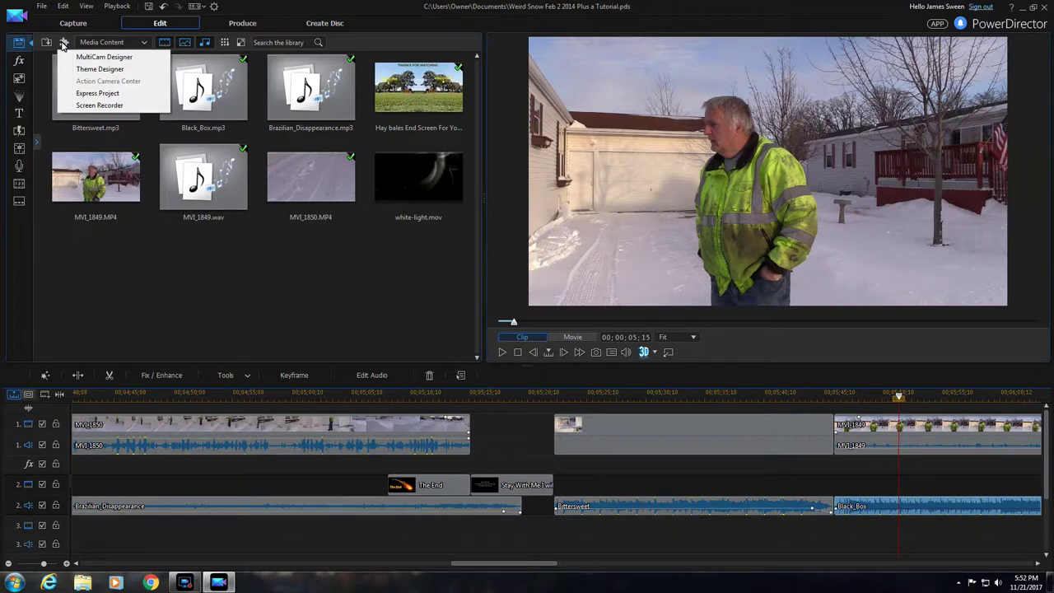
left_click(99, 69)
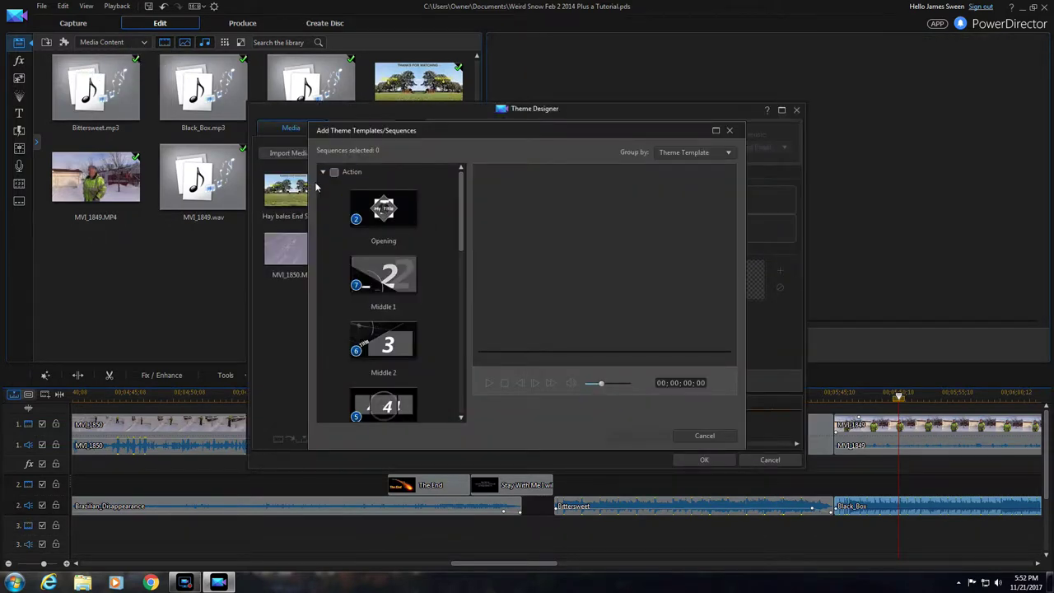
left_click(324, 172)
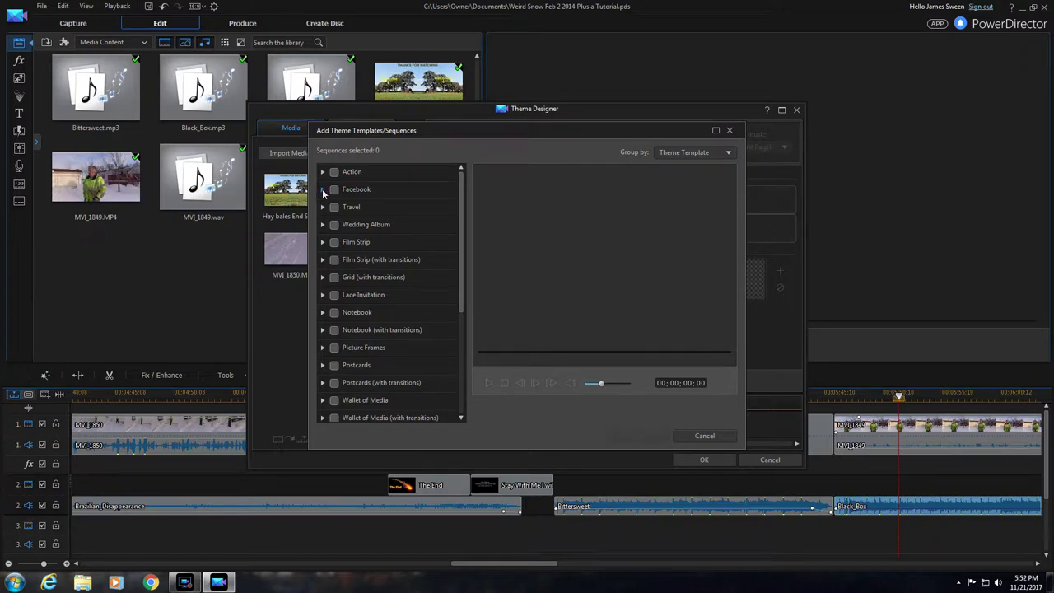
left_click(322, 188)
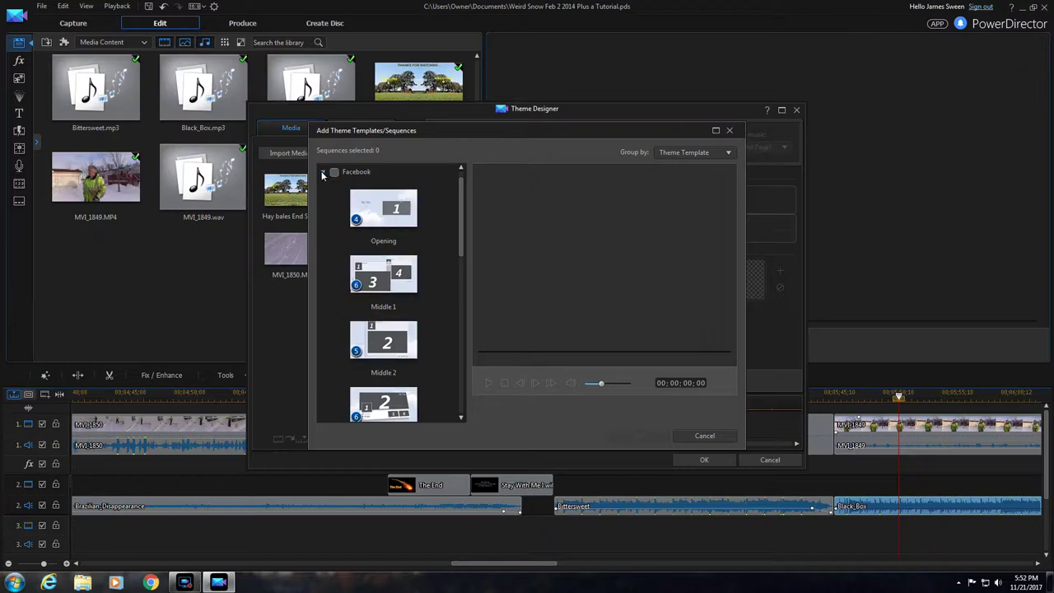
left_click(412, 198)
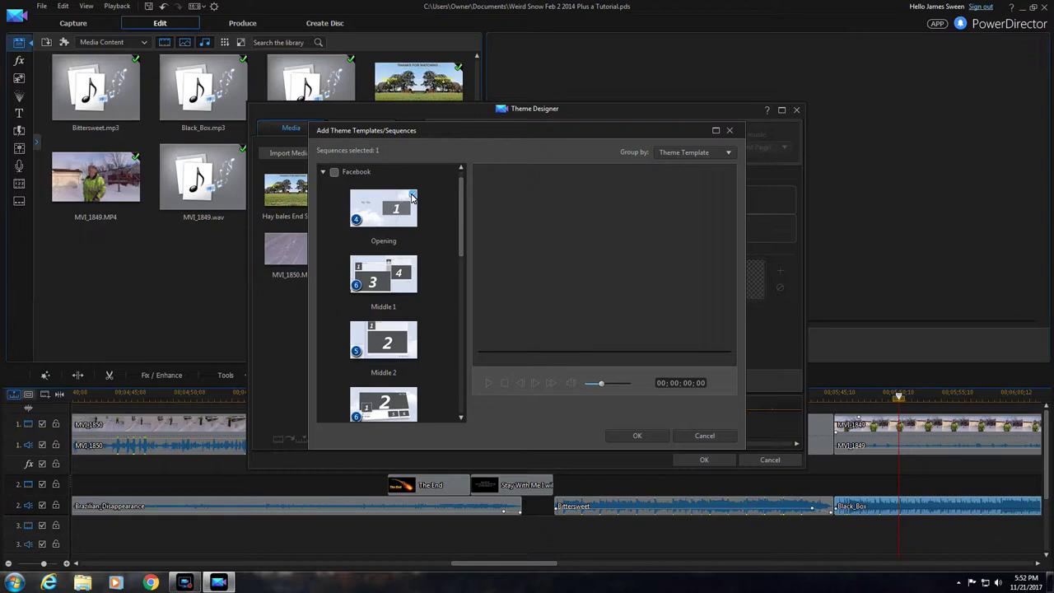
- Add Film Strip Middle 2 and Wallet of Media Middle 1 to the theme selection, load the sequences into Theme Designer, and discard the design
left_click(323, 172)
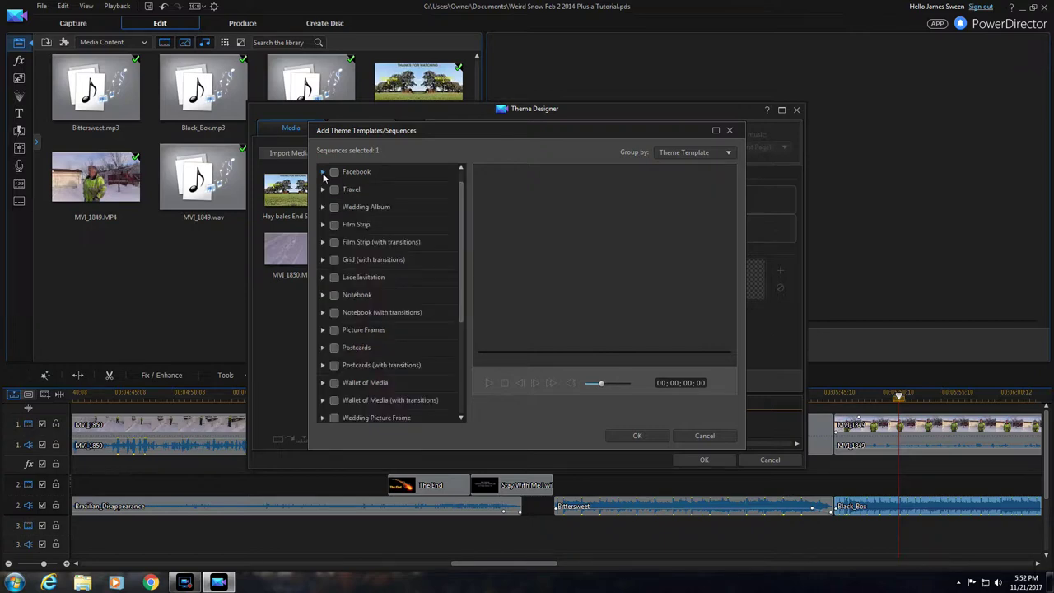
left_click(322, 224)
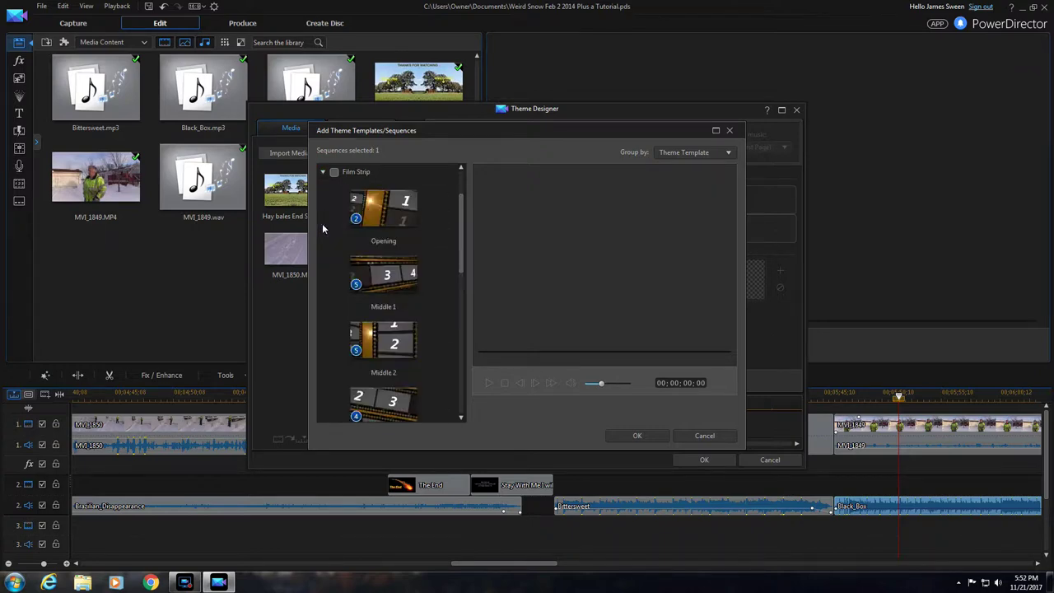
left_click(414, 327)
left_click(322, 171)
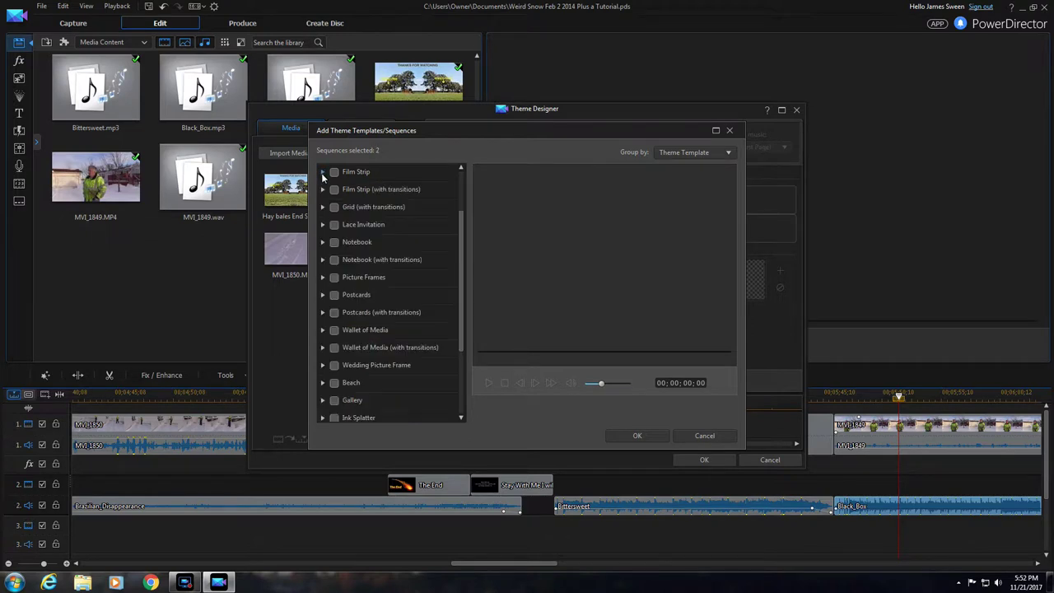
left_click(322, 330)
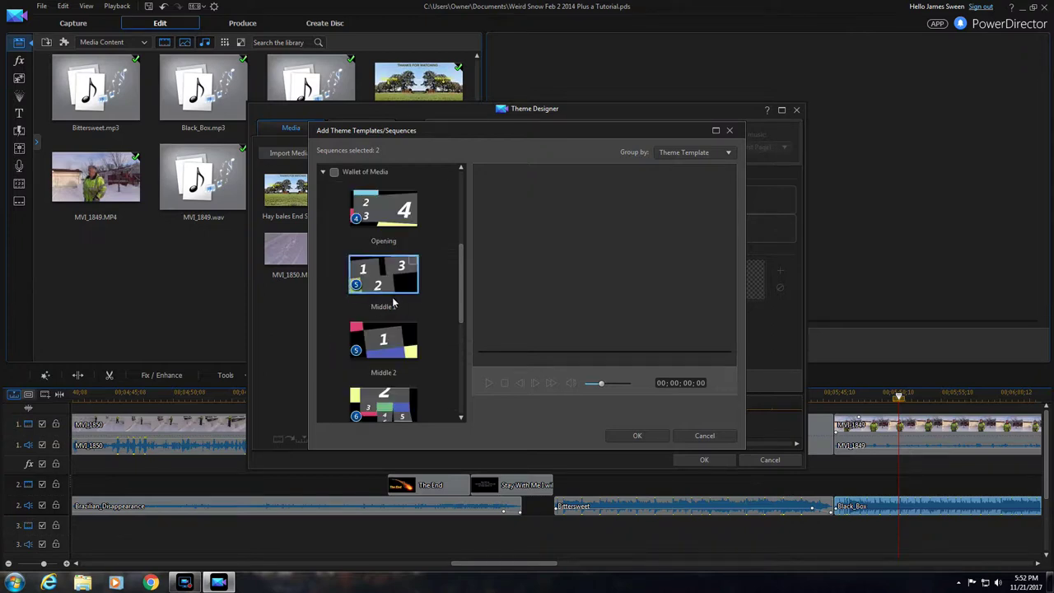
left_click(413, 264)
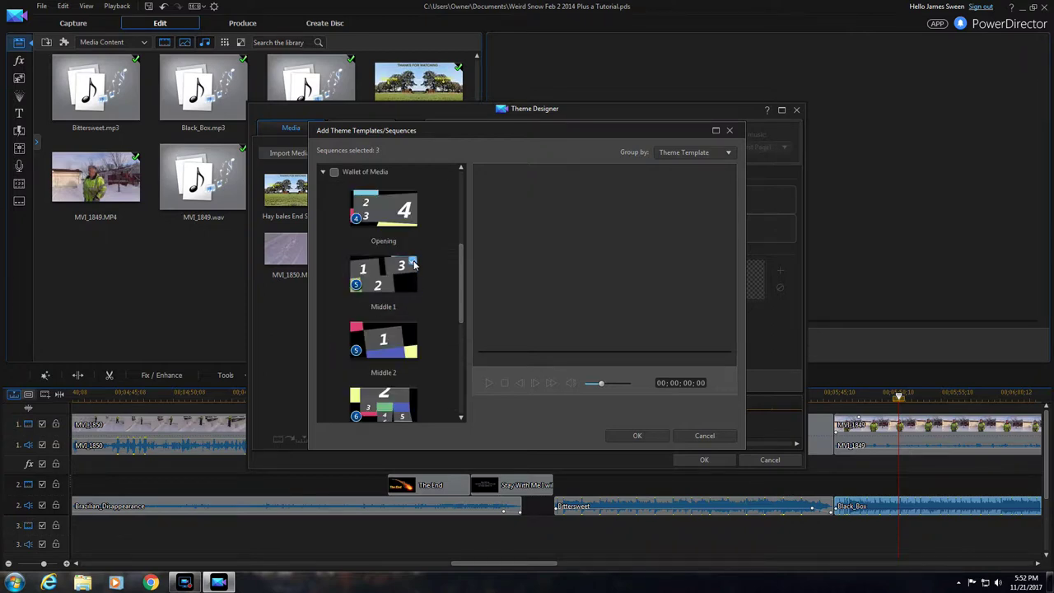
left_click(637, 436)
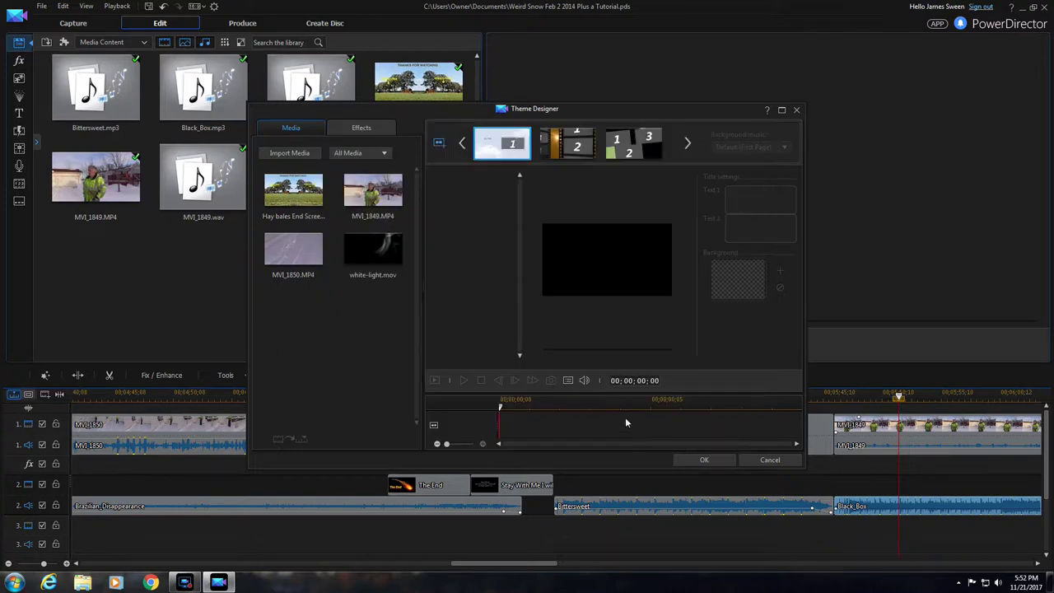
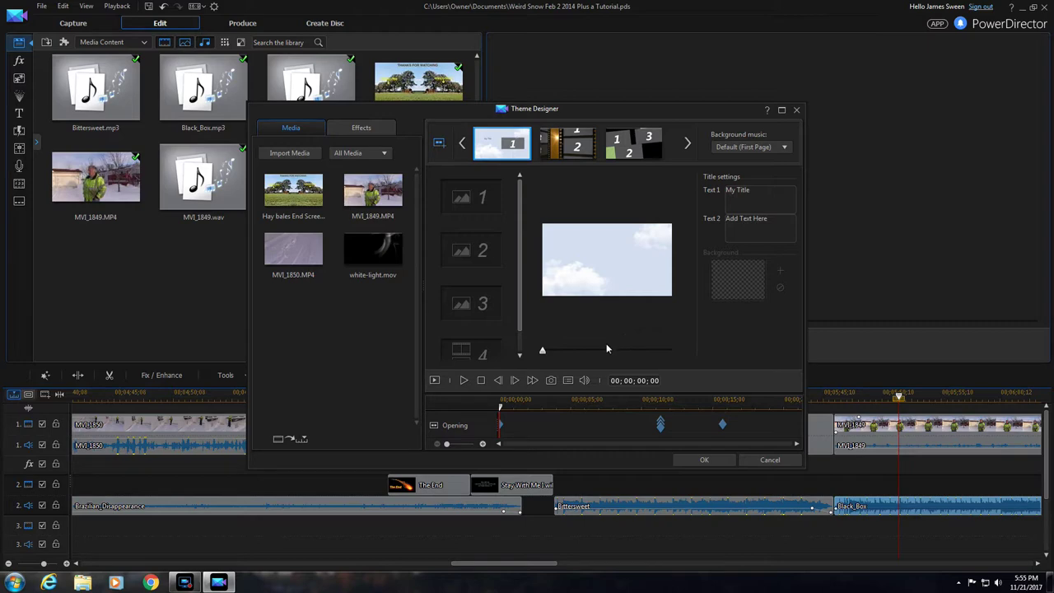
left_click(764, 465)
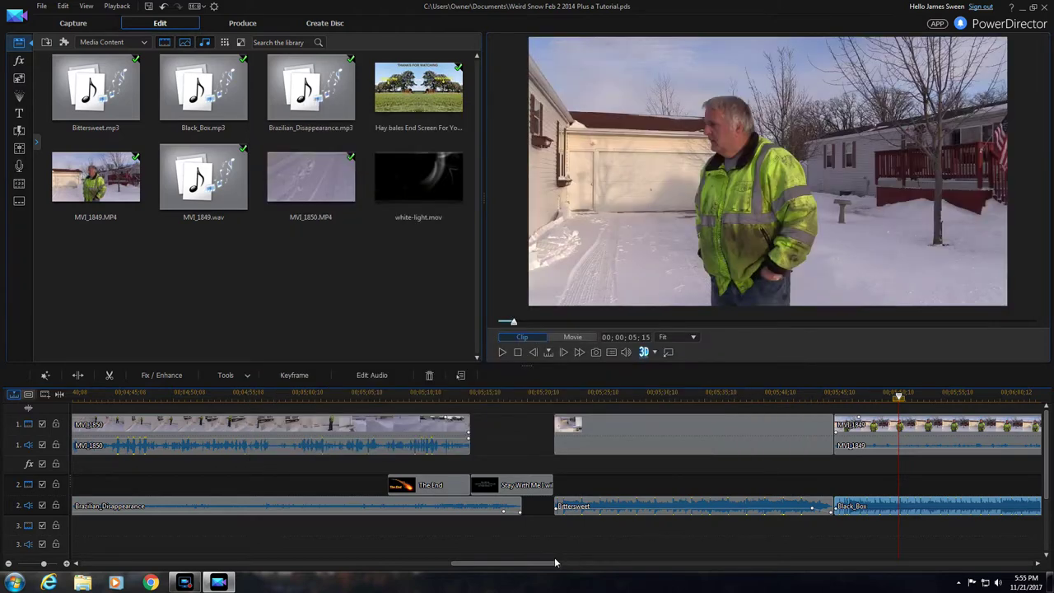
left_click_drag(542, 566, 934, 569)
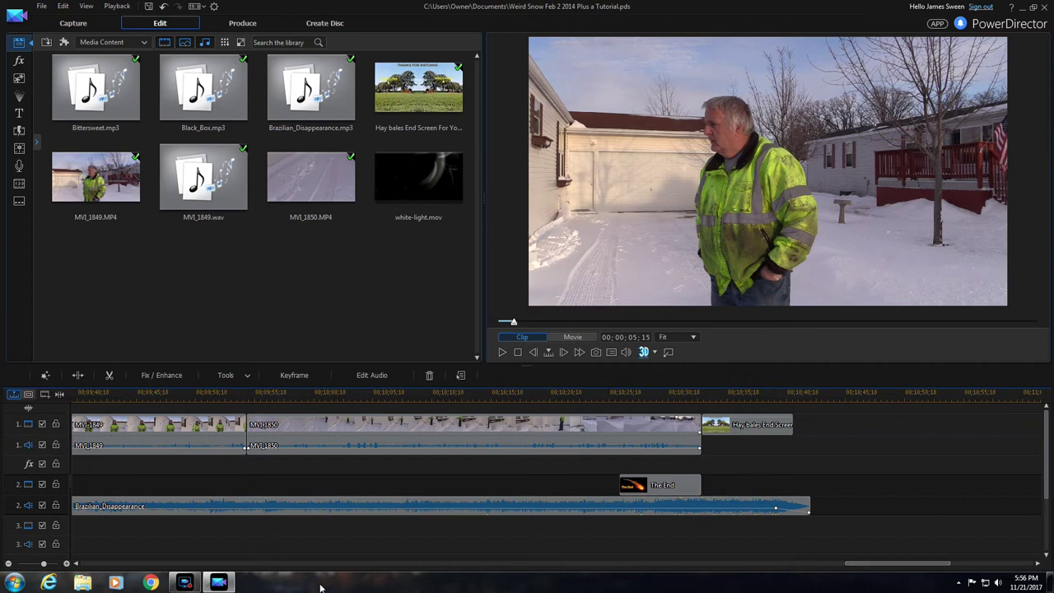
mouse_move(188, 584)
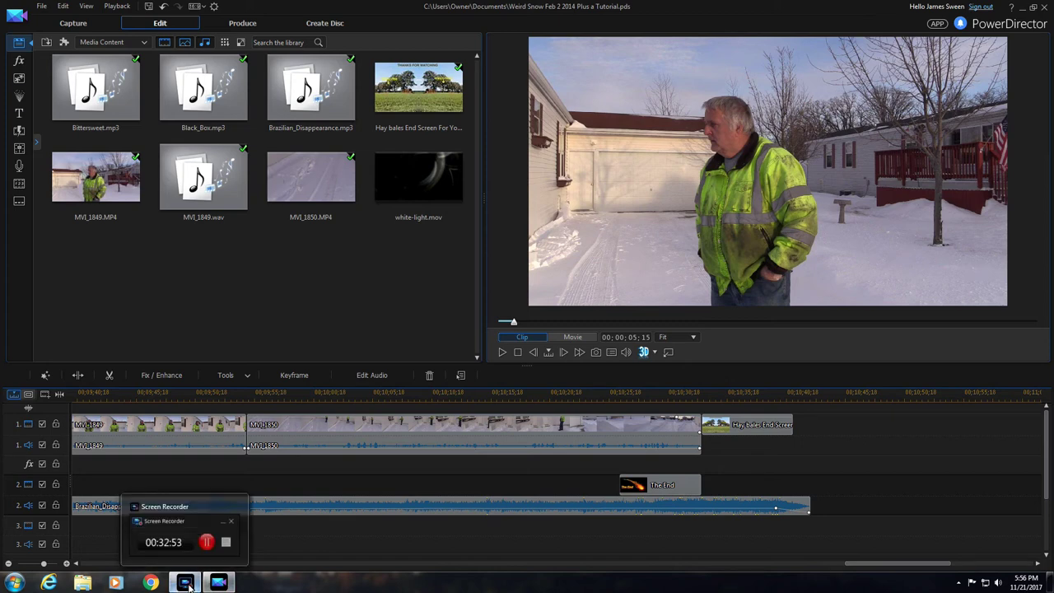